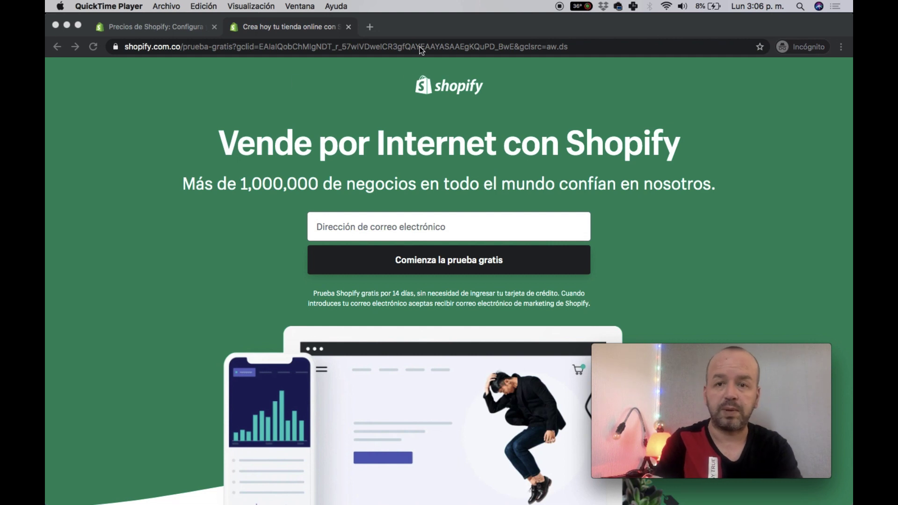
# - Enter the account e-mail address in the Shopify free-trial signup field
pyautogui.click(405, 225)
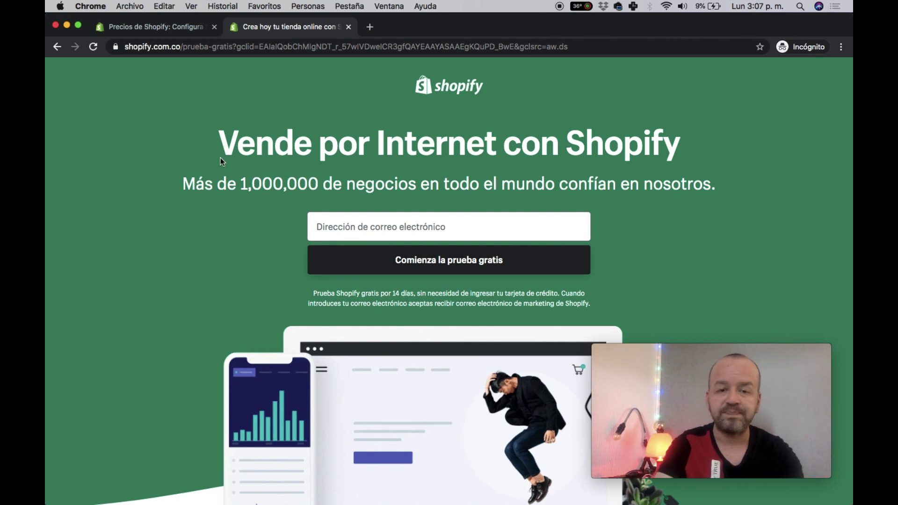
pyautogui.click(365, 225)
pyautogui.write('CH')
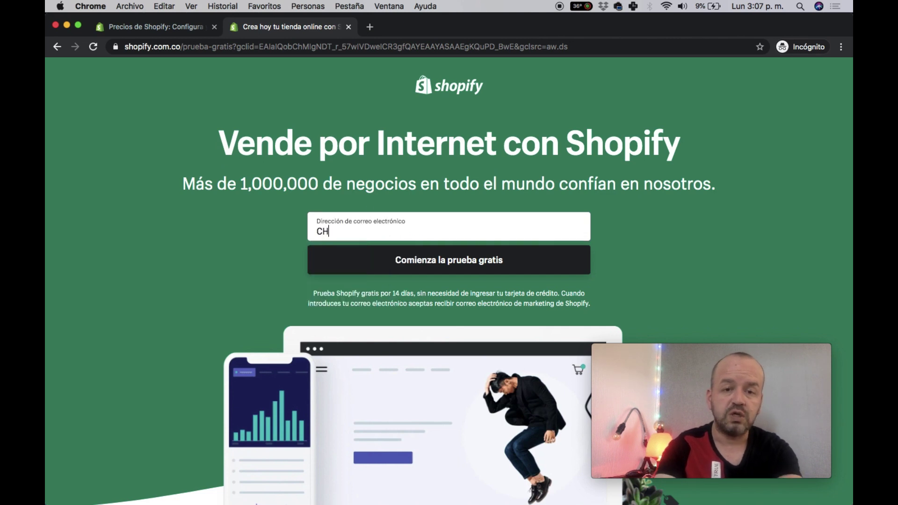
pyautogui.press('BackSpace')
pyautogui.press('BackSpace')
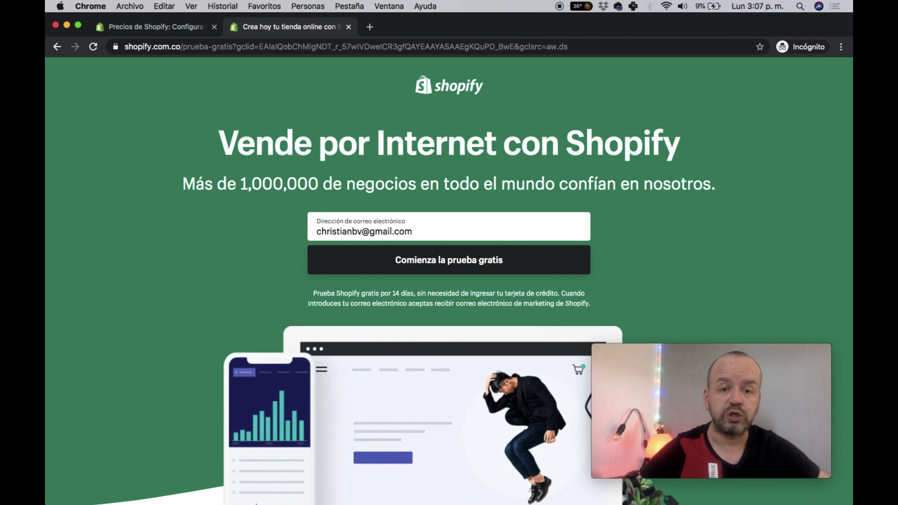
# - Start the free trial with a password and store name 'Mascotikas Colombia', and create the store
pyautogui.click(428, 270)
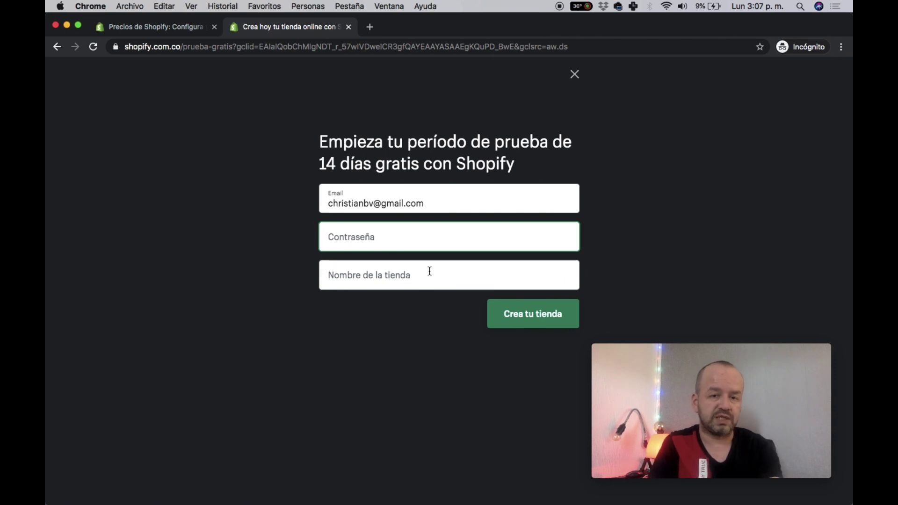
pyautogui.write('••')
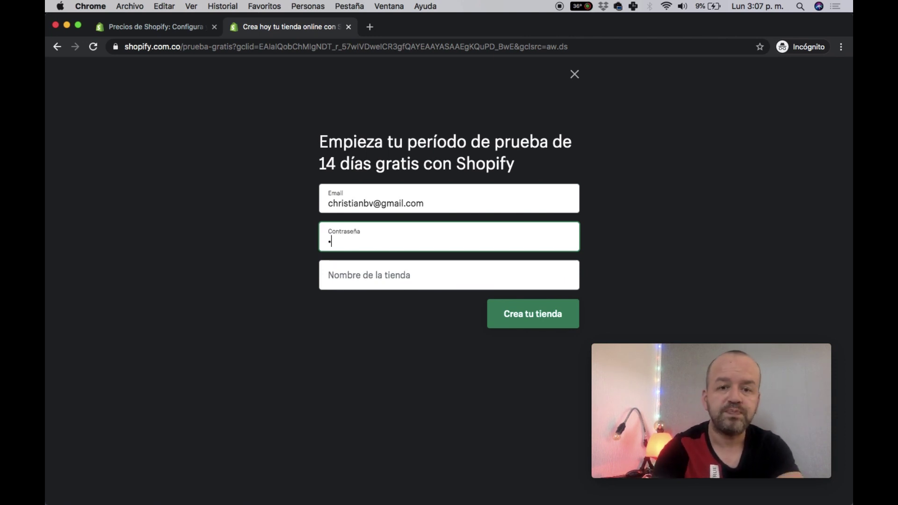
pyautogui.write('••••••')
pyautogui.press('Tab')
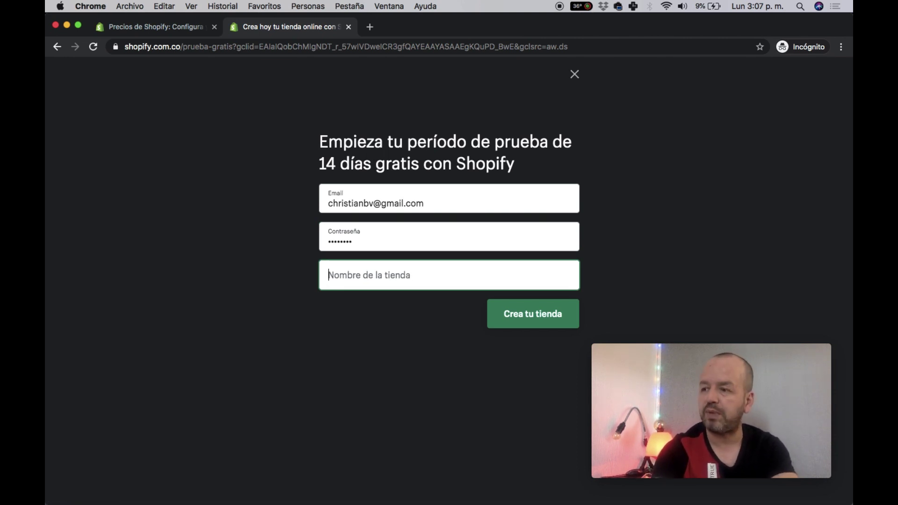
pyautogui.write('Mast')
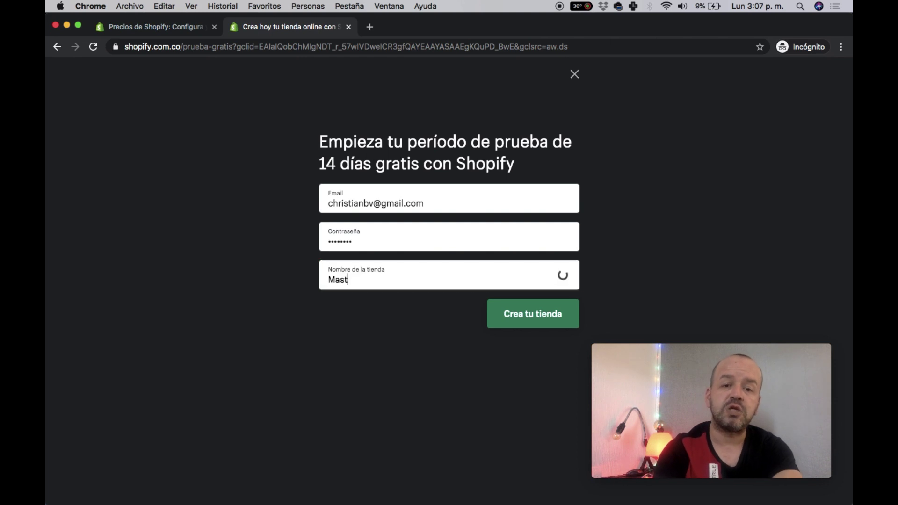
pyautogui.press('BackSpace')
pyautogui.write('coti')
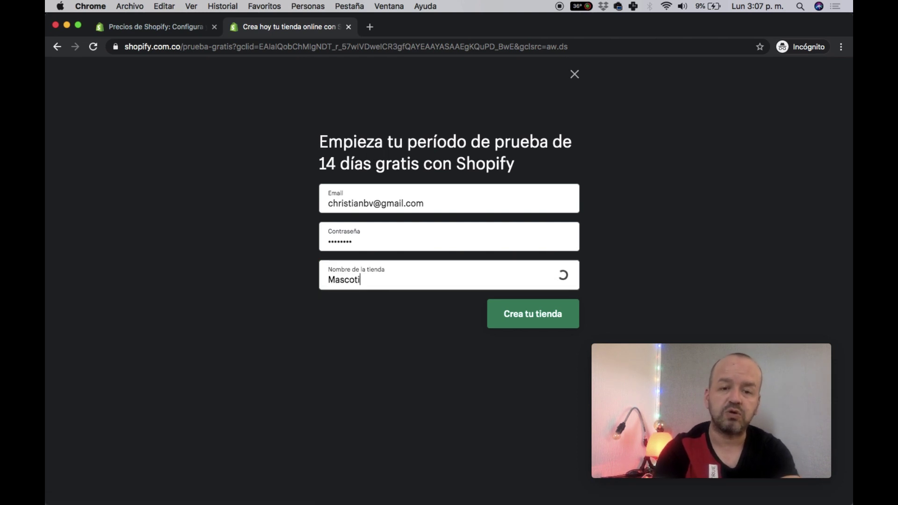
pyautogui.write('kas Co')
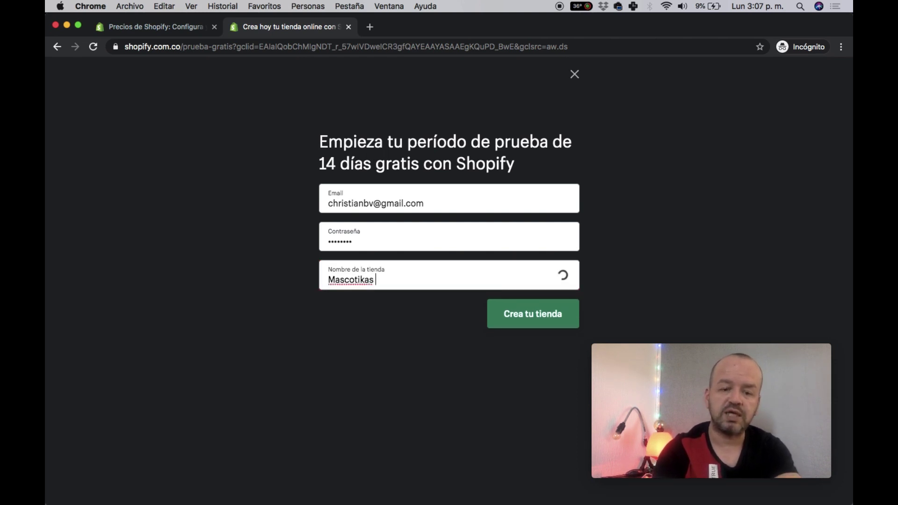
pyautogui.write('lombia')
pyautogui.moveTo(745, 405)
pyautogui.click(575, 326)
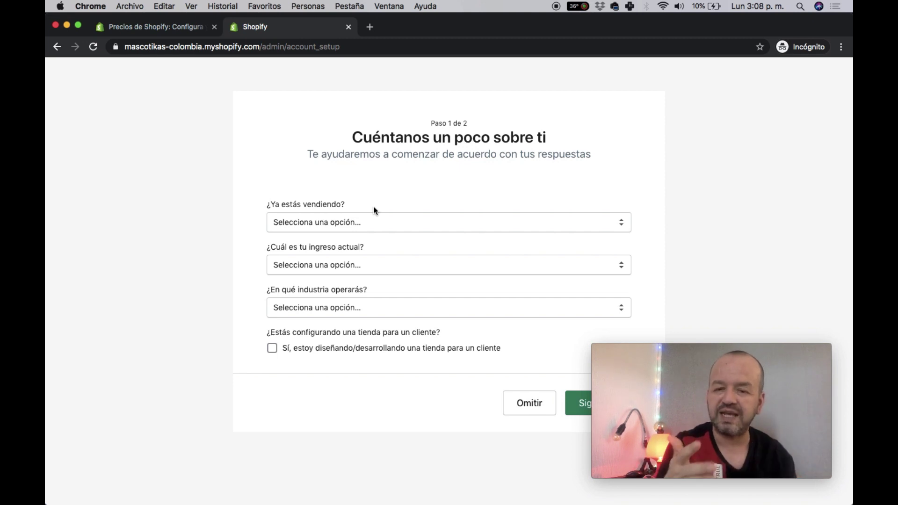
# - Answer selling offline, ready to start now, and selling online only
pyautogui.moveTo(726, 350); pyautogui.dragTo(741, 376)
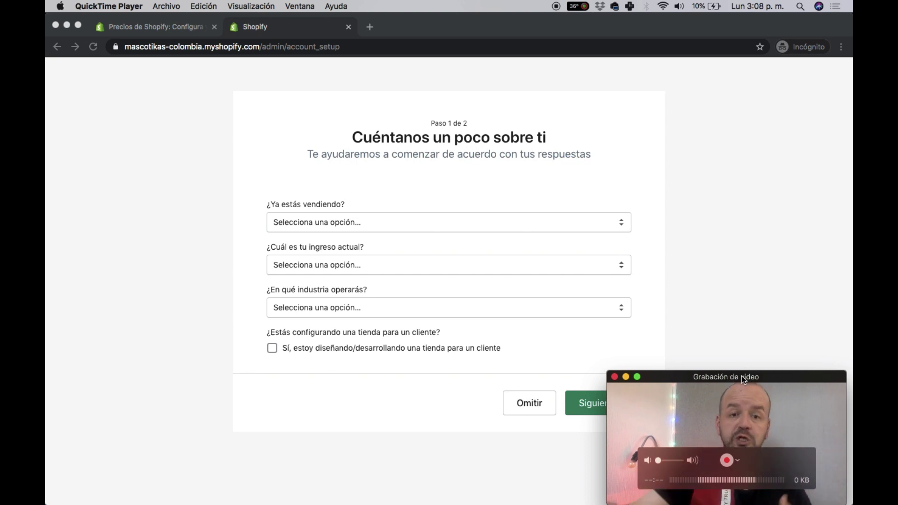
pyautogui.click(371, 223)
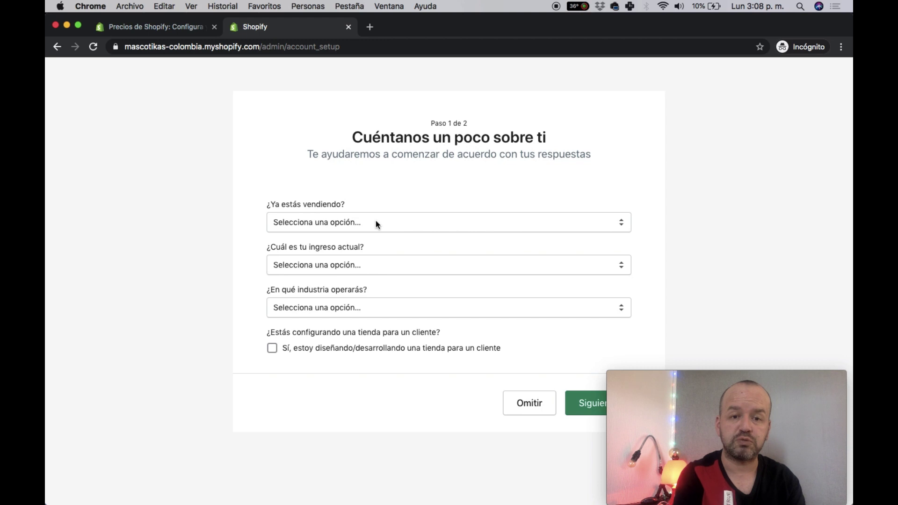
pyautogui.click(375, 222)
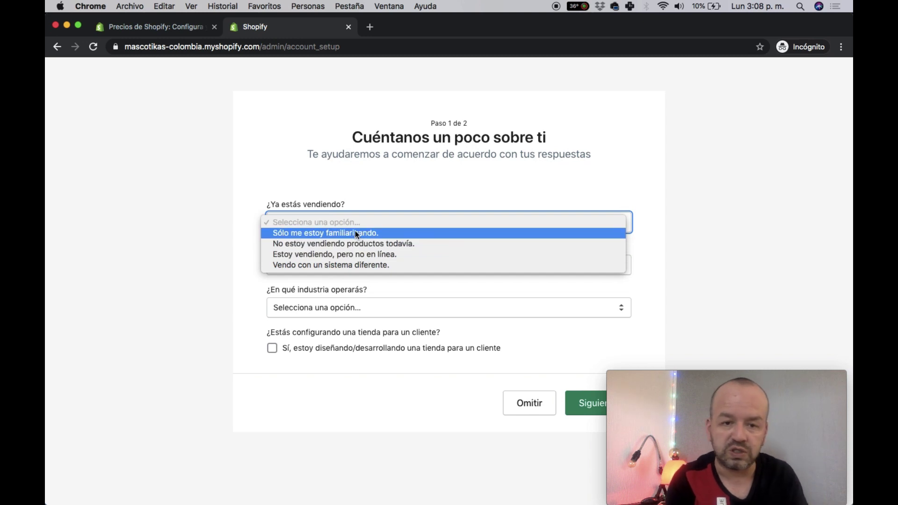
pyautogui.click(355, 254)
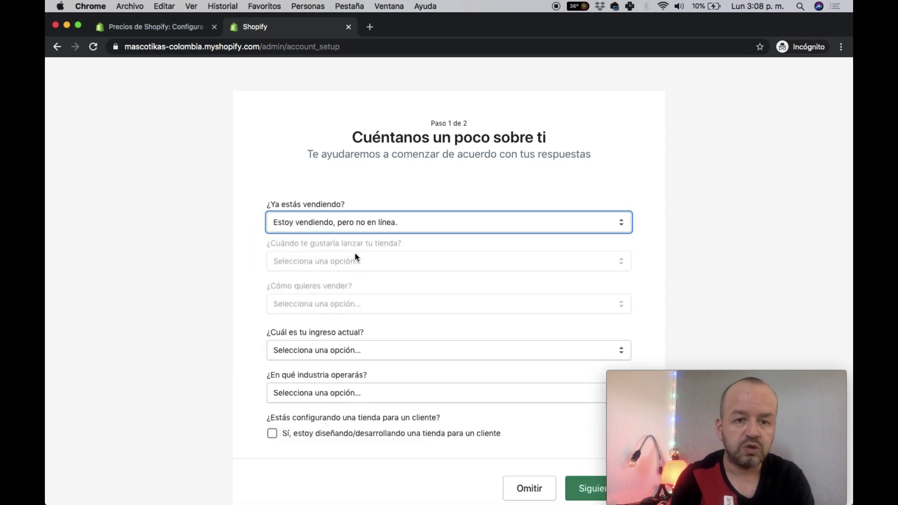
pyautogui.click(309, 262)
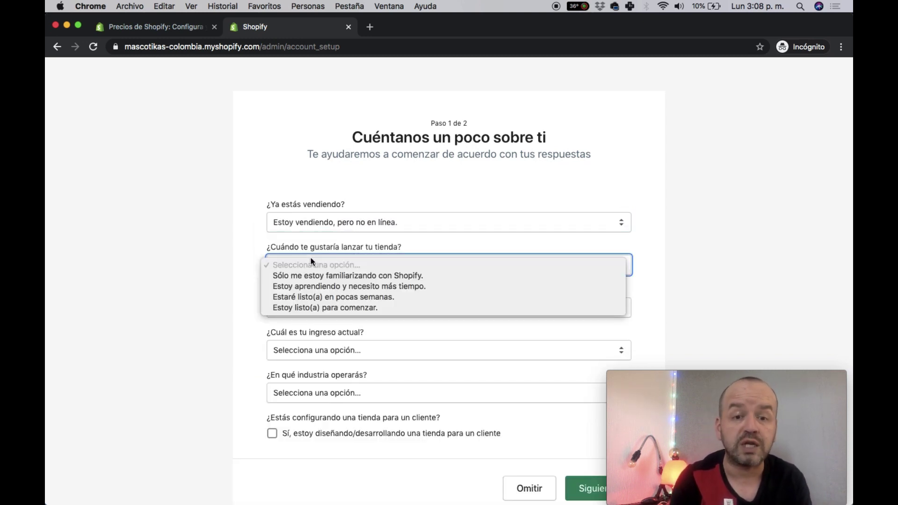
pyautogui.click(317, 308)
pyautogui.click(318, 309)
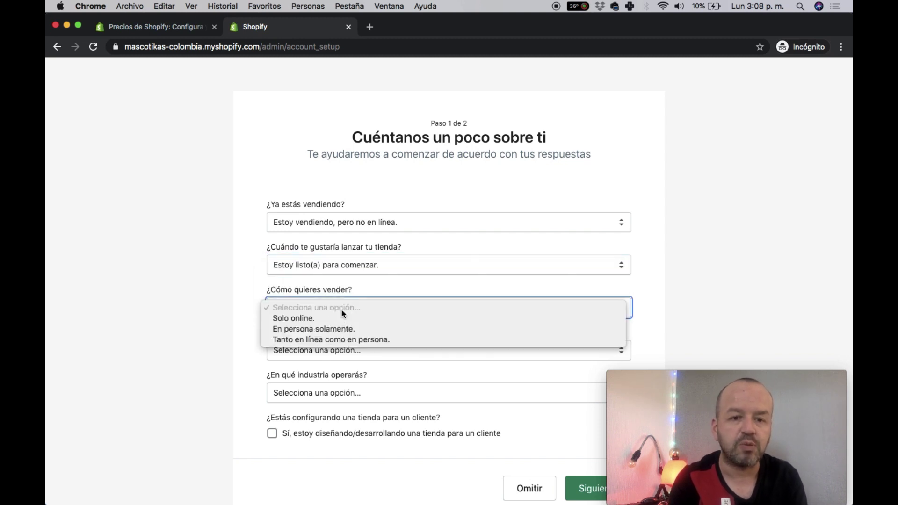
pyautogui.click(320, 318)
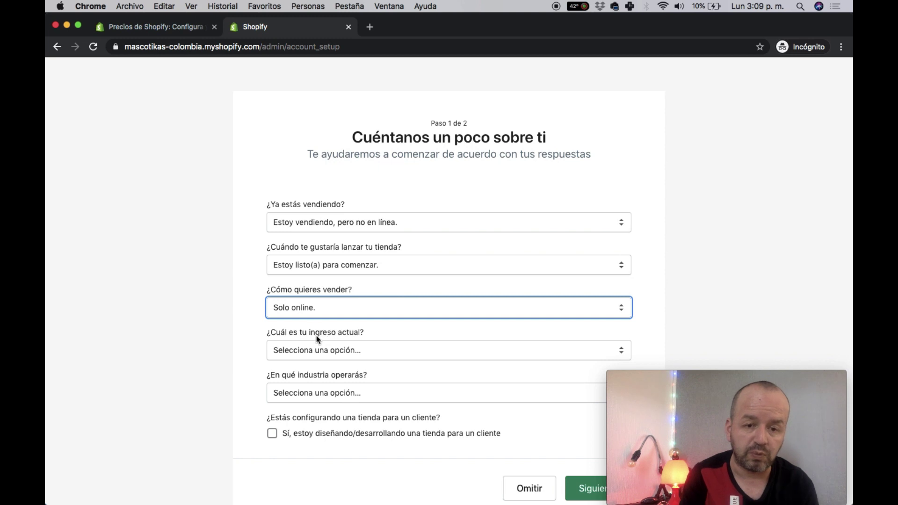
# - Set current income to up to 5.000 $ COP and industry to Belleza, then continue
pyautogui.click(338, 352)
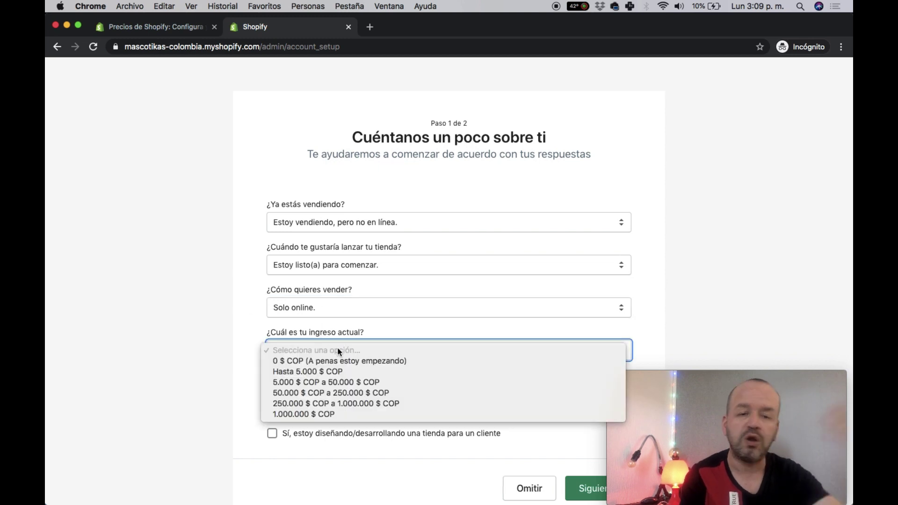
pyautogui.click(310, 371)
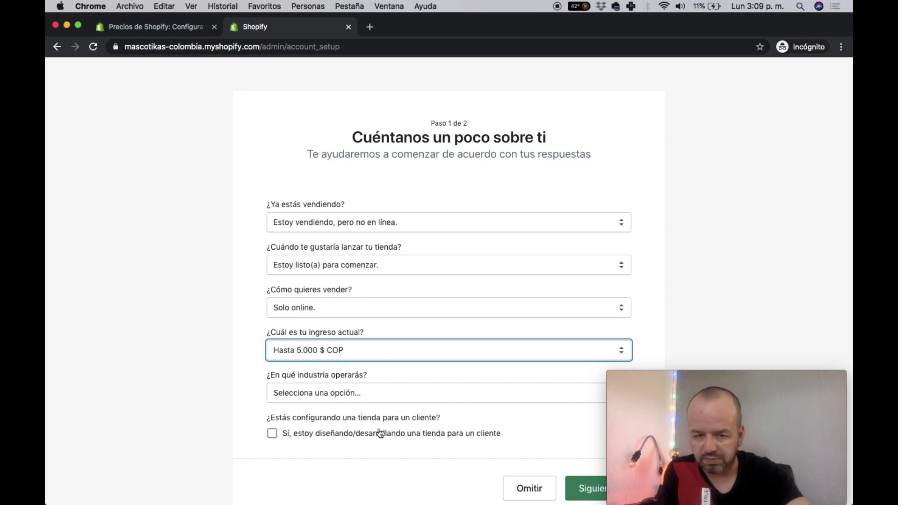
pyautogui.click(355, 396)
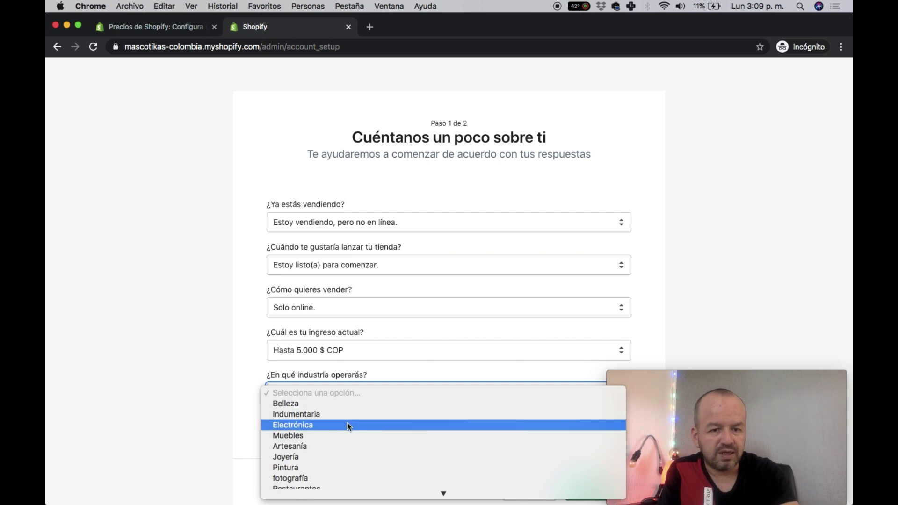
pyautogui.scroll(-5, 345, 440)
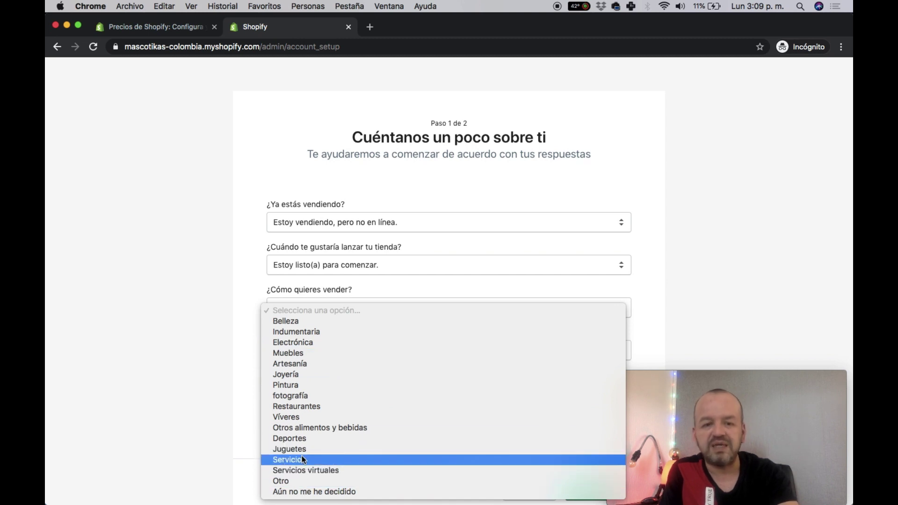
pyautogui.click(321, 321)
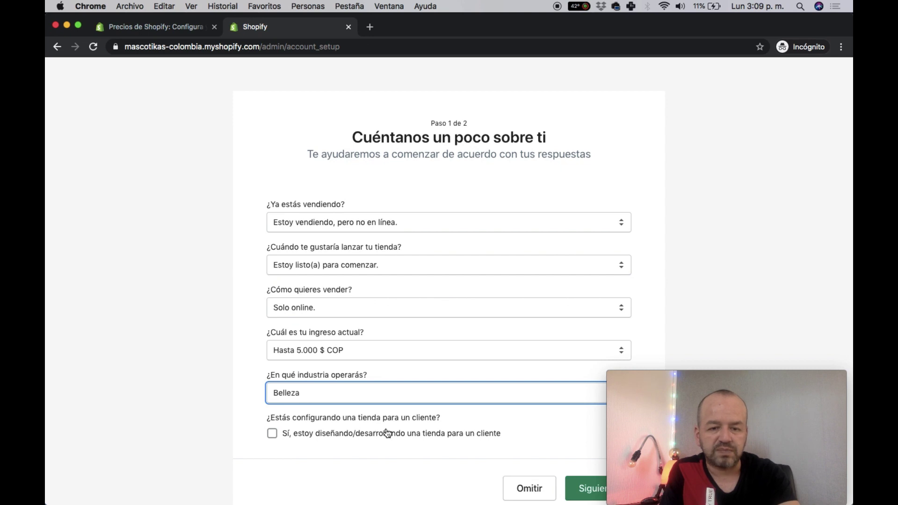
pyautogui.click(590, 488)
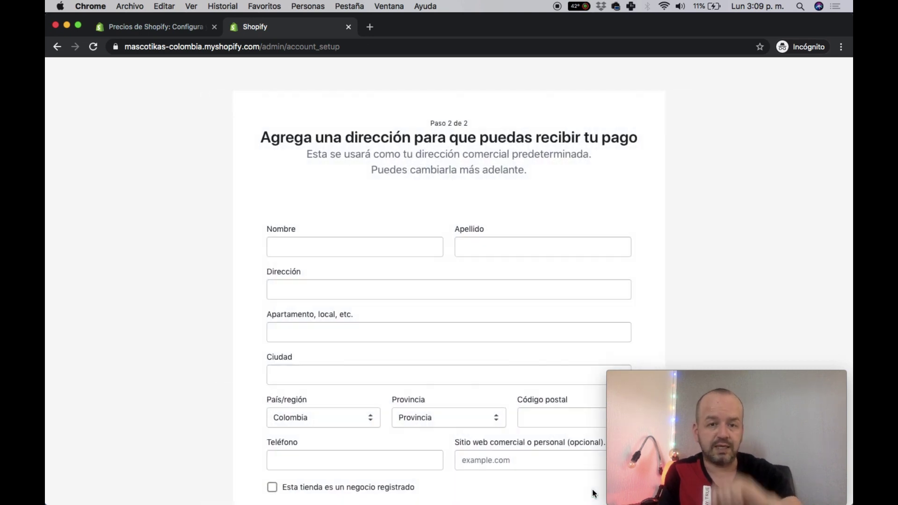
# - Fill in the owner's first and last name, street address, unit details and city
pyautogui.click(383, 244)
pyautogui.click(462, 246)
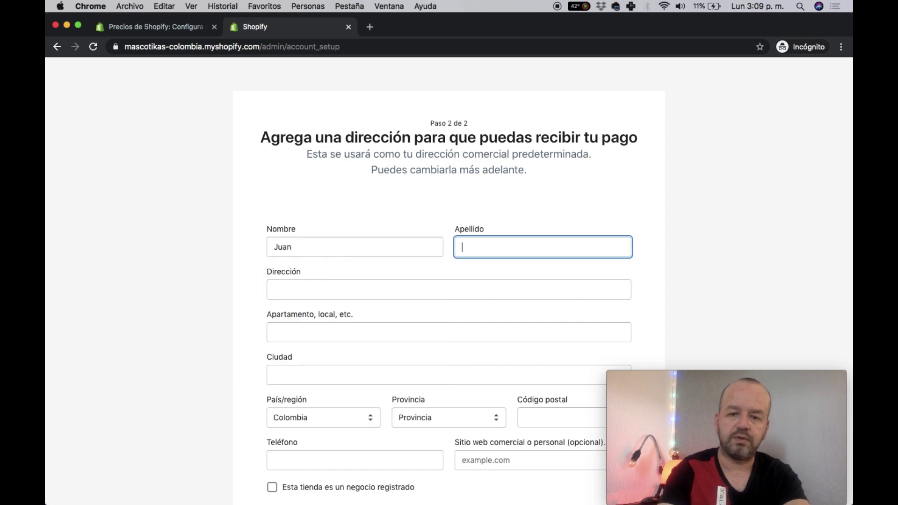
pyautogui.press('Tab')
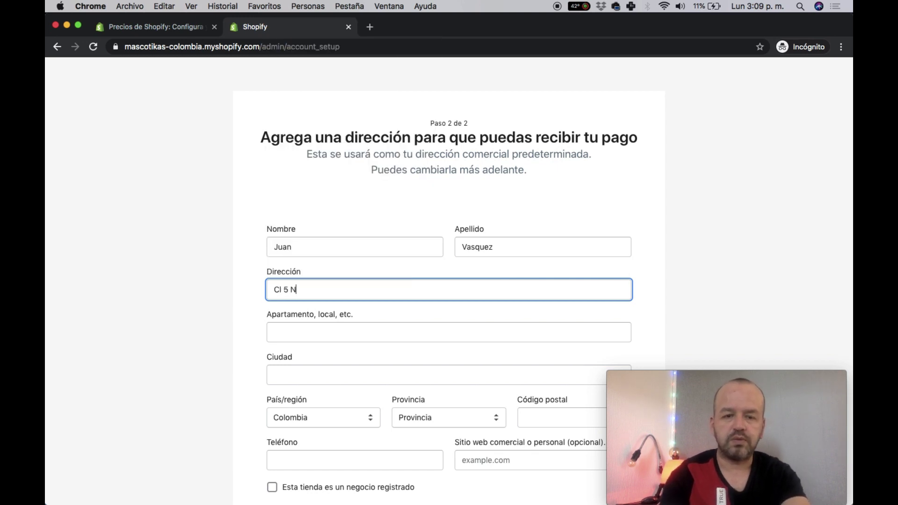
pyautogui.press('Tab')
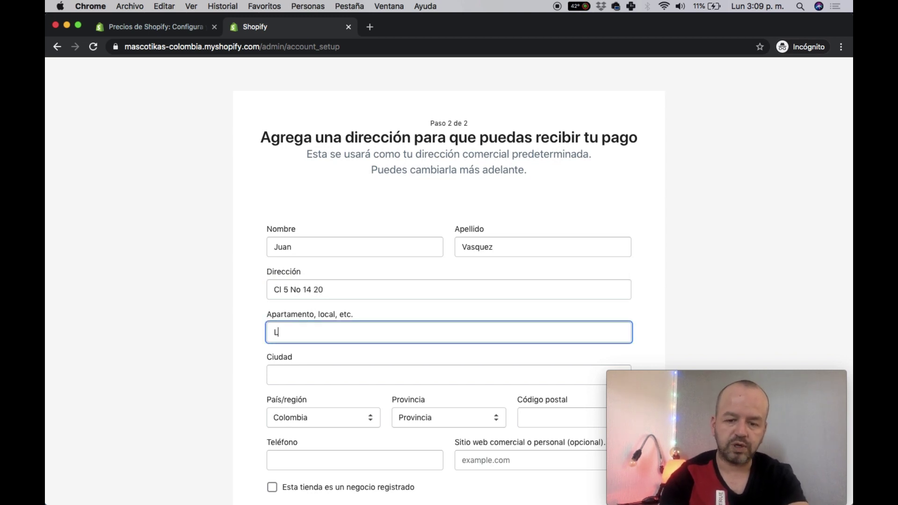
pyautogui.write('Local 202')
pyautogui.press('Tab')
pyautogui.write('Bogota')
pyautogui.press('Tab')
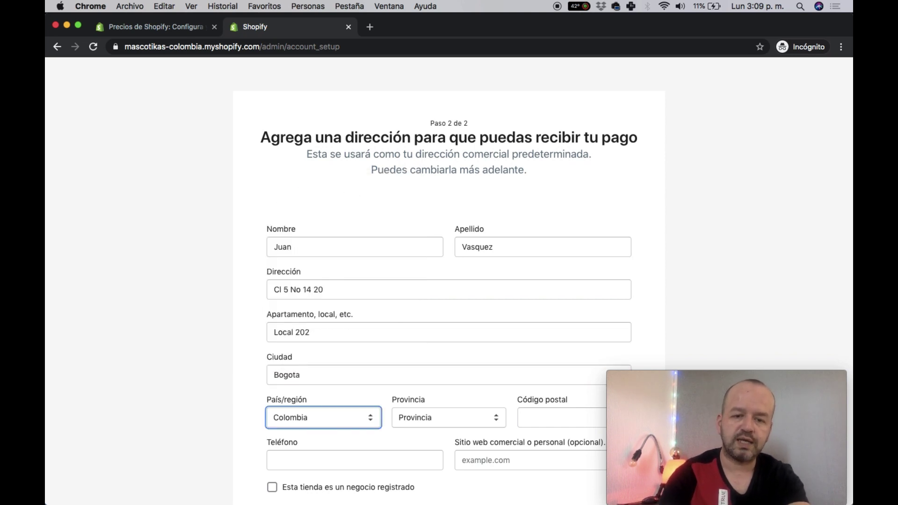
# - Choose the province, enter the postal code and phone number, and enter the store
pyautogui.scroll(-3, 569, 306)
pyautogui.click(462, 321)
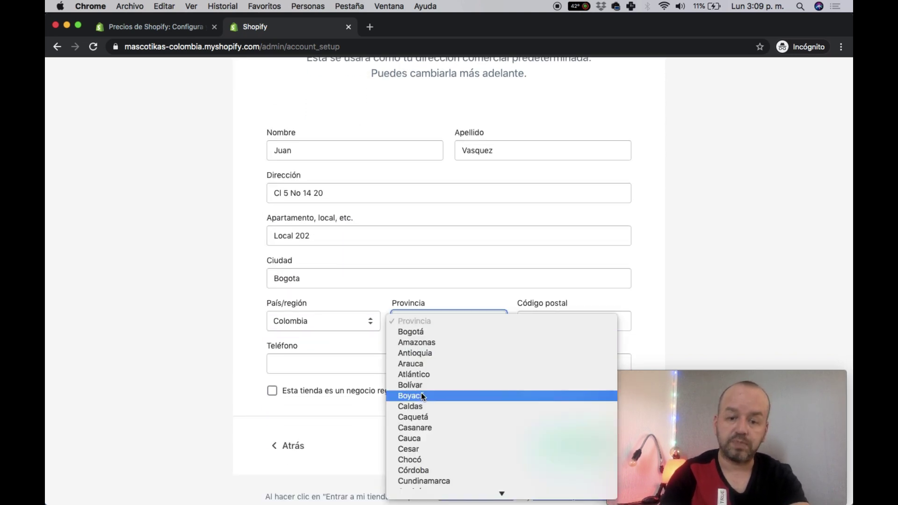
pyautogui.click(426, 331)
pyautogui.click(543, 315)
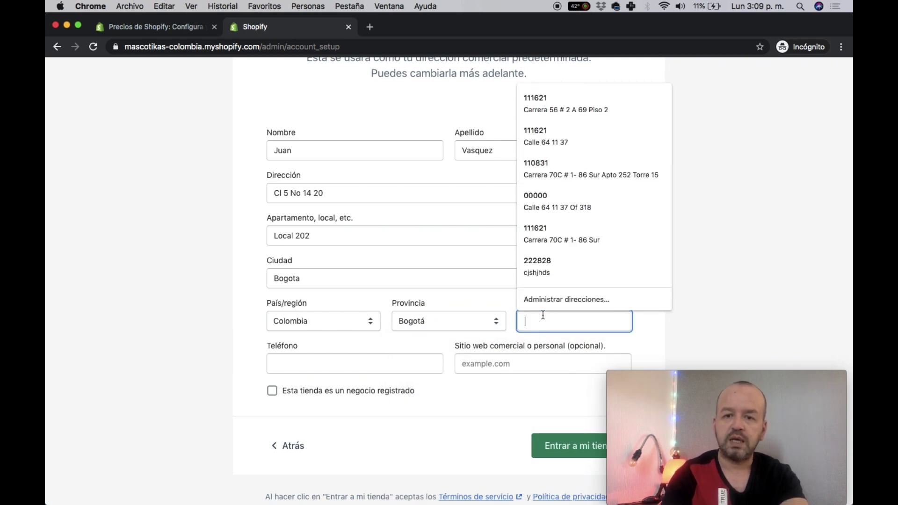
pyautogui.write('111621')
pyautogui.click(517, 295)
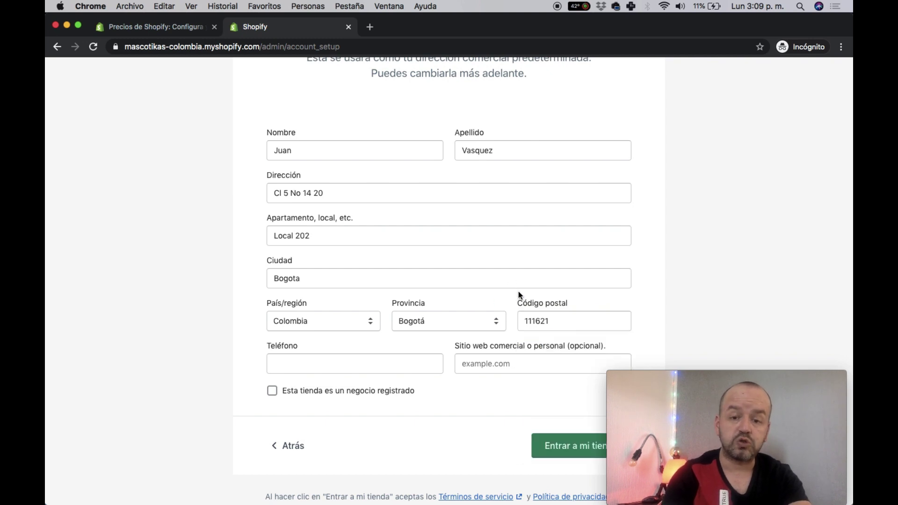
pyautogui.scroll(-2, 420, 317)
pyautogui.click(336, 337)
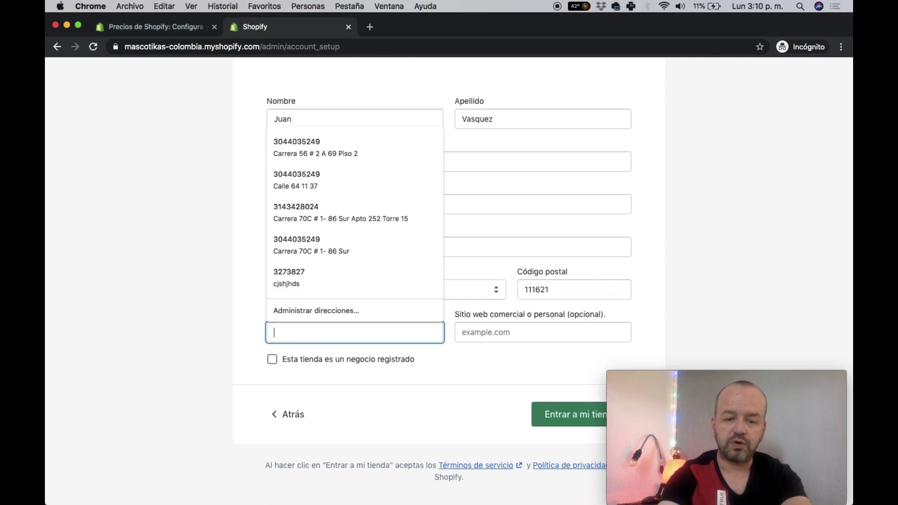
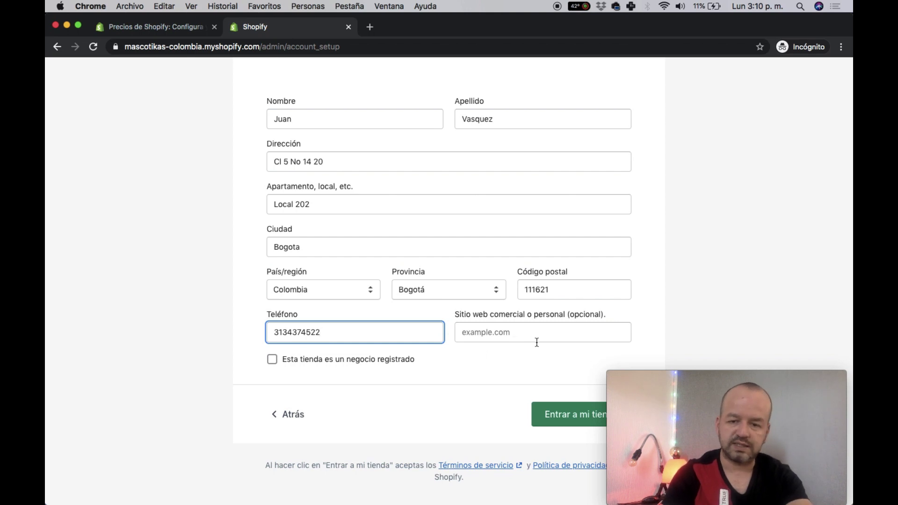
pyautogui.click(569, 412)
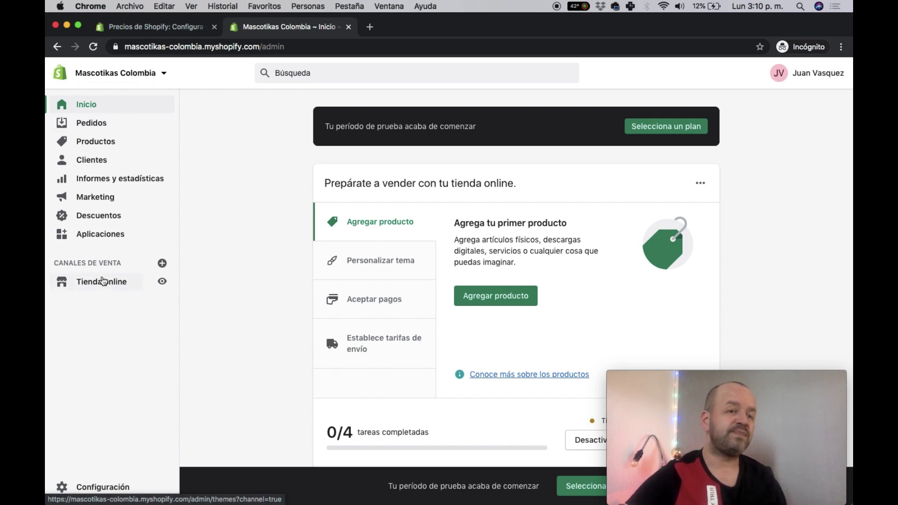
# - Open the Pedidos page from the sidebar
pyautogui.click(93, 124)
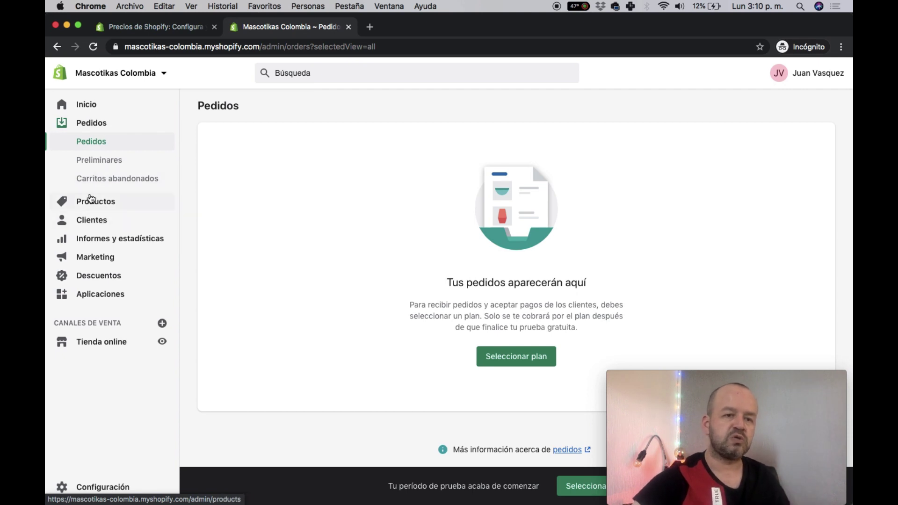
# - View the empty Carritos abandonados page, then the empty Productos list
pyautogui.click(108, 188)
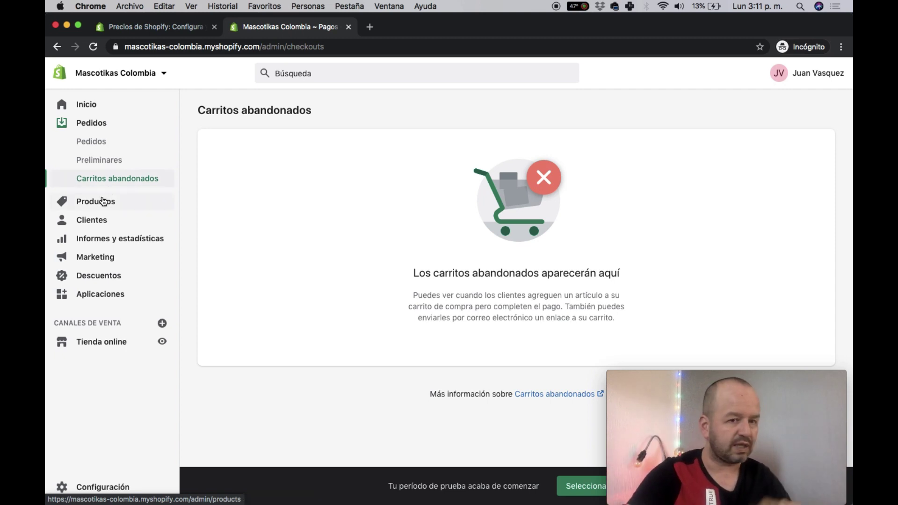
pyautogui.click(103, 201)
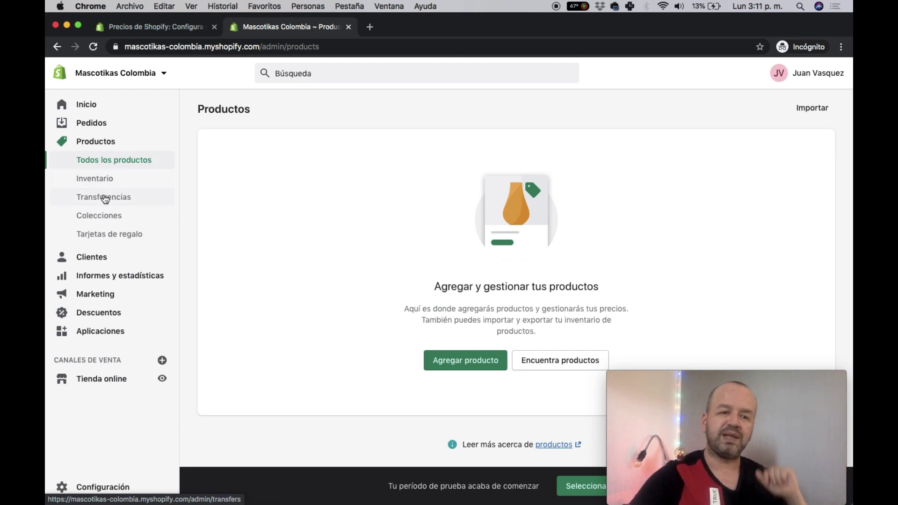
# - View the empty Clientes page, then the Informes y estadísticas dashboard
pyautogui.click(107, 252)
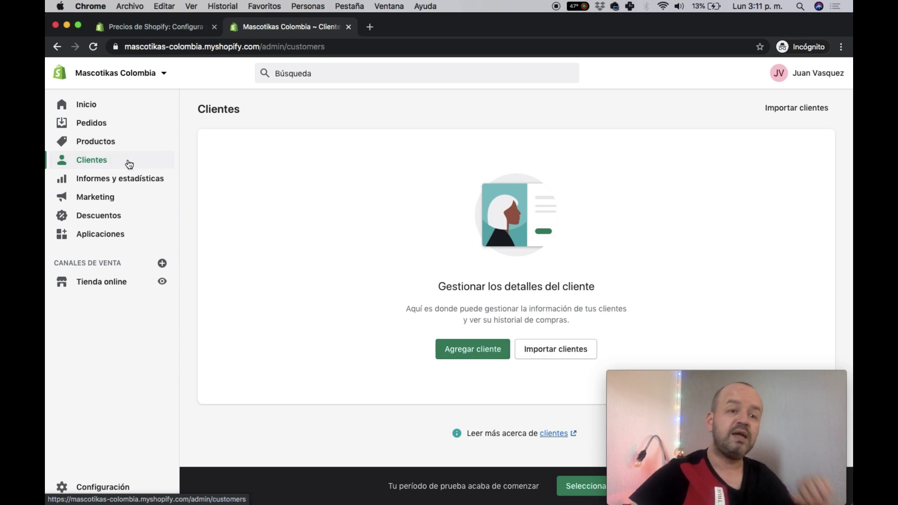
pyautogui.click(127, 180)
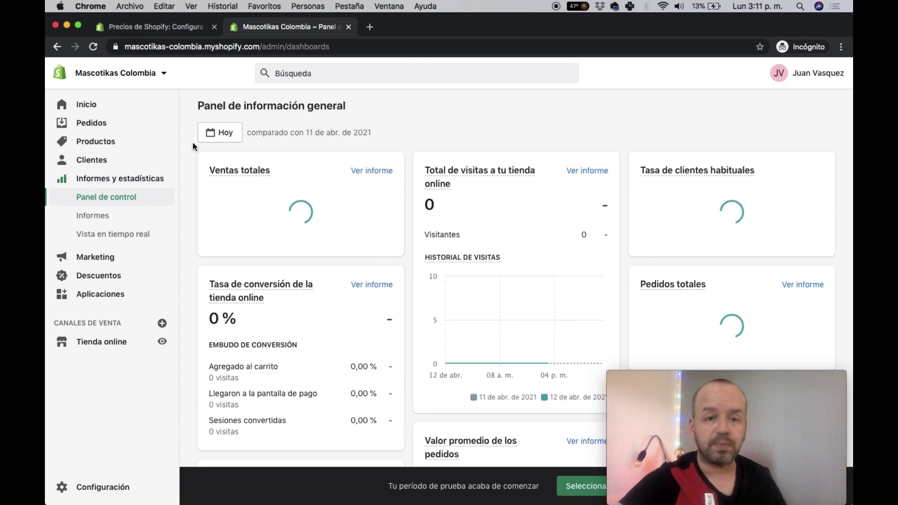
pyautogui.click(221, 135)
pyautogui.click(285, 136)
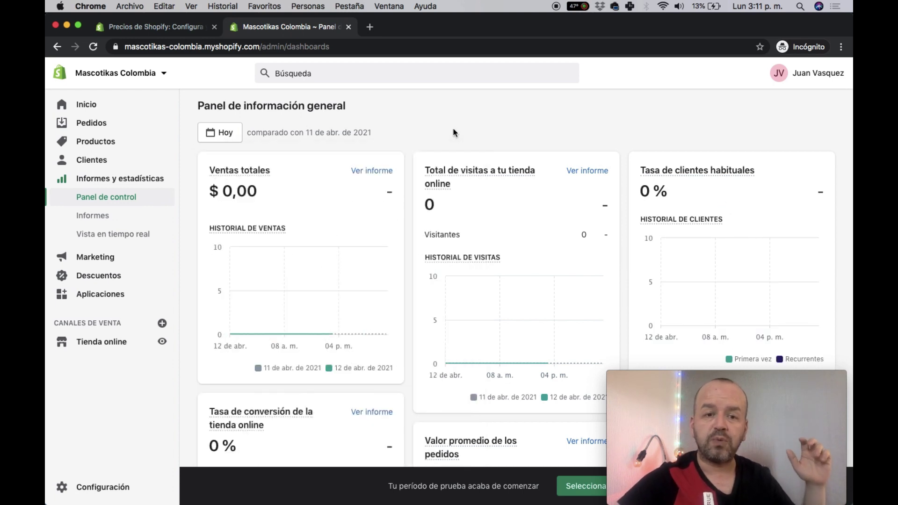
pyautogui.scroll(-4, 487, 205)
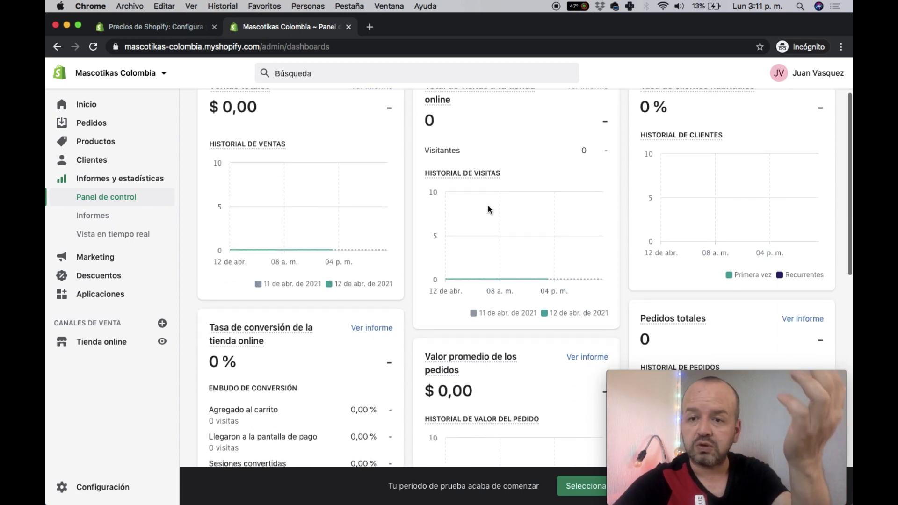
pyautogui.scroll(4, 595, 184)
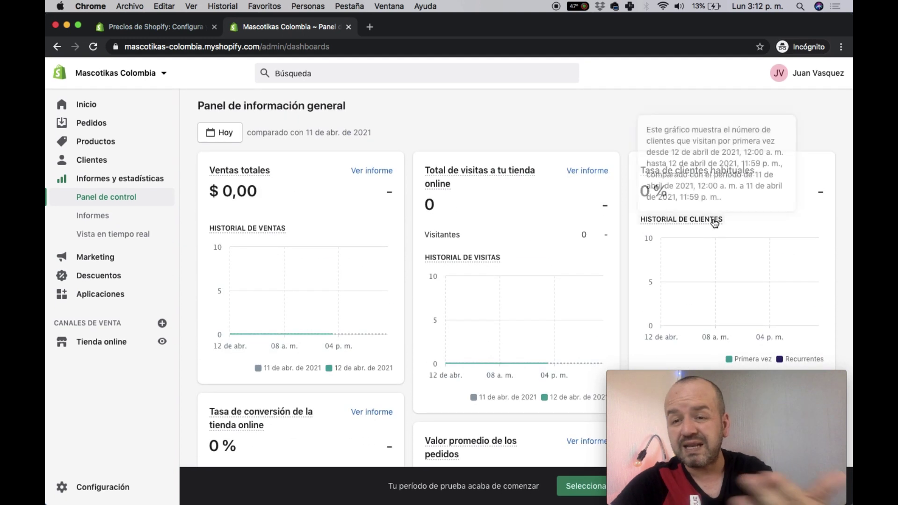
pyautogui.scroll(-3, 713, 217)
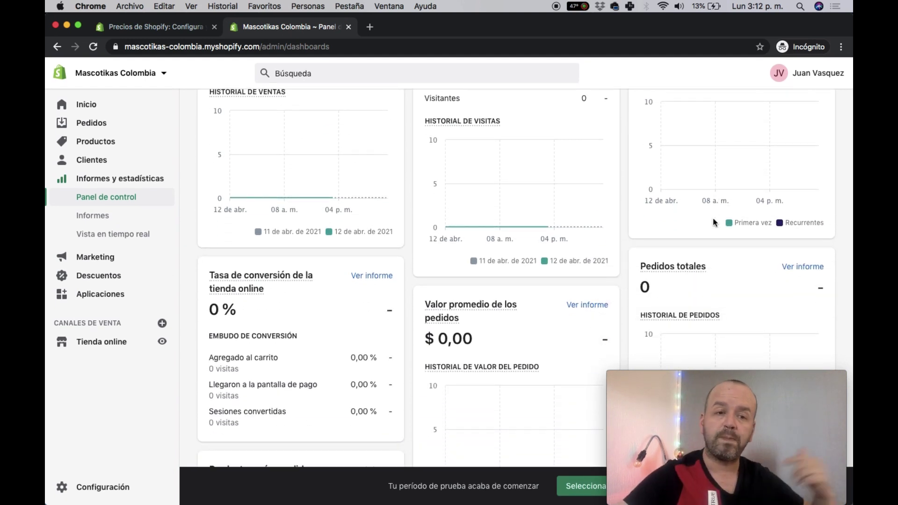
pyautogui.scroll(-2, 713, 222)
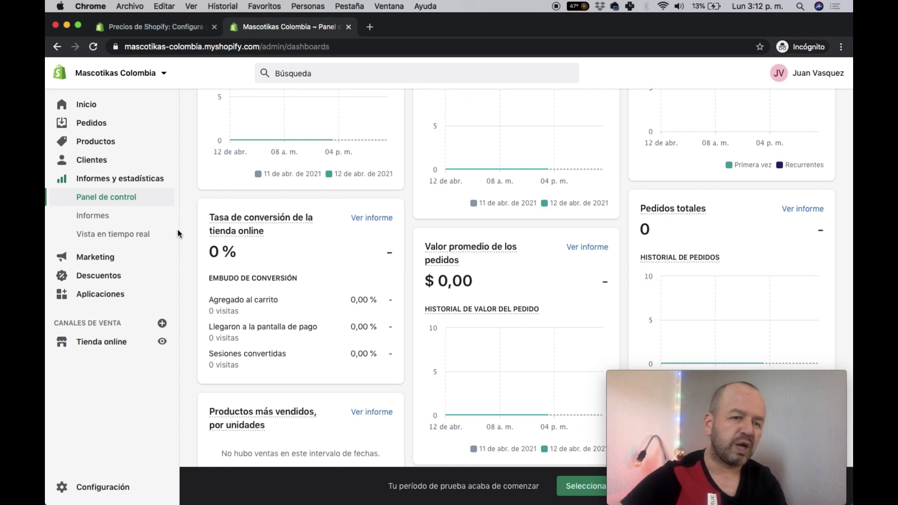
# - Browse Marketing, Campañas de marketing (closing the campaign picker), Automatizaciones, then Descuentos
pyautogui.click(124, 257)
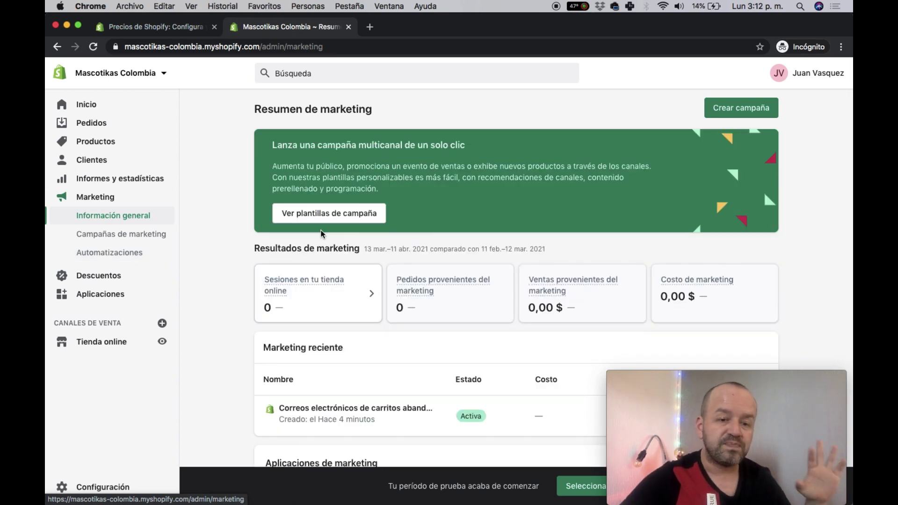
pyautogui.scroll(-5, 321, 234)
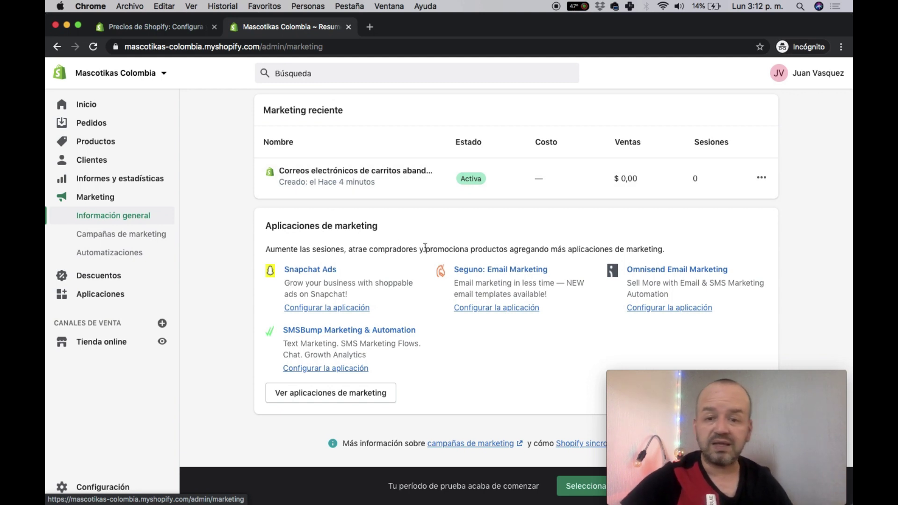
pyautogui.click(121, 239)
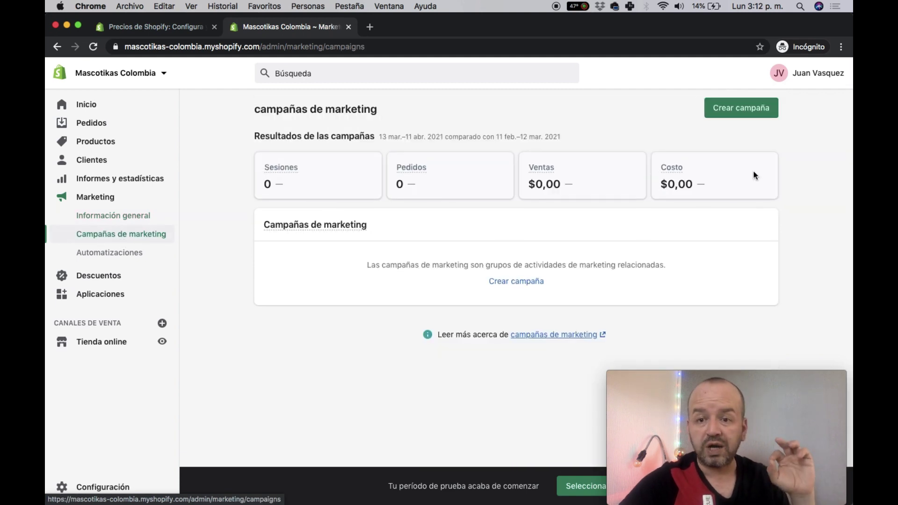
pyautogui.click(725, 105)
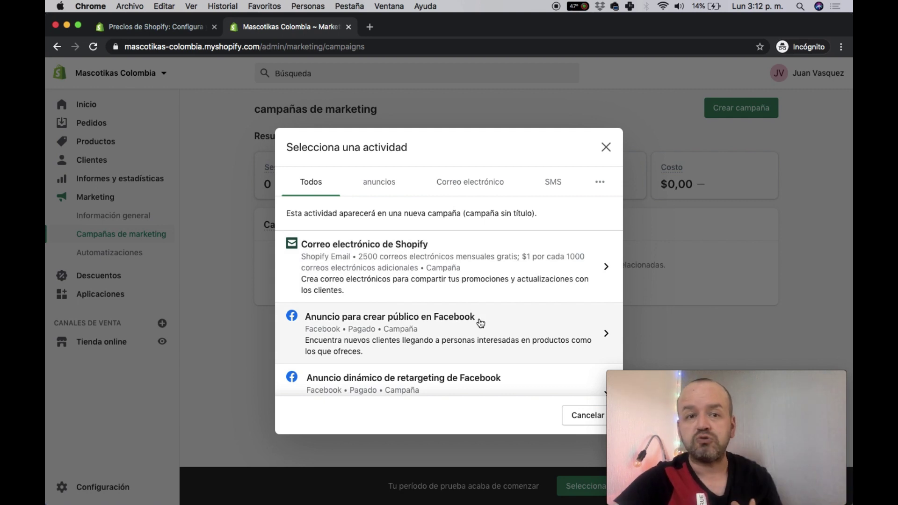
pyautogui.click(603, 148)
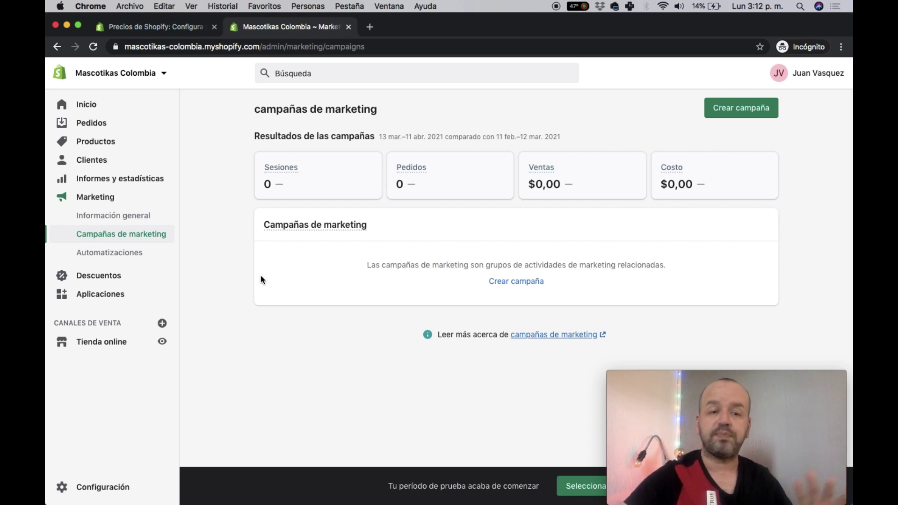
pyautogui.click(104, 252)
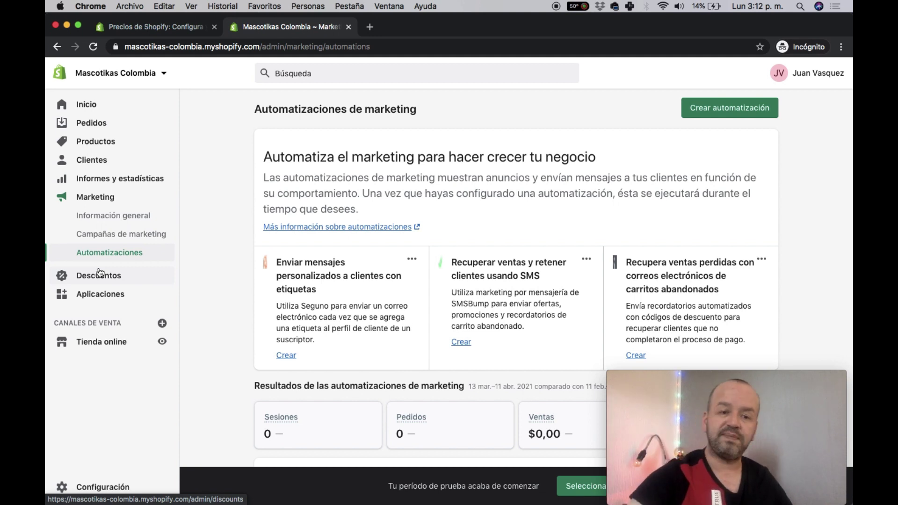
pyautogui.click(108, 277)
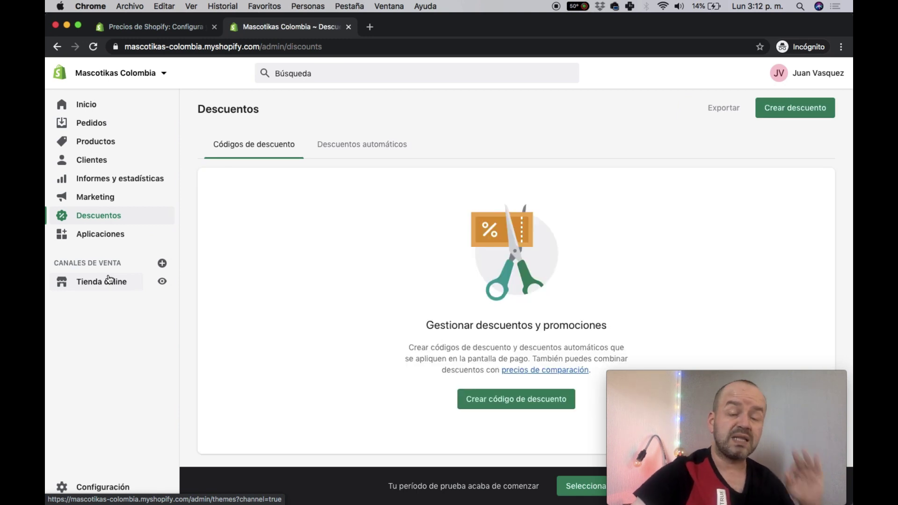
# - Draft a discount code 'navidad' worth 20 percent
pyautogui.click(516, 403)
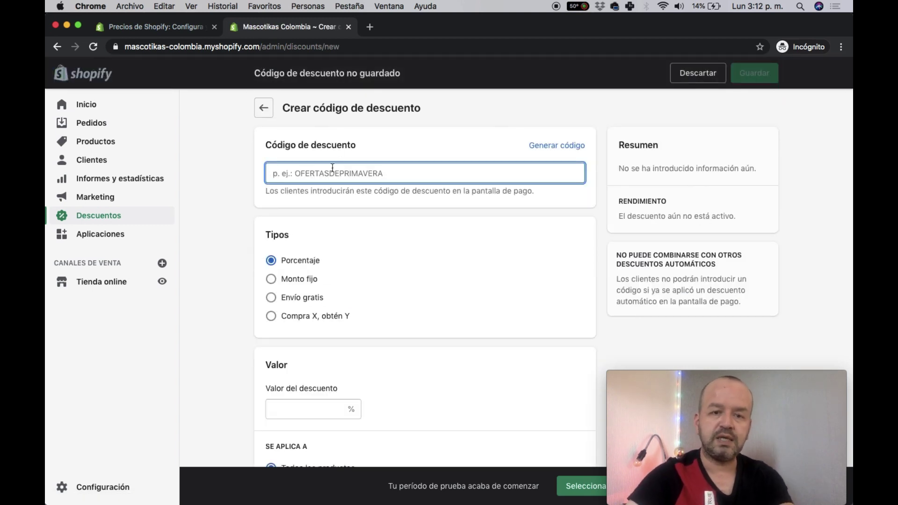
pyautogui.write('nan')
pyautogui.press('BackSpace')
pyautogui.write('vidad')
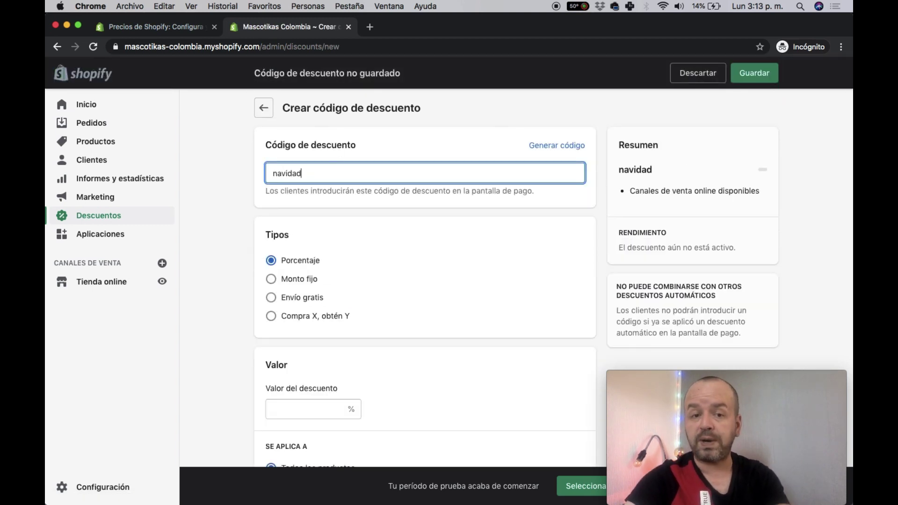
pyautogui.click(295, 406)
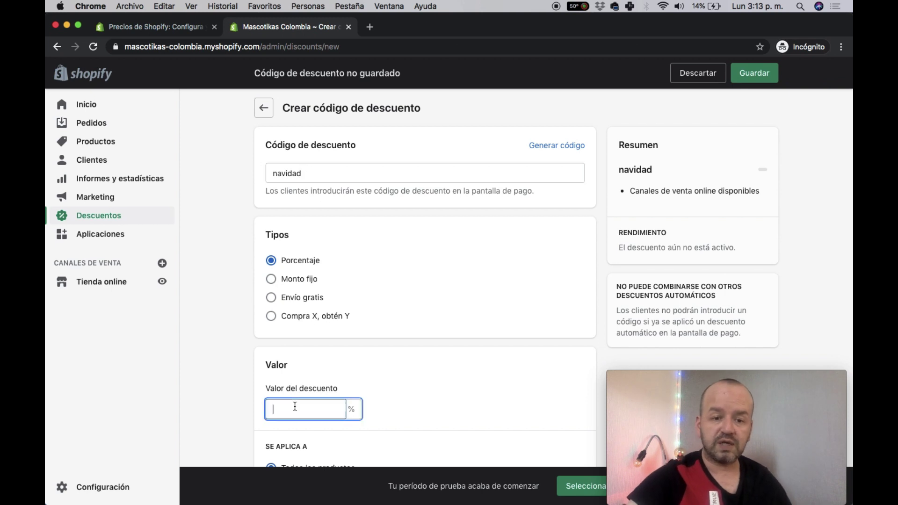
pyautogui.write('20')
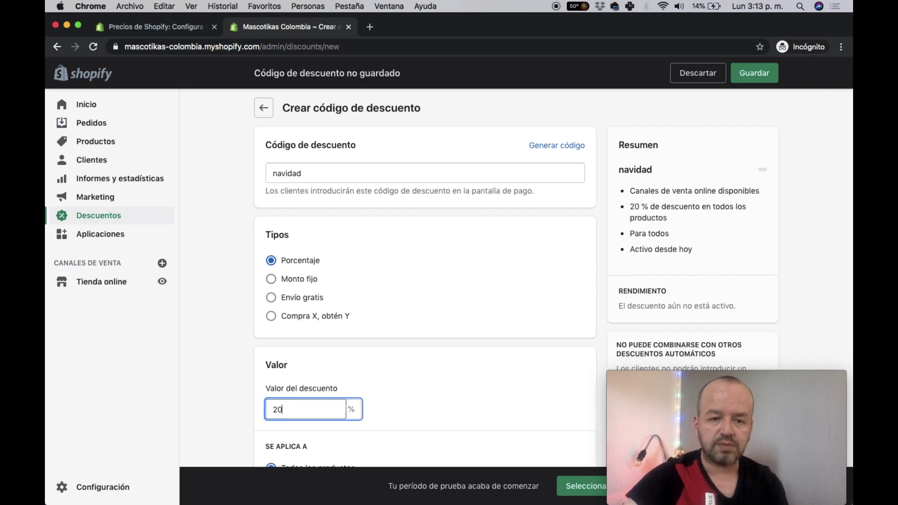
pyautogui.click(271, 279)
pyautogui.click(271, 262)
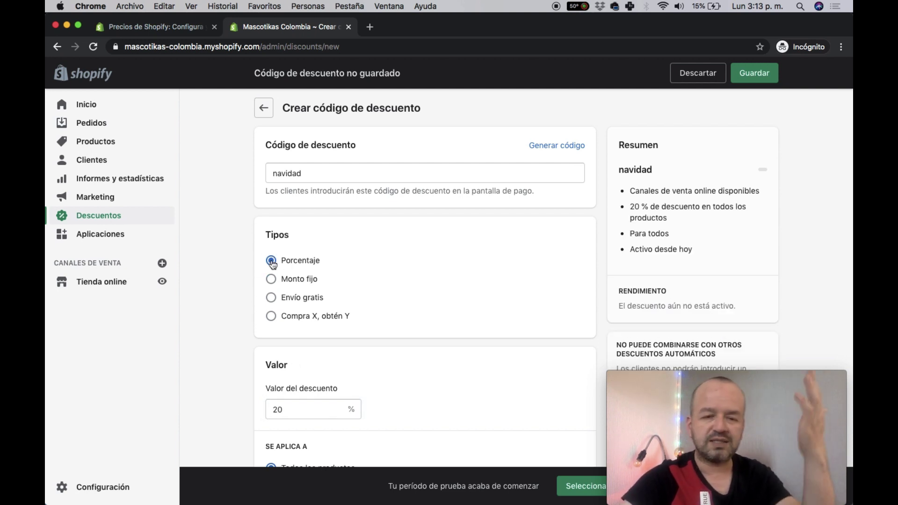
# - Go to Aplicaciones, discarding the unsaved discount code
pyautogui.click(79, 239)
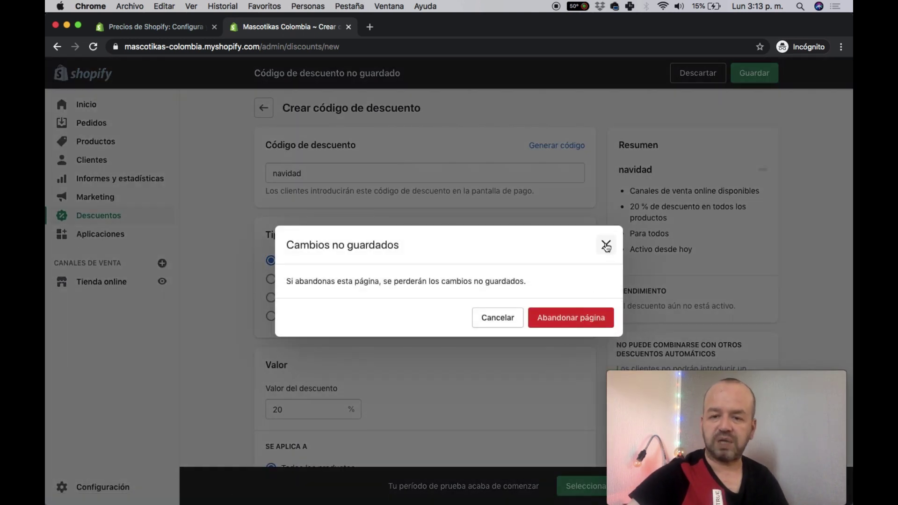
pyautogui.click(606, 245)
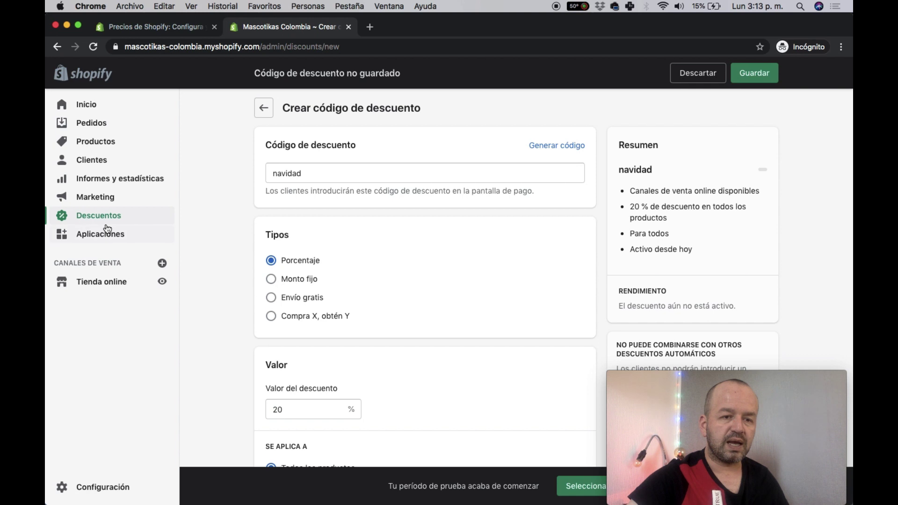
pyautogui.click(96, 237)
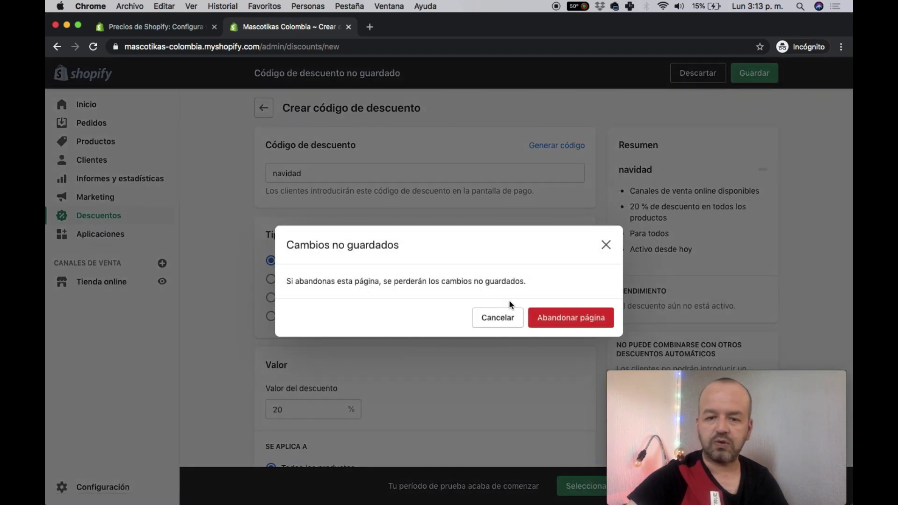
pyautogui.click(567, 316)
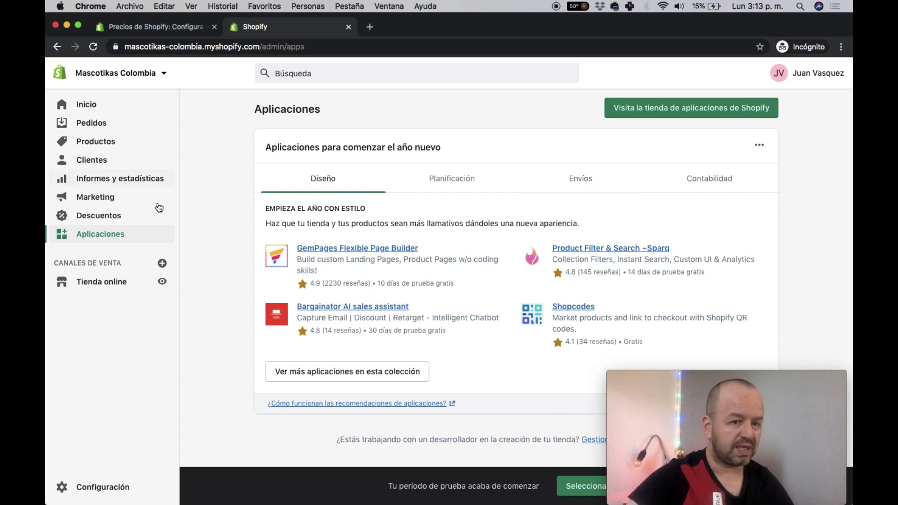
# - Open Tienda online's Temas page and scroll through it, showing Debut as current theme
pyautogui.click(117, 286)
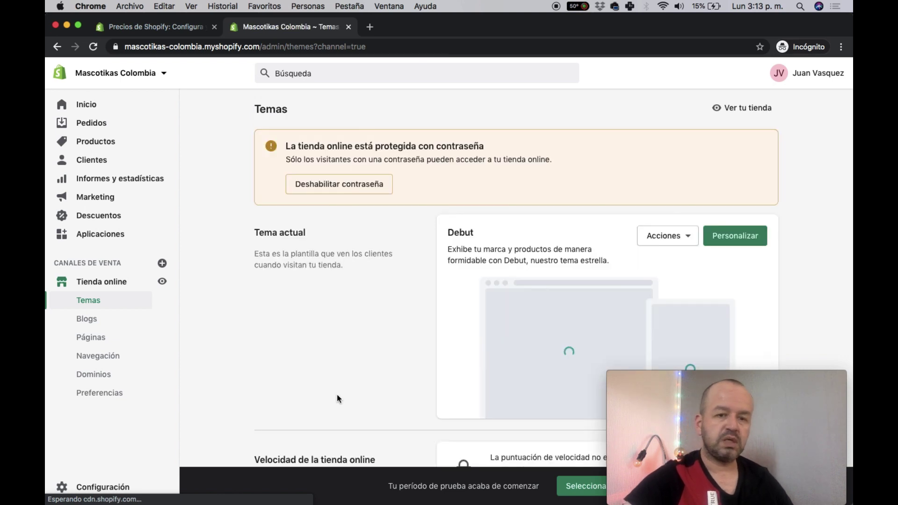
pyautogui.scroll(-2, 339, 396)
pyautogui.scroll(-1, 345, 400)
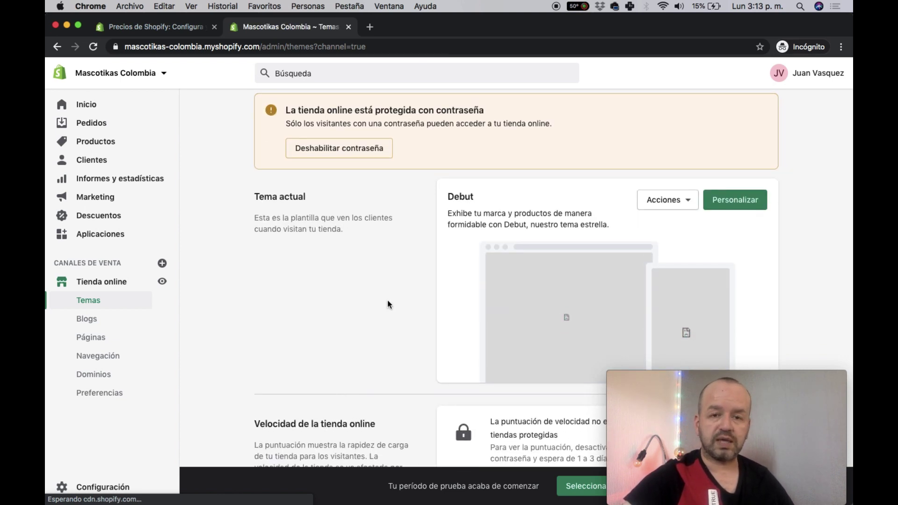
pyautogui.scroll(-4, 387, 299)
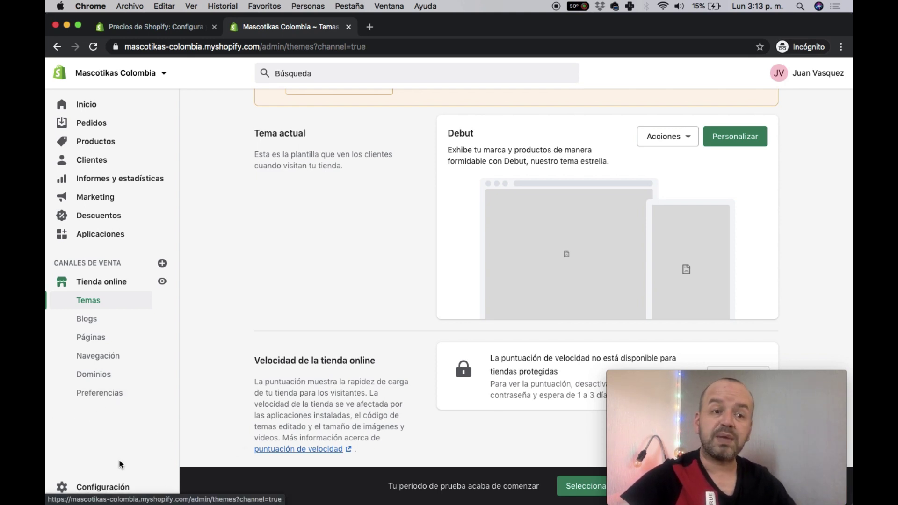
pyautogui.scroll(3, 406, 374)
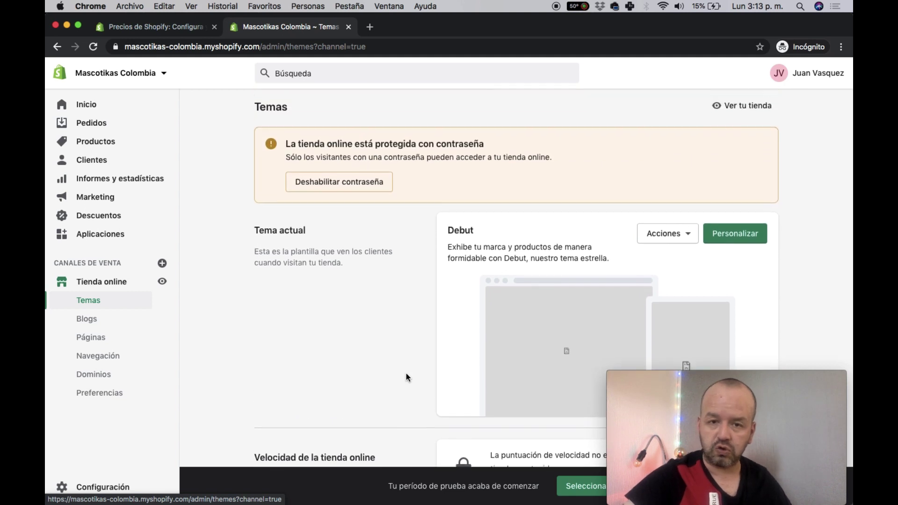
pyautogui.scroll(-2, 407, 369)
pyautogui.scroll(-6, 408, 367)
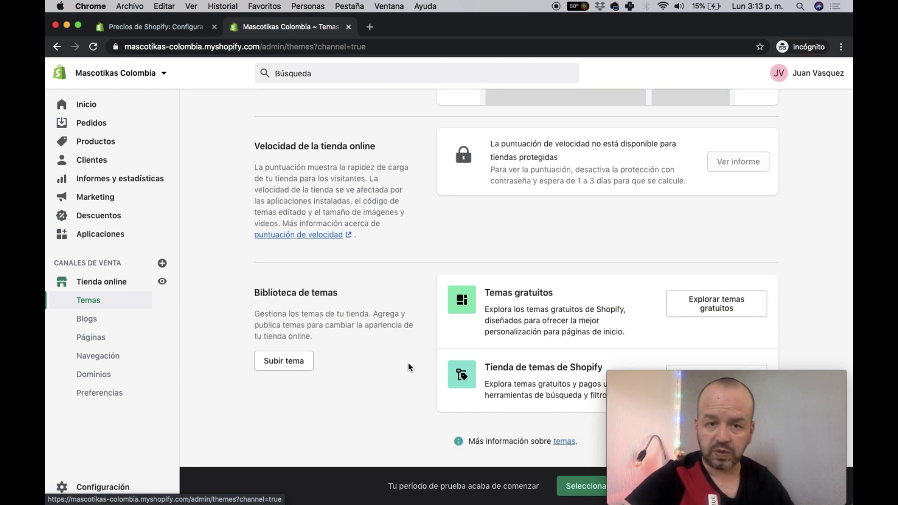
pyautogui.scroll(7, 408, 364)
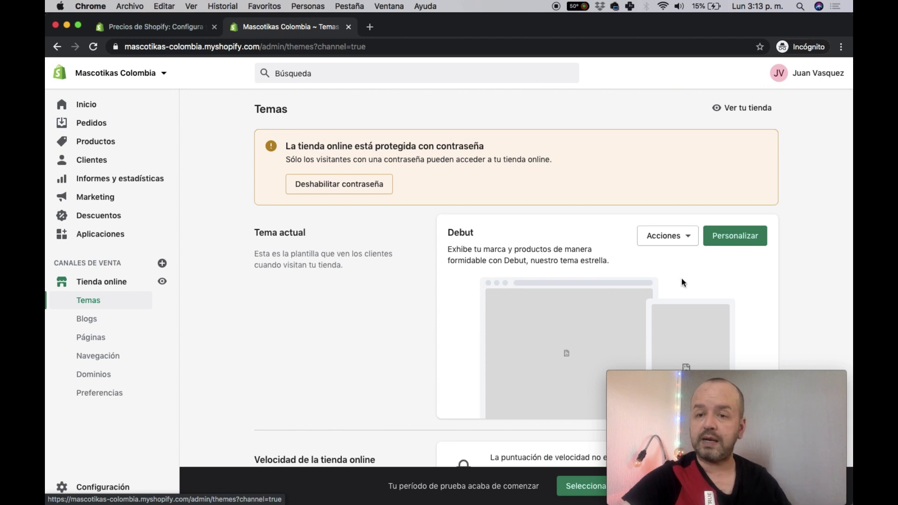
# - Preview the Mascotikas Colombia storefront in its own tab, then return to the Temas tab
pyautogui.click(744, 114)
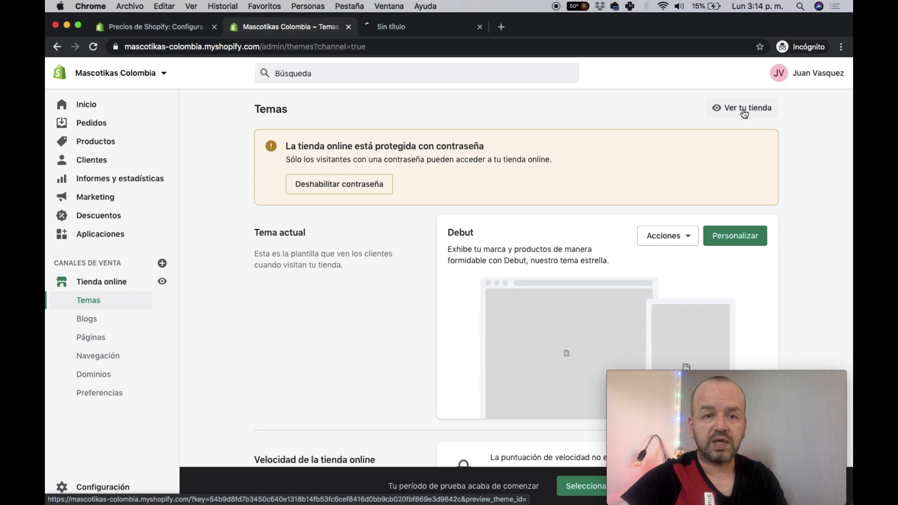
pyautogui.click(412, 29)
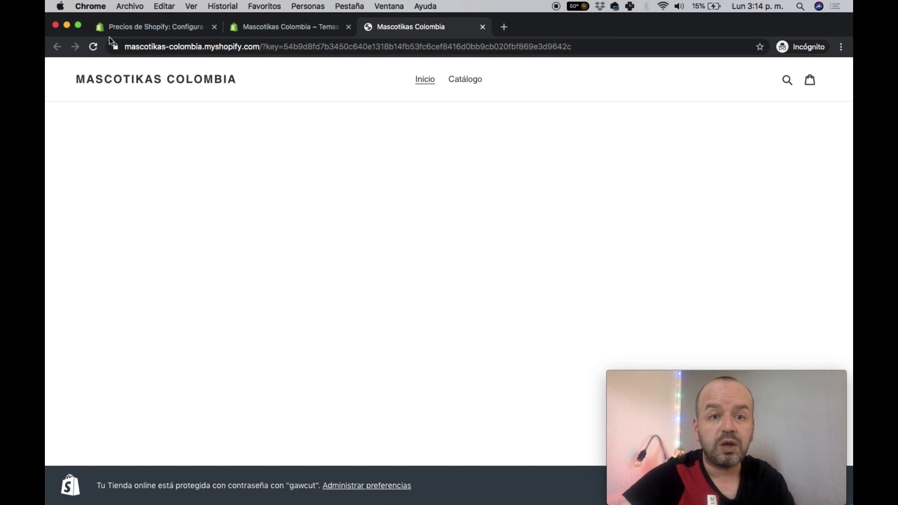
pyautogui.click(302, 27)
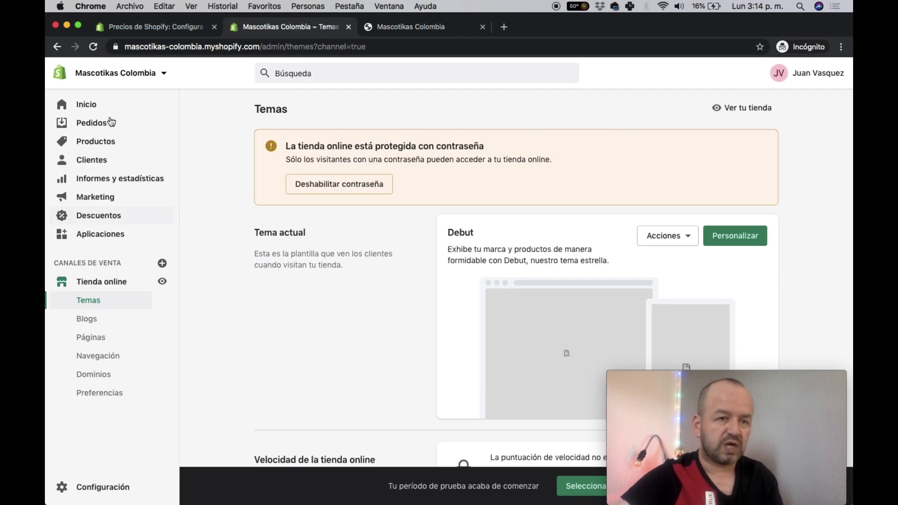
# - Reach the Temas page through the setup guide's Personalizar tema step and scroll to Biblioteca de temas
pyautogui.click(86, 106)
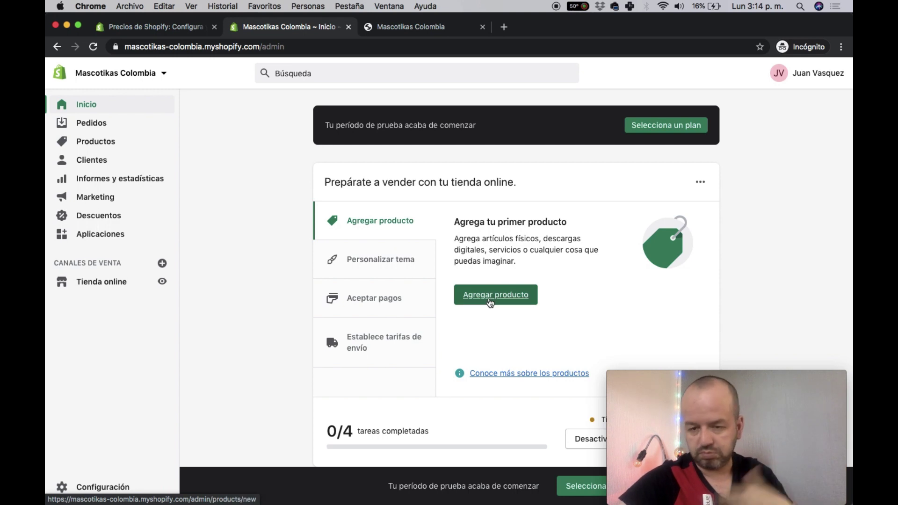
pyautogui.click(420, 272)
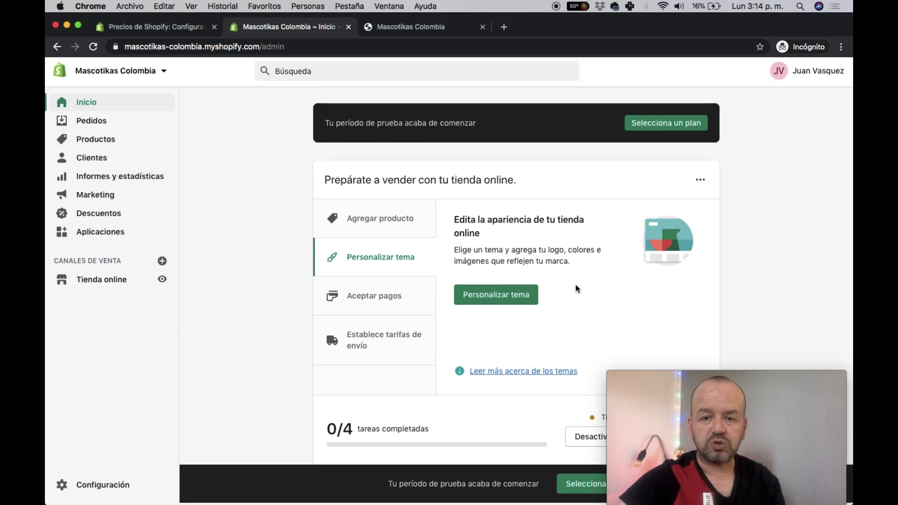
pyautogui.click(504, 301)
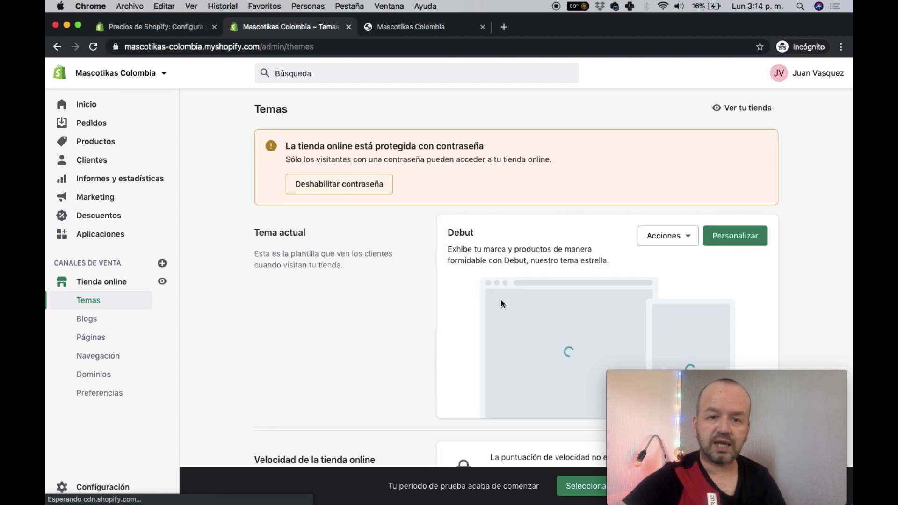
pyautogui.scroll(-1, 501, 304)
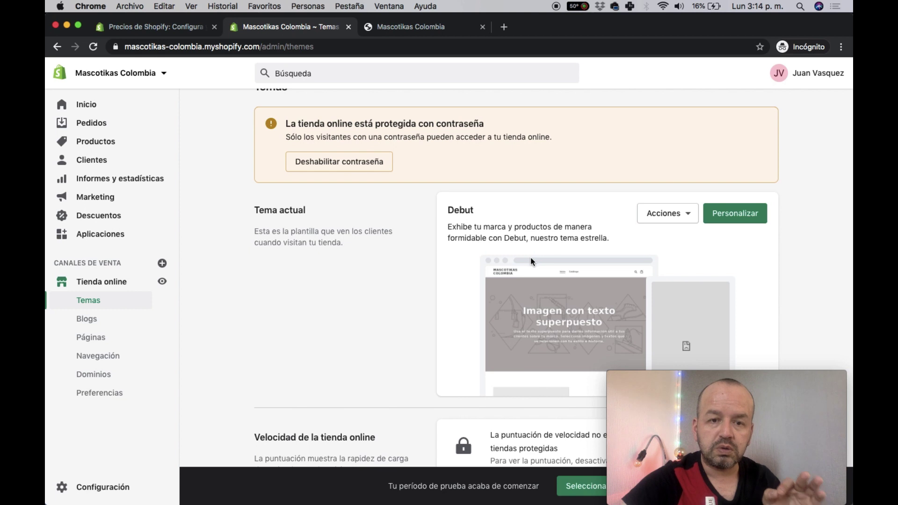
pyautogui.scroll(-3, 531, 260)
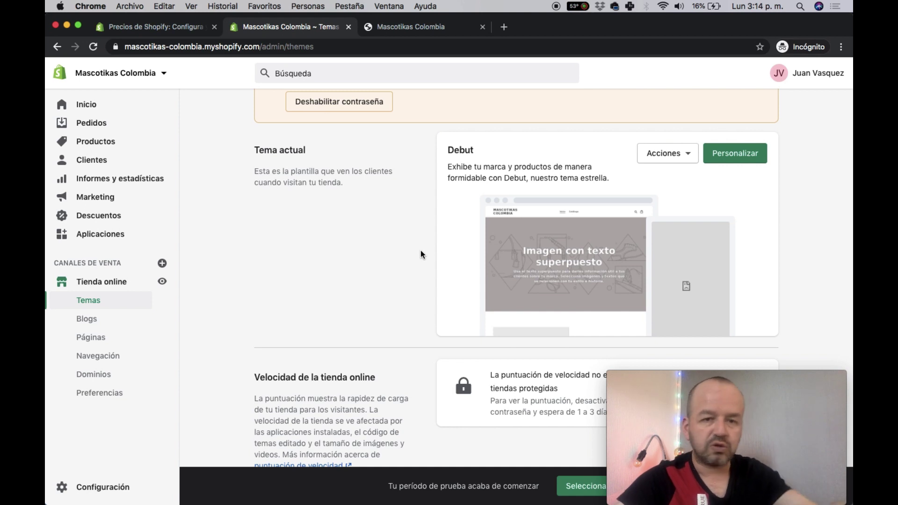
pyautogui.scroll(-5, 420, 251)
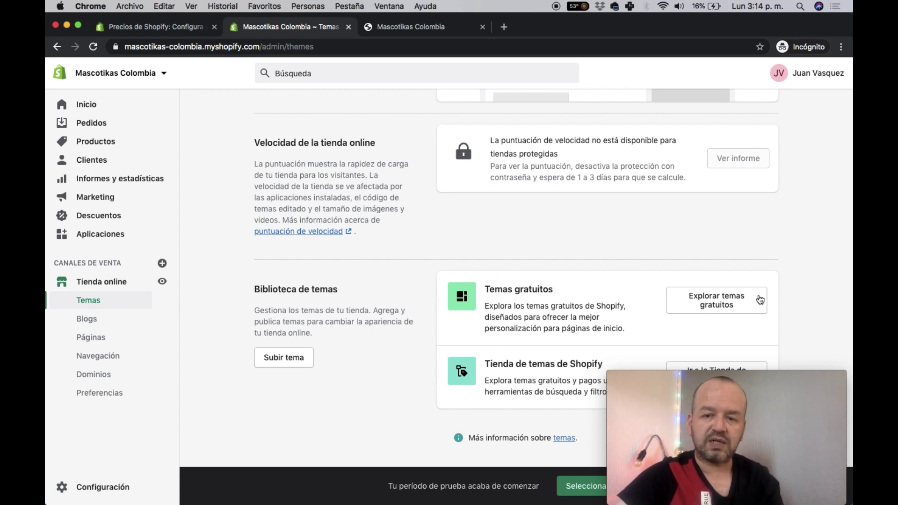
pyautogui.click(704, 304)
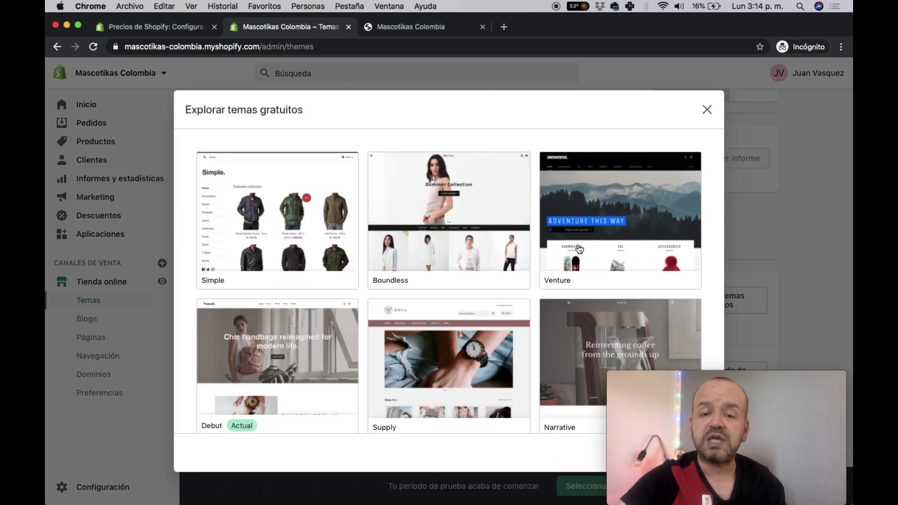
pyautogui.scroll(-4, 598, 286)
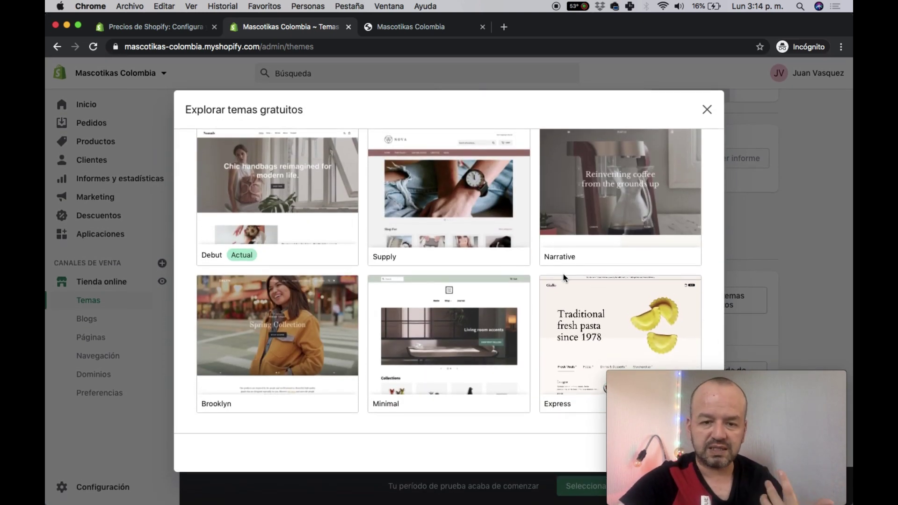
pyautogui.scroll(4, 483, 239)
pyautogui.scroll(-4, 483, 240)
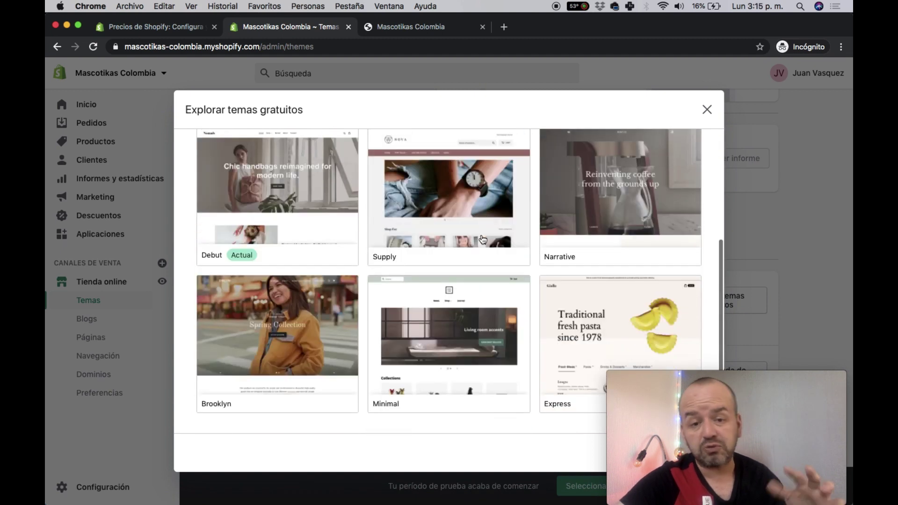
pyautogui.scroll(2, 483, 240)
pyautogui.scroll(2, 483, 240)
pyautogui.scroll(-4, 525, 187)
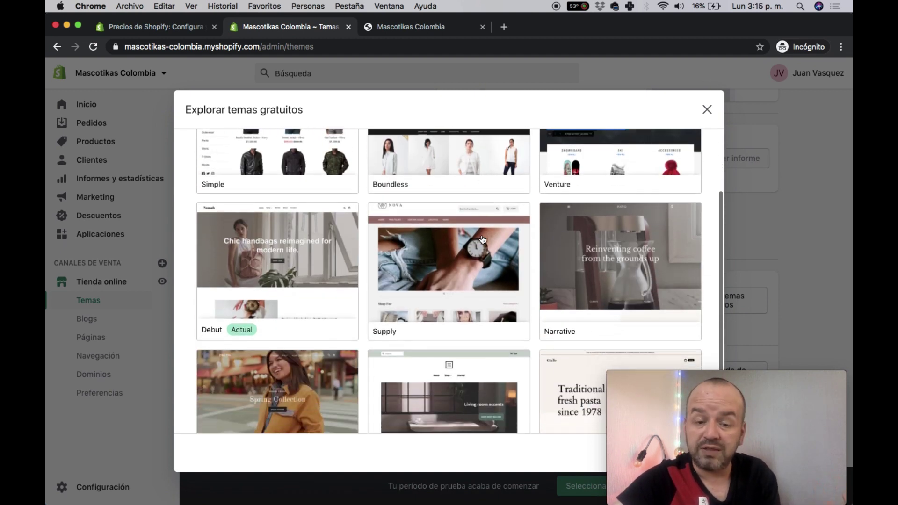
pyautogui.click(707, 110)
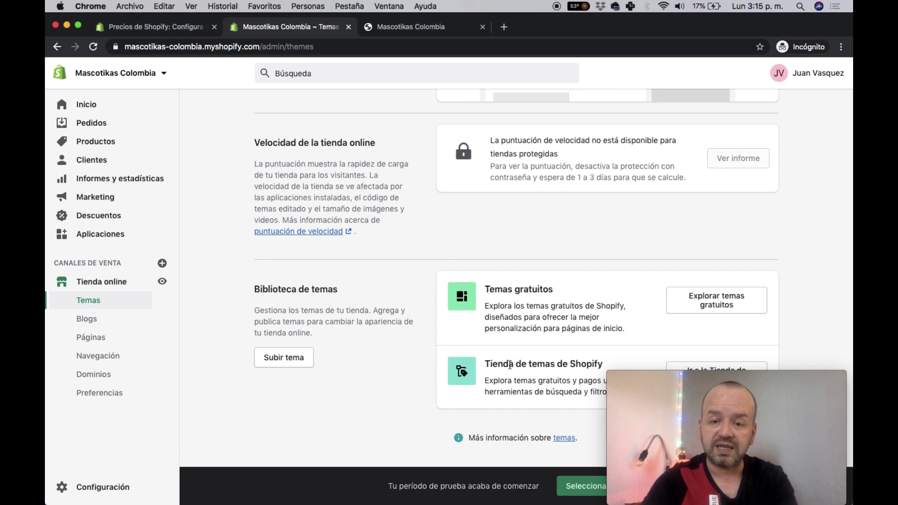
# - Browse the Shopify Theme Store collections in a new tab, then return to the admin Temas page
pyautogui.click(694, 368)
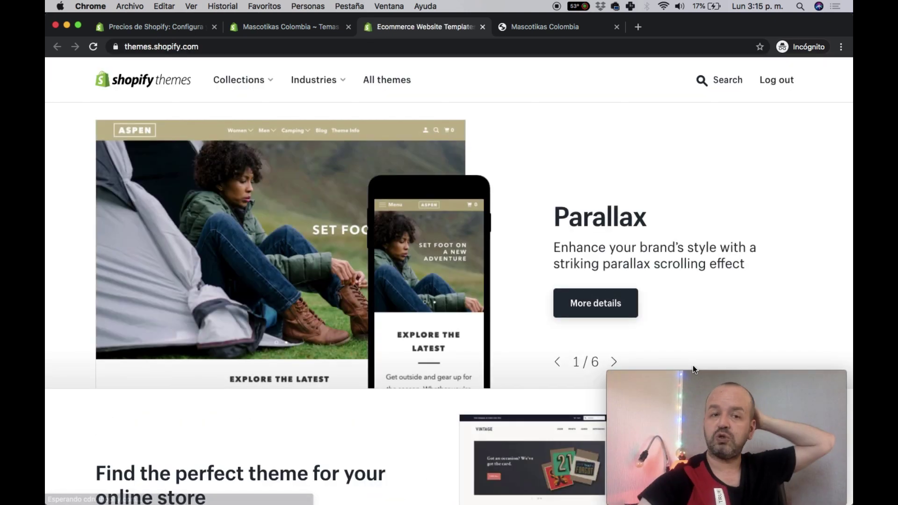
pyautogui.scroll(-13, 513, 281)
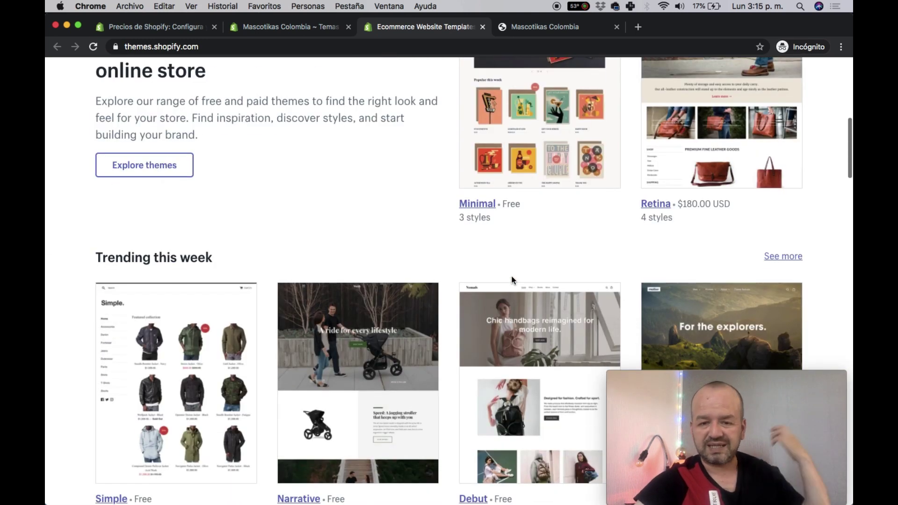
pyautogui.scroll(-12, 513, 281)
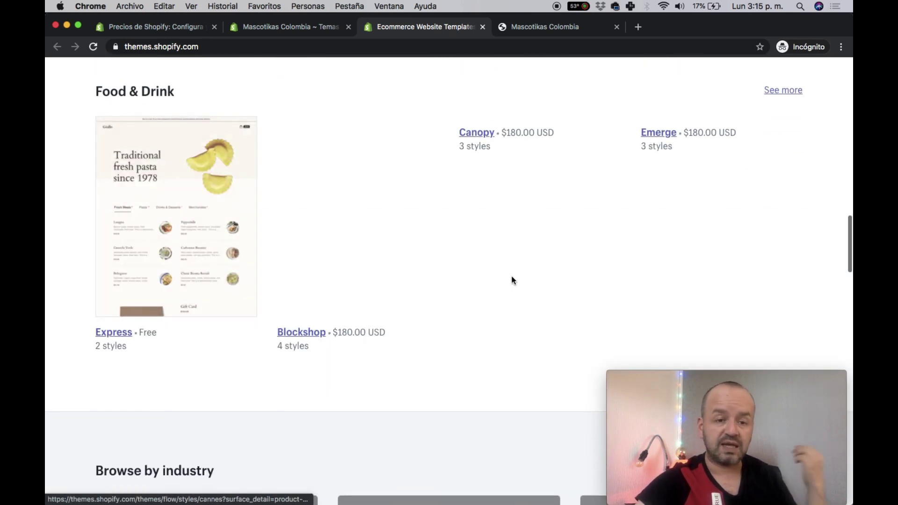
pyautogui.scroll(-1, 514, 279)
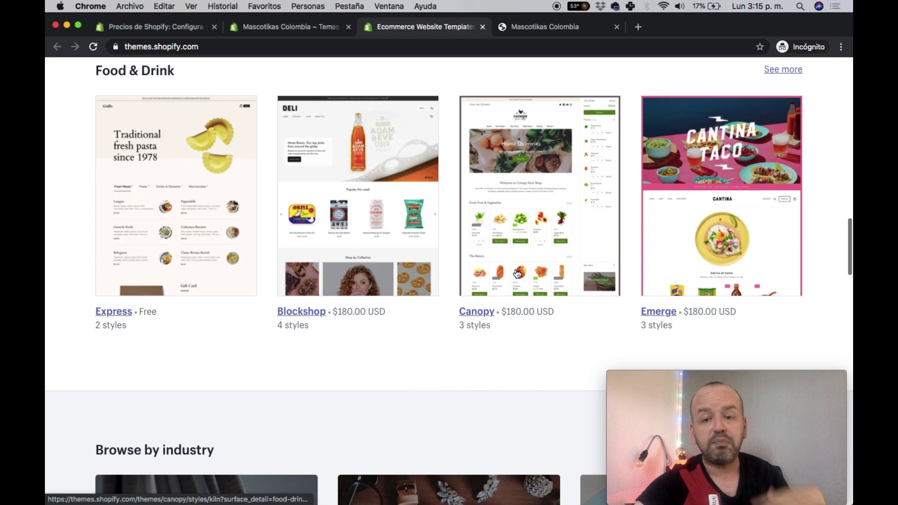
pyautogui.scroll(-10, 517, 273)
pyautogui.scroll(12, 517, 271)
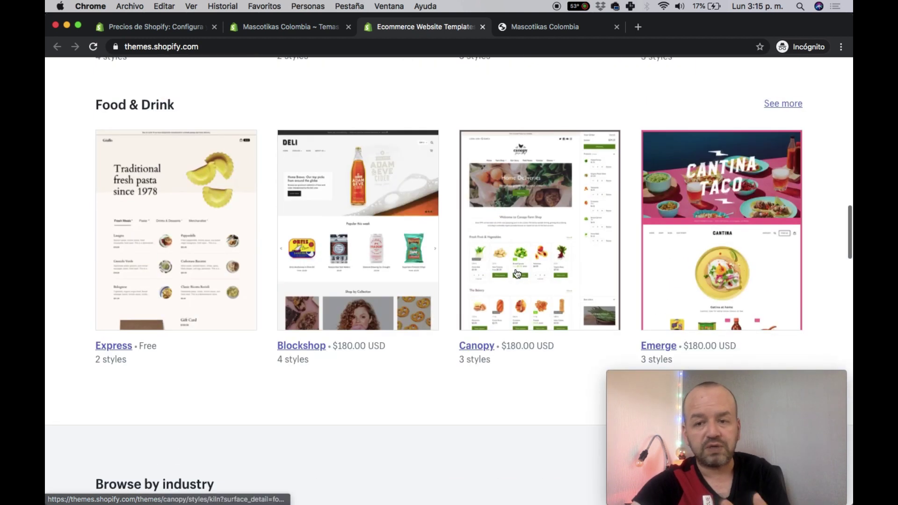
pyautogui.scroll(-3, 608, 234)
pyautogui.scroll(10, 595, 264)
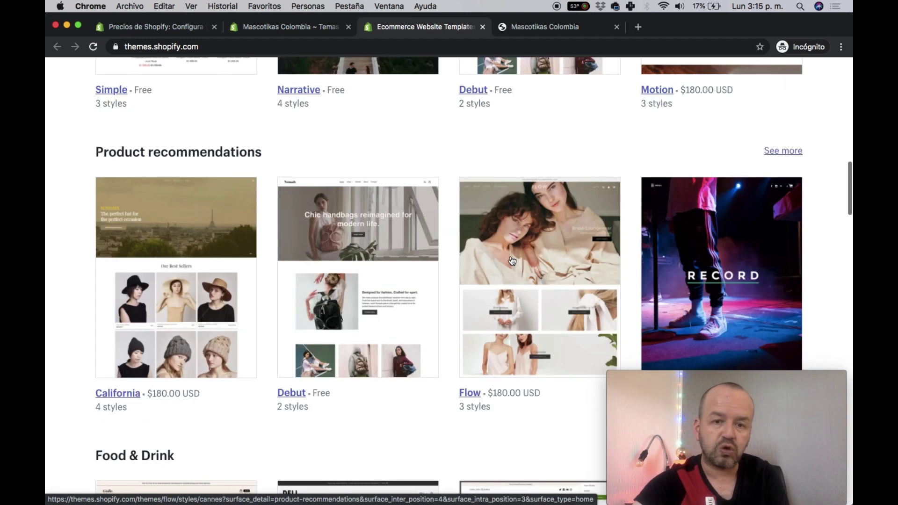
pyautogui.scroll(-15, 519, 327)
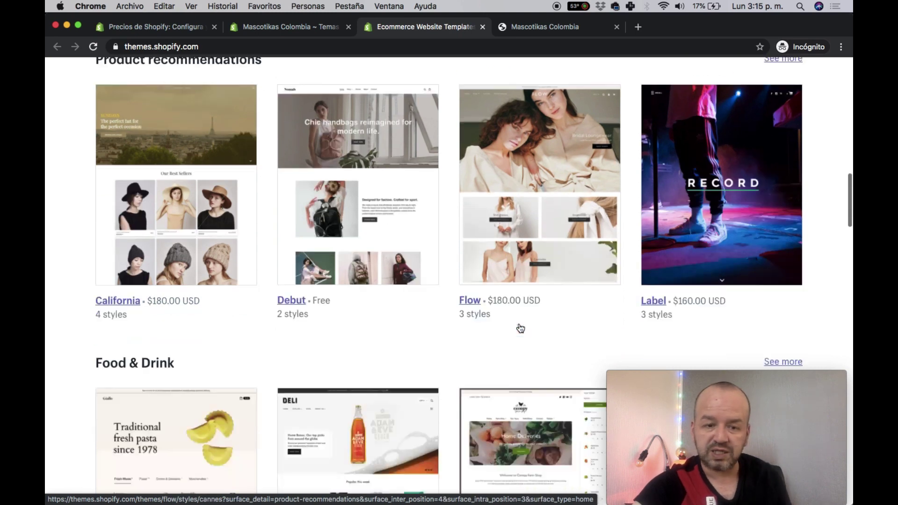
pyautogui.scroll(-8, 519, 326)
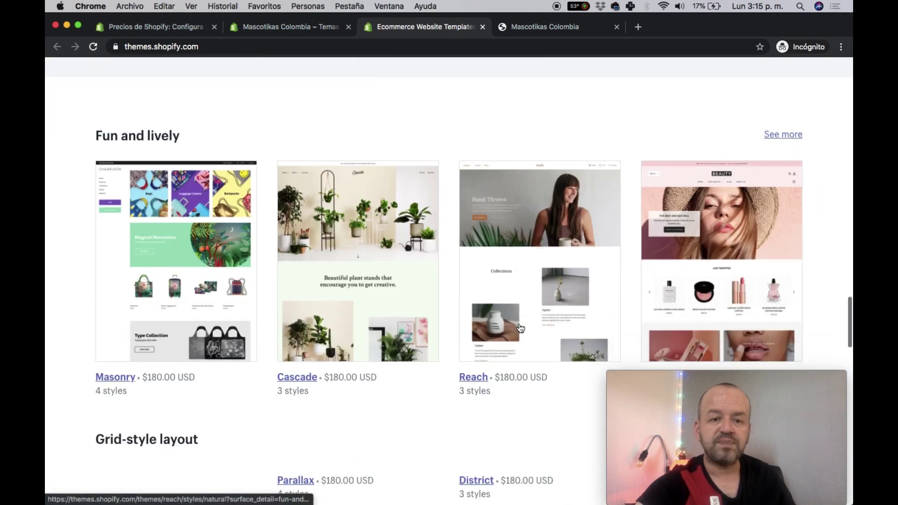
pyautogui.scroll(9, 551, 143)
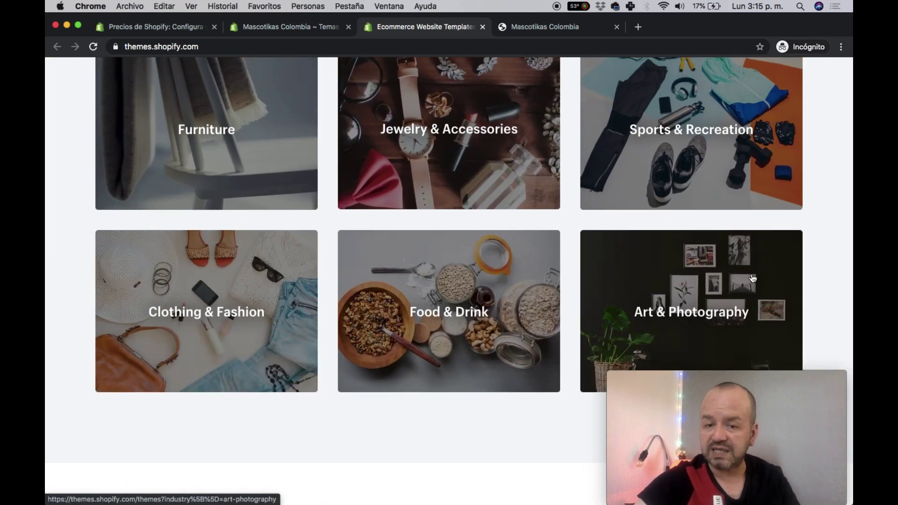
pyautogui.scroll(-10, 753, 275)
pyautogui.scroll(-6, 754, 274)
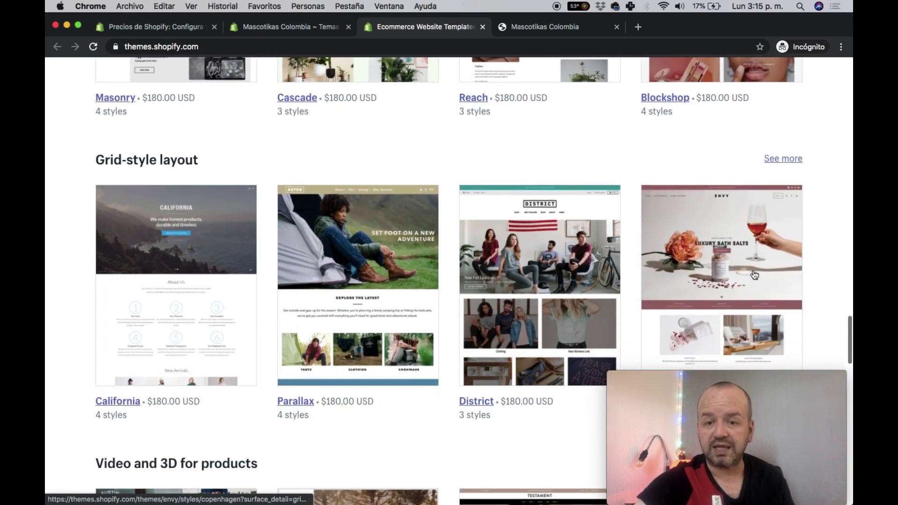
pyautogui.scroll(-10, 612, 255)
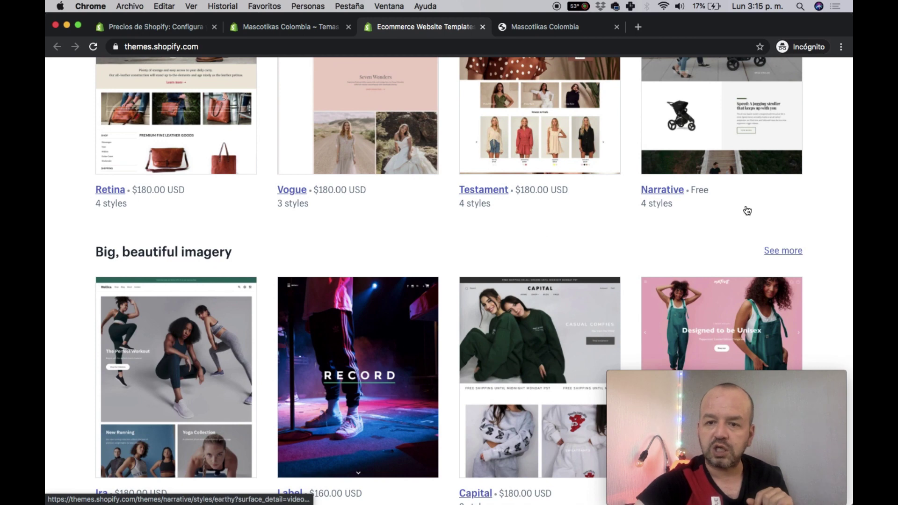
pyautogui.scroll(-11, 748, 210)
pyautogui.scroll(-20, 747, 209)
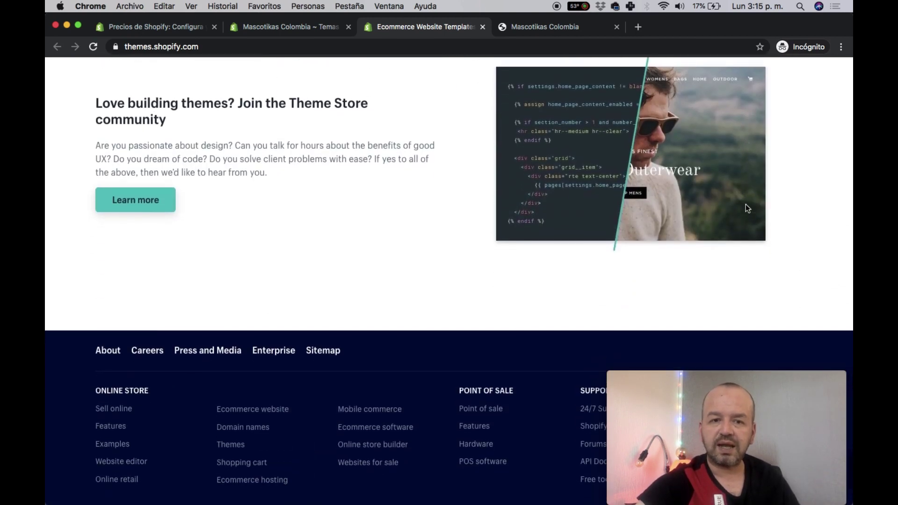
pyautogui.scroll(20, 747, 209)
pyautogui.scroll(15, 466, 95)
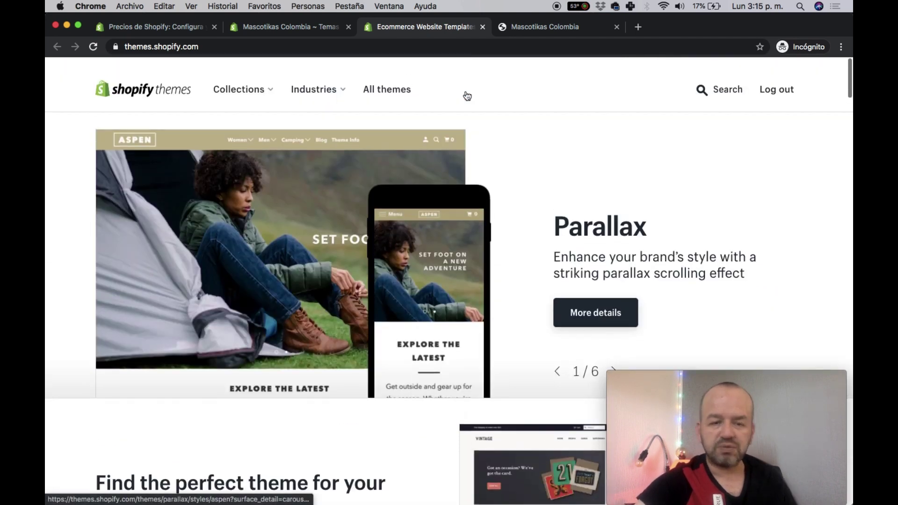
pyautogui.click(274, 27)
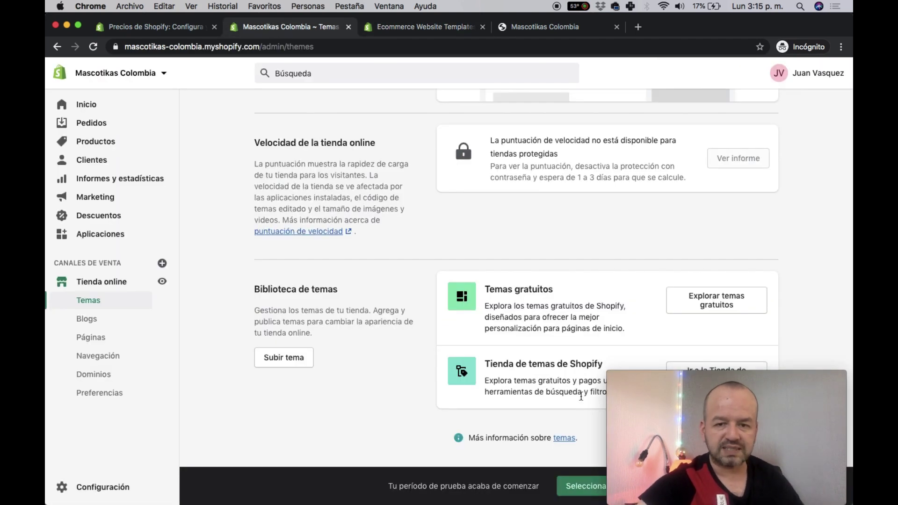
# - Open the free Venture theme's details from Explorar temas gratuitos
pyautogui.click(721, 297)
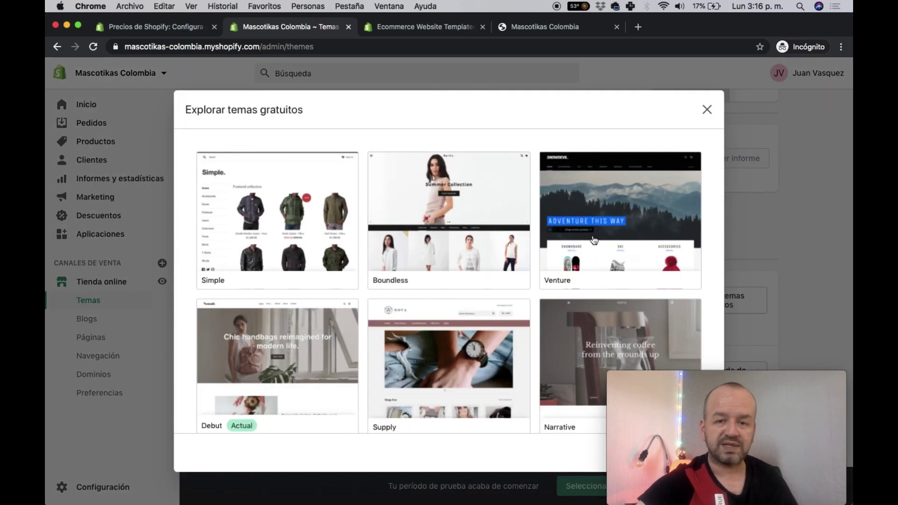
pyautogui.scroll(-5, 540, 290)
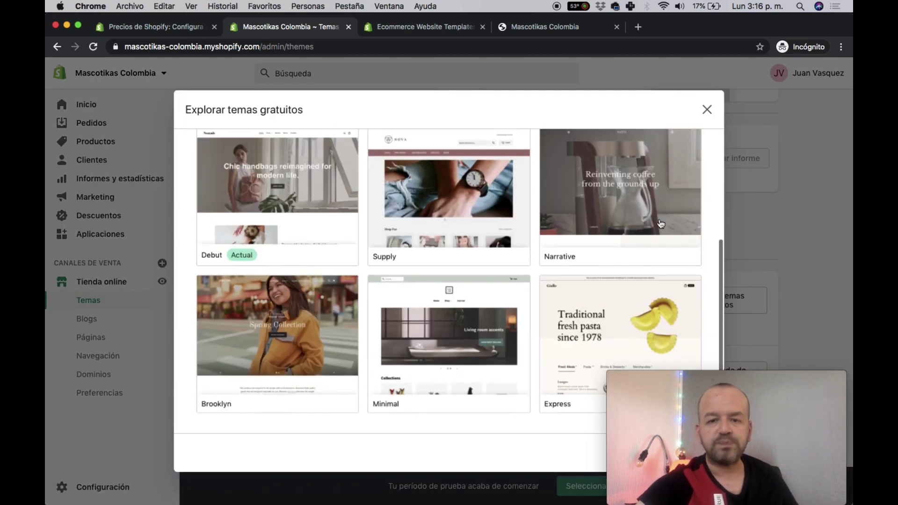
pyautogui.scroll(5, 660, 224)
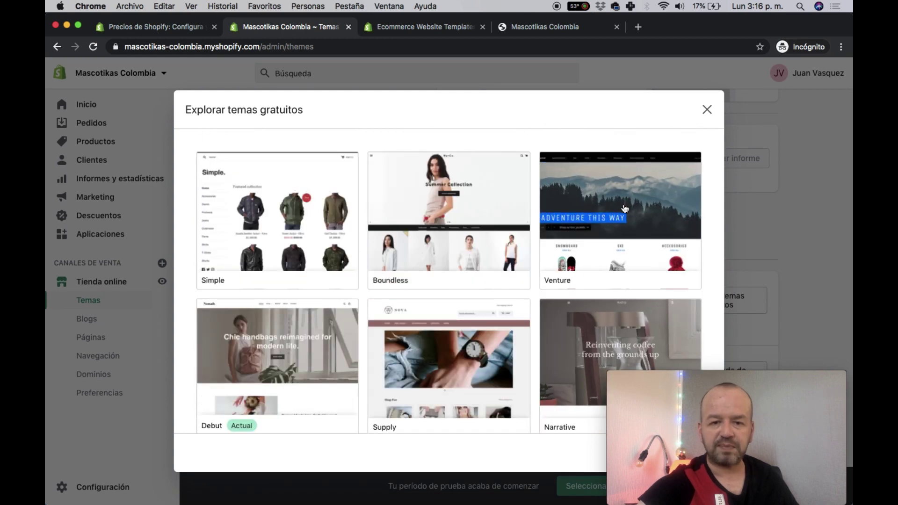
pyautogui.click(622, 206)
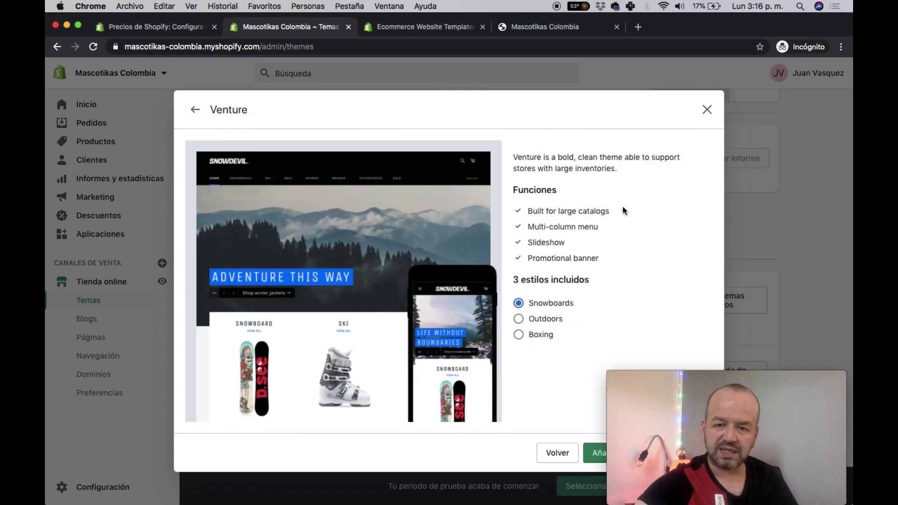
pyautogui.tripleClick(527, 212)
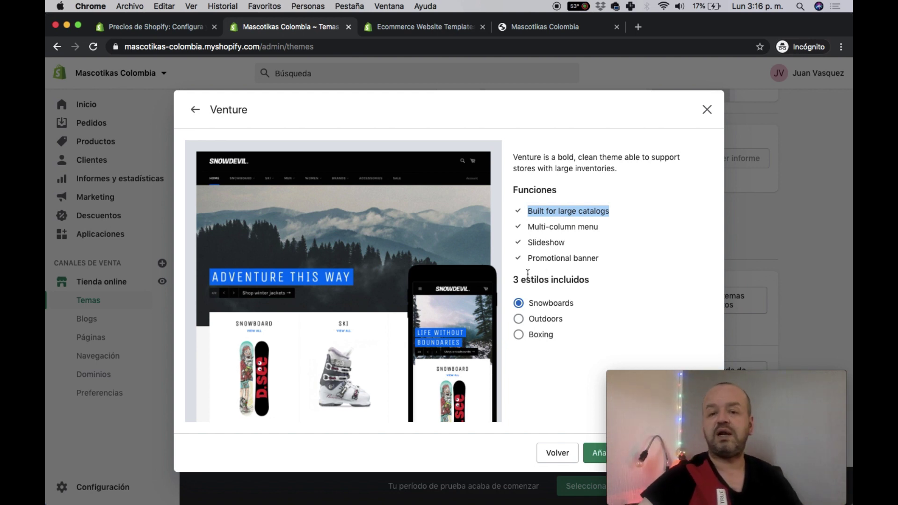
# - Compare Venture's Outdoors and Snowboards styles, pick Boxing, and add it to the library
pyautogui.click(534, 318)
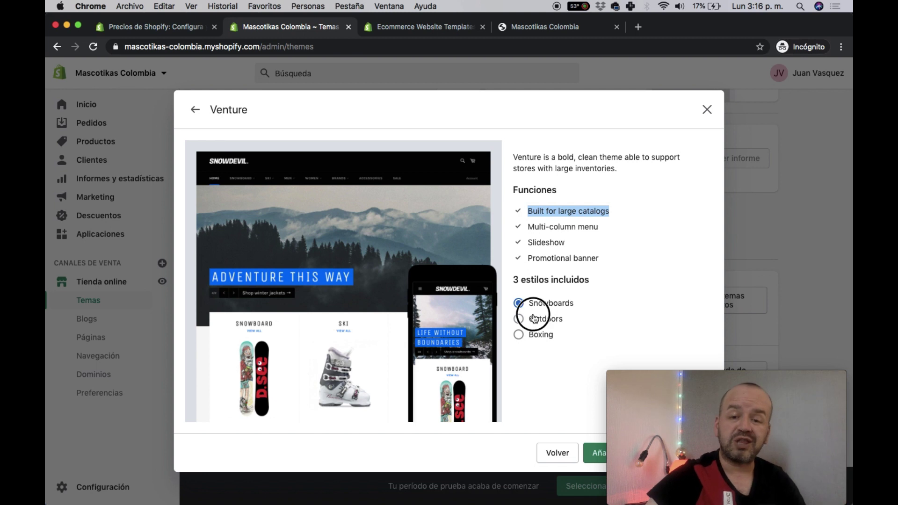
pyautogui.click(531, 304)
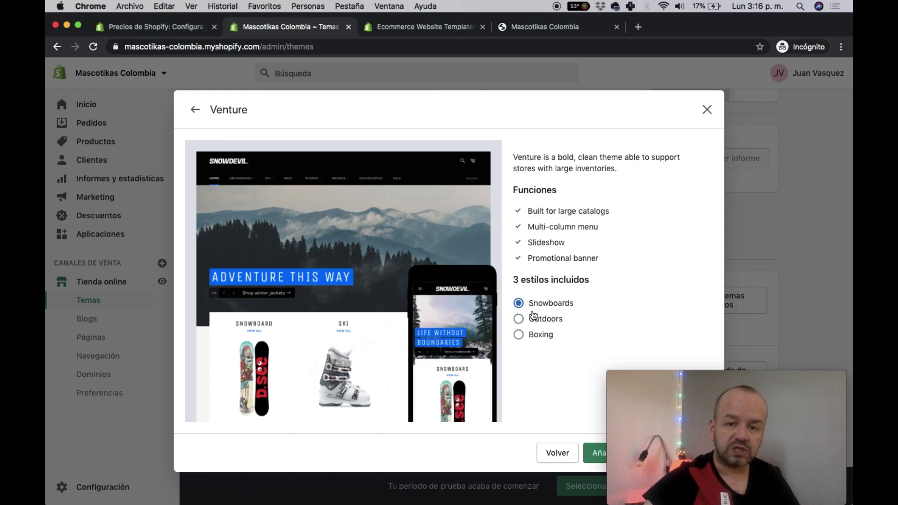
pyautogui.click(534, 320)
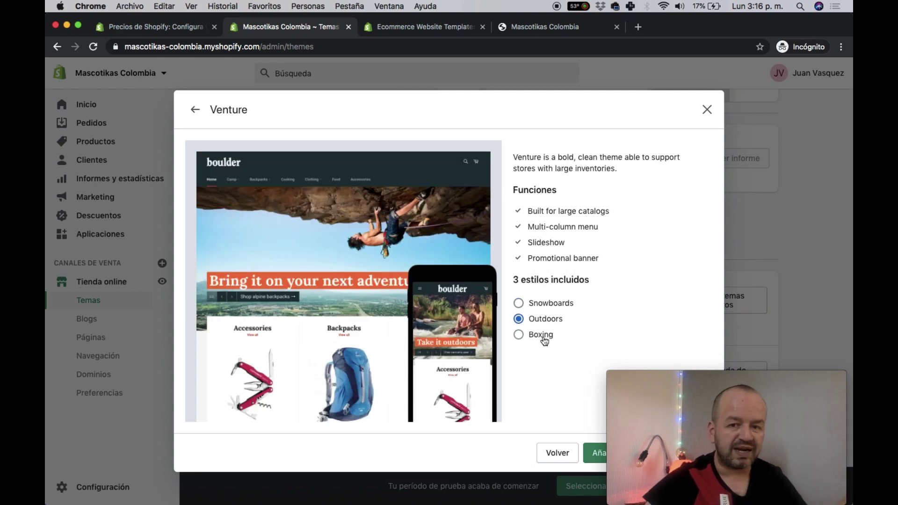
pyautogui.click(542, 337)
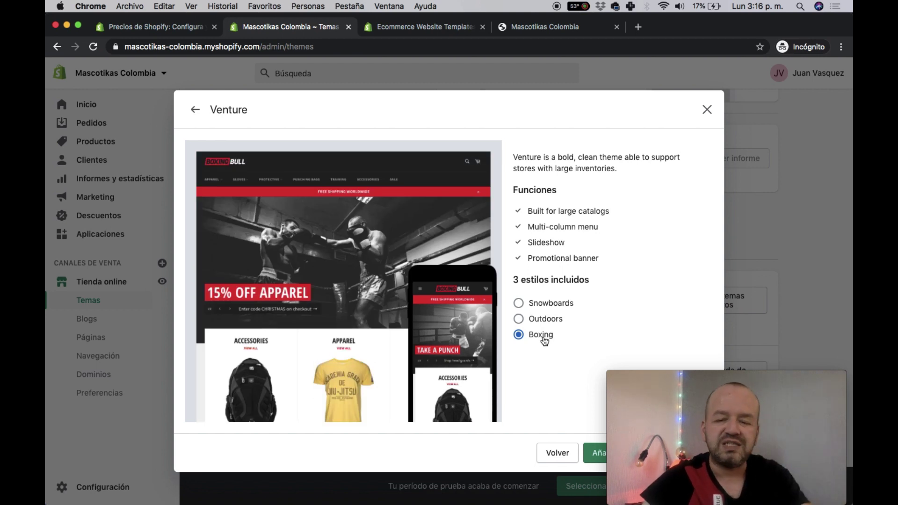
pyautogui.moveTo(778, 377); pyautogui.dragTo(802, 322)
pyautogui.click(618, 453)
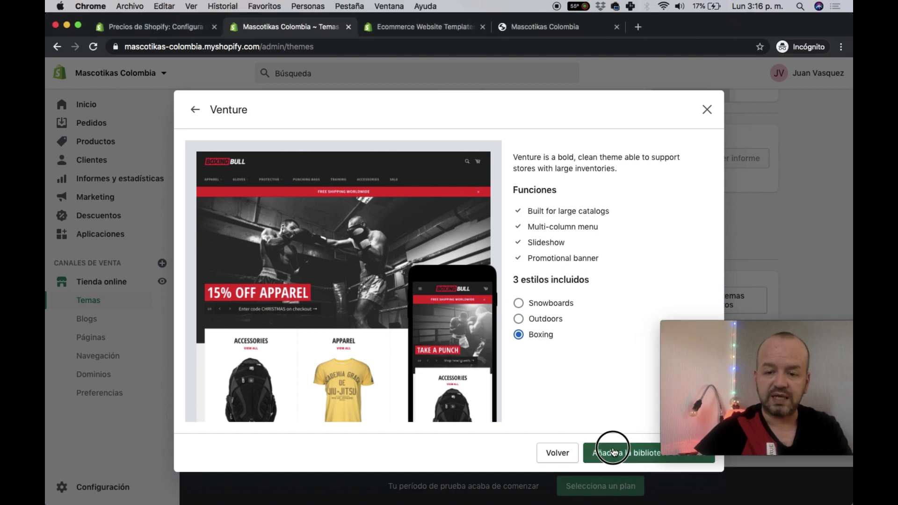
# - Scroll down to the newly added Venture theme in Biblioteca de temas
pyautogui.moveTo(792, 327); pyautogui.dragTo(746, 349)
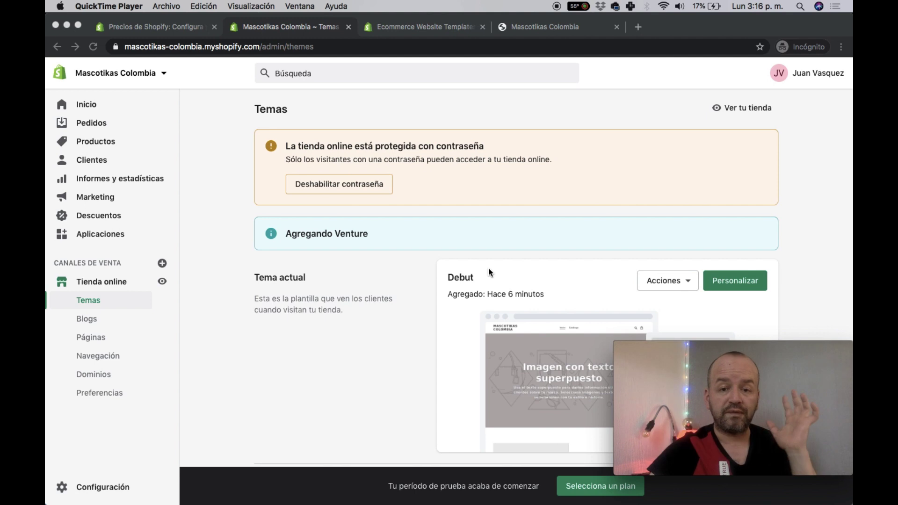
pyautogui.scroll(-3, 487, 268)
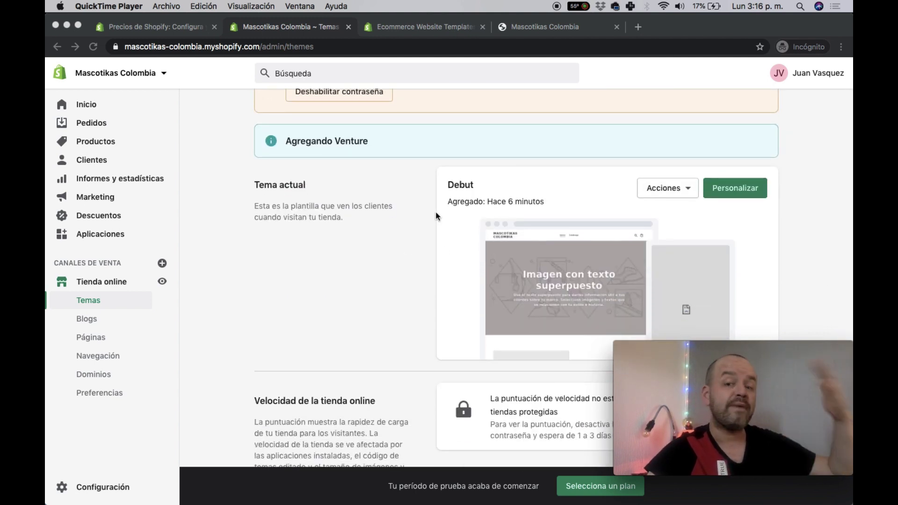
pyautogui.scroll(-8, 436, 216)
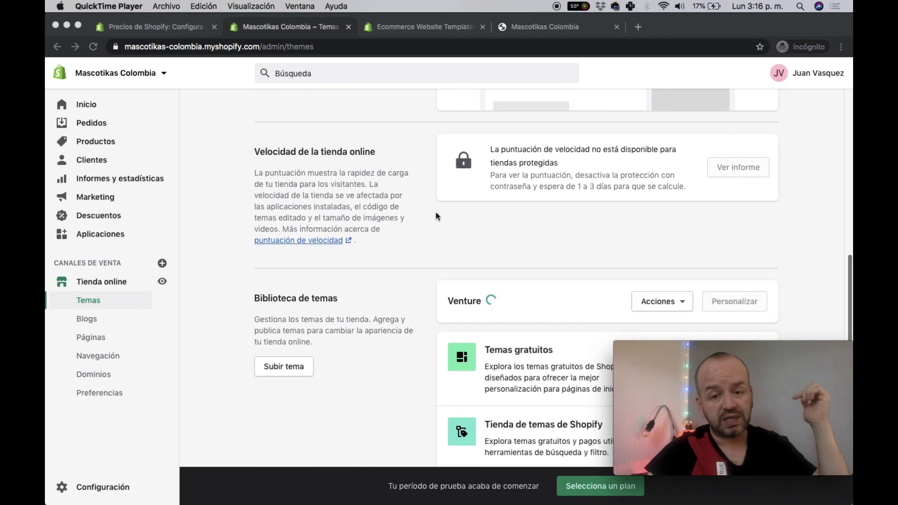
pyautogui.scroll(-1, 436, 216)
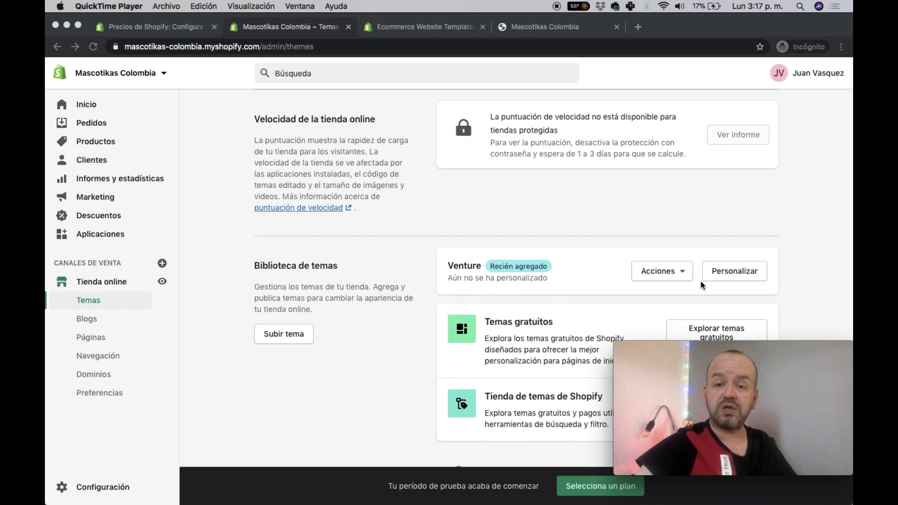
# - Publish Venture over Debut via Acciones > Publicar and view the storefront tab
pyautogui.click(669, 274)
pyautogui.click(670, 275)
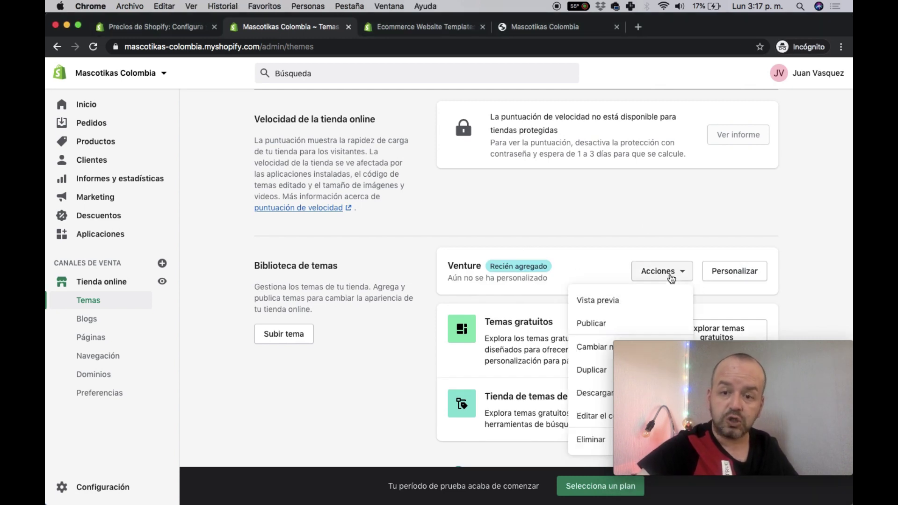
pyautogui.click(602, 323)
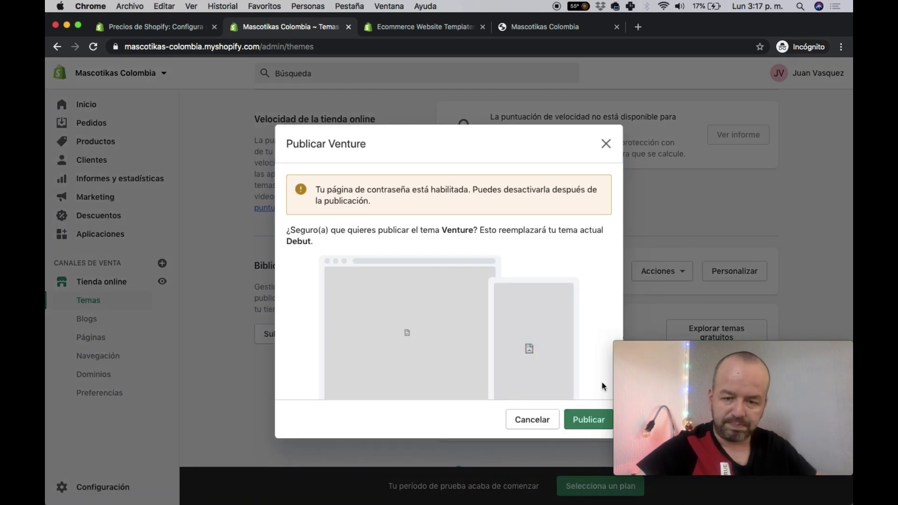
pyautogui.click(590, 419)
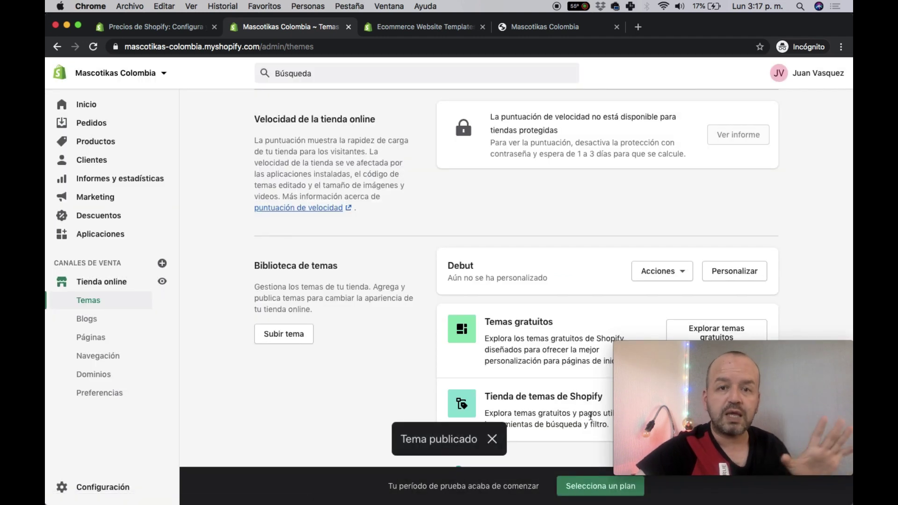
pyautogui.click(533, 30)
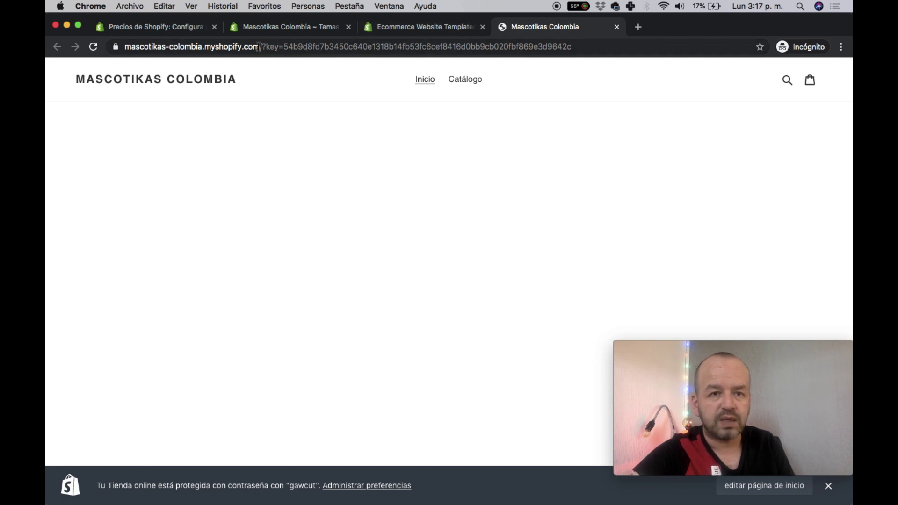
# - Remove the preview key from the storefront address and load the plain store URL
pyautogui.moveTo(259, 47); pyautogui.dragTo(379, 62)
pyautogui.press('BackSpace')
pyautogui.press('Return')
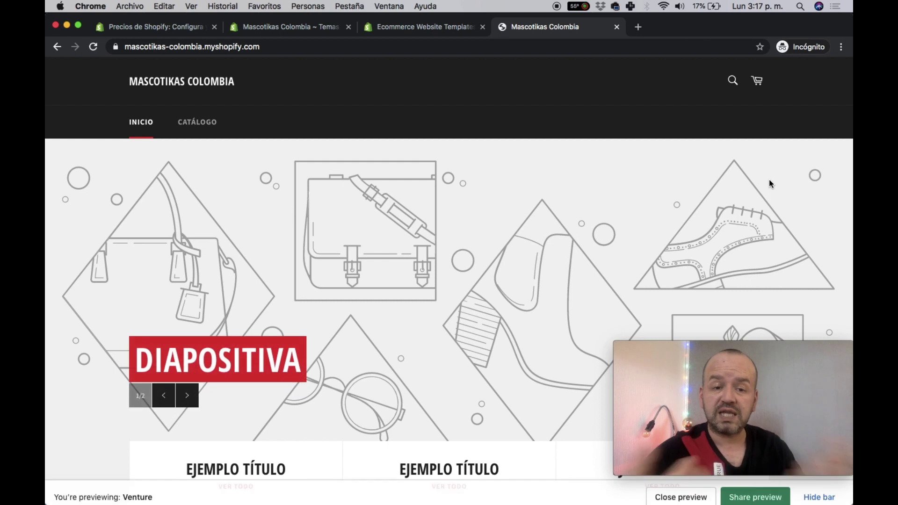
pyautogui.scroll(-10, 734, 285)
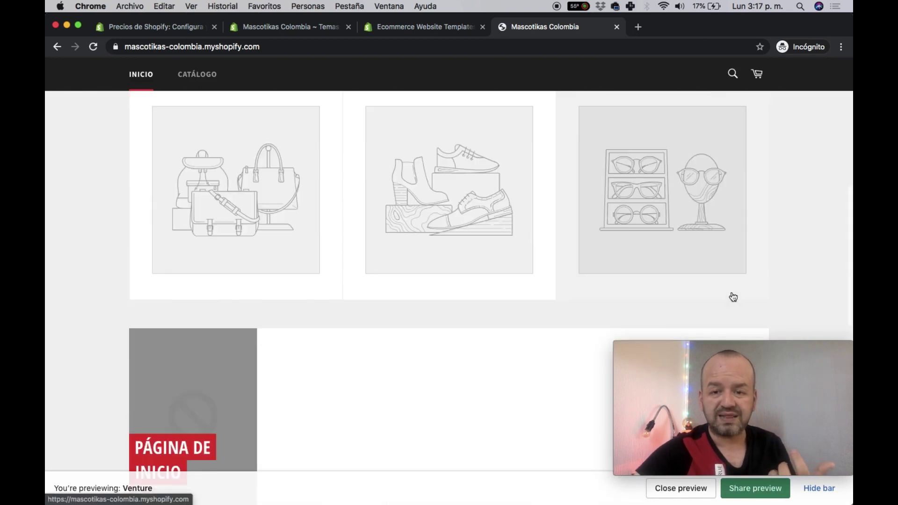
pyautogui.scroll(-5, 732, 296)
pyautogui.scroll(15, 725, 300)
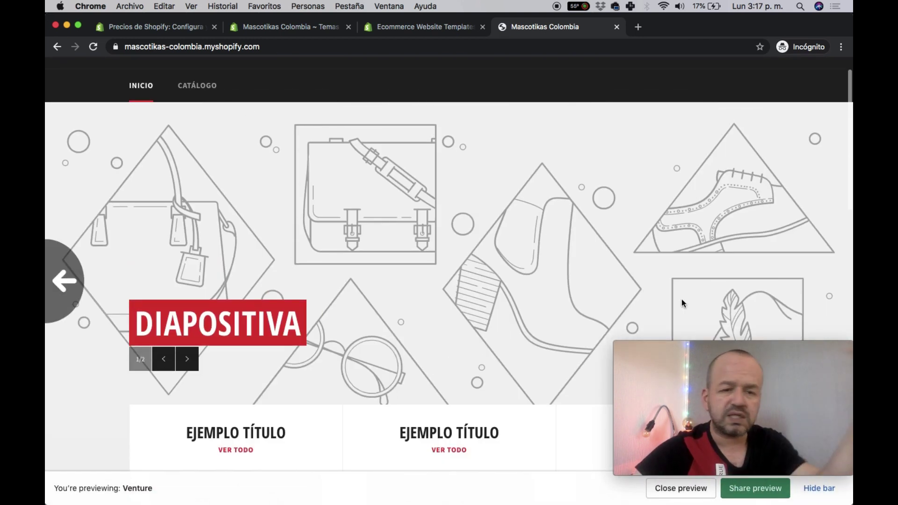
pyautogui.hscroll(-5, 681, 299)
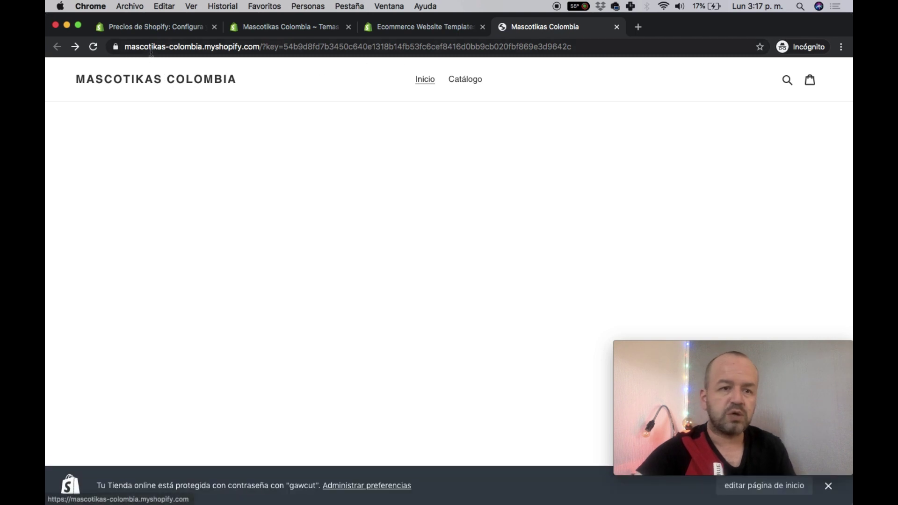
# - Reload the storefront to see Venture's Diapositiva slideshow, then return to the Temas tab
pyautogui.click(93, 46)
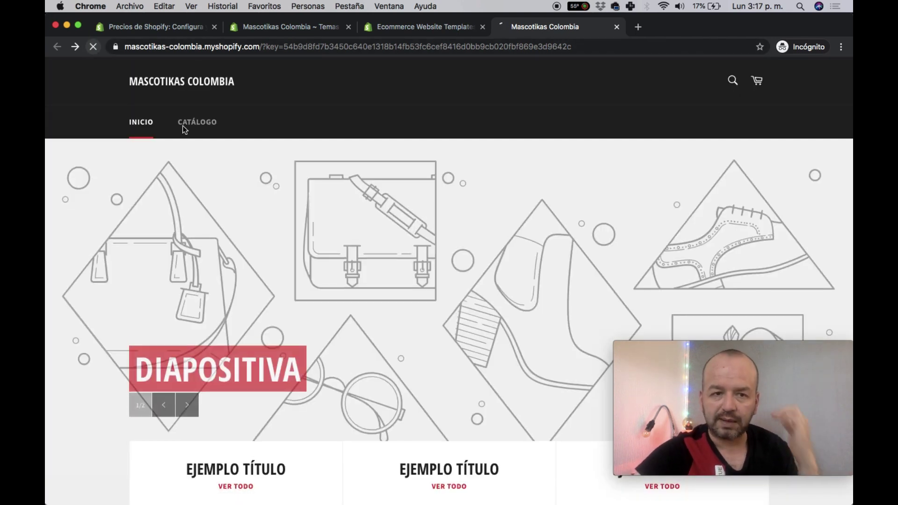
pyautogui.scroll(-5, 336, 267)
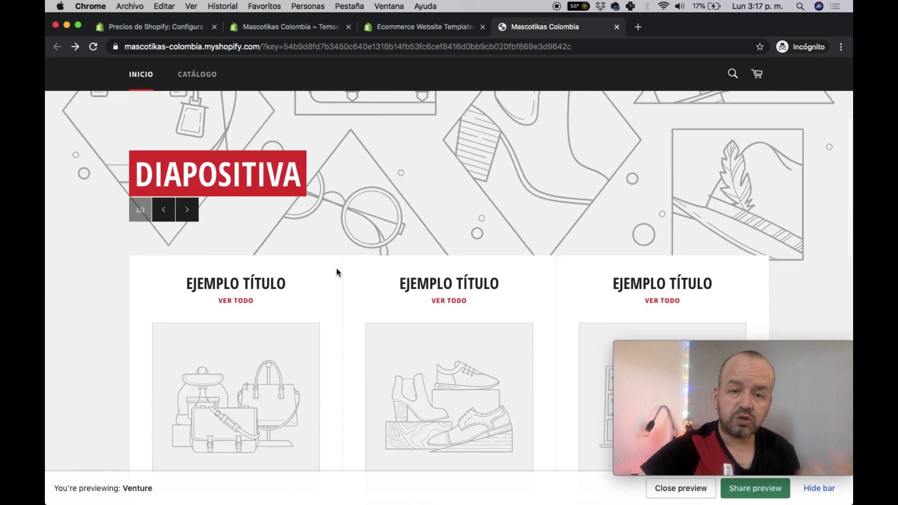
pyautogui.scroll(-4, 336, 267)
pyautogui.scroll(10, 336, 267)
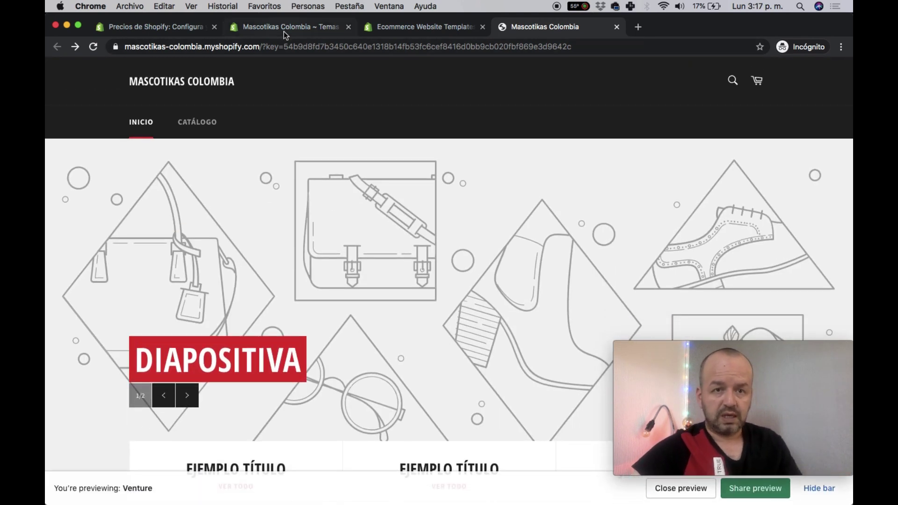
pyautogui.click(283, 32)
pyautogui.scroll(1, 401, 248)
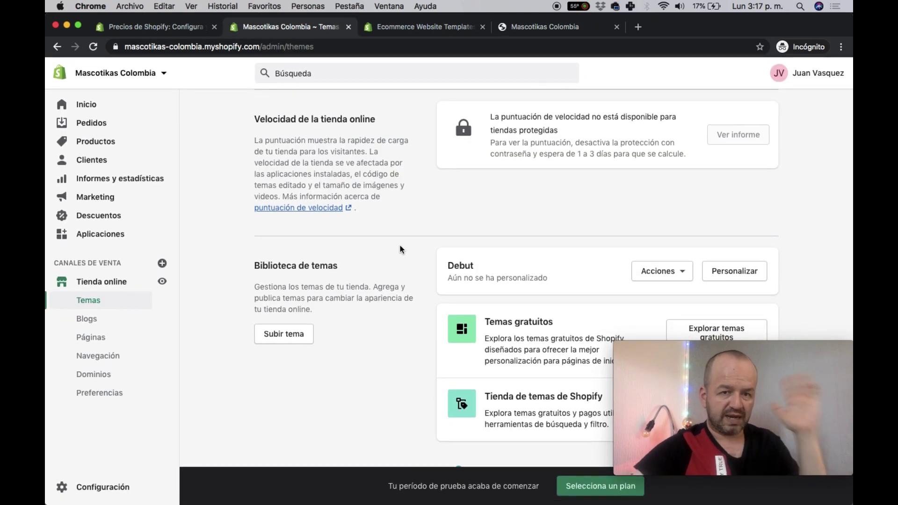
# - Open Venture in the theme editor via Inicio > Personalizar tema, then switch to the preview tab
pyautogui.click(87, 106)
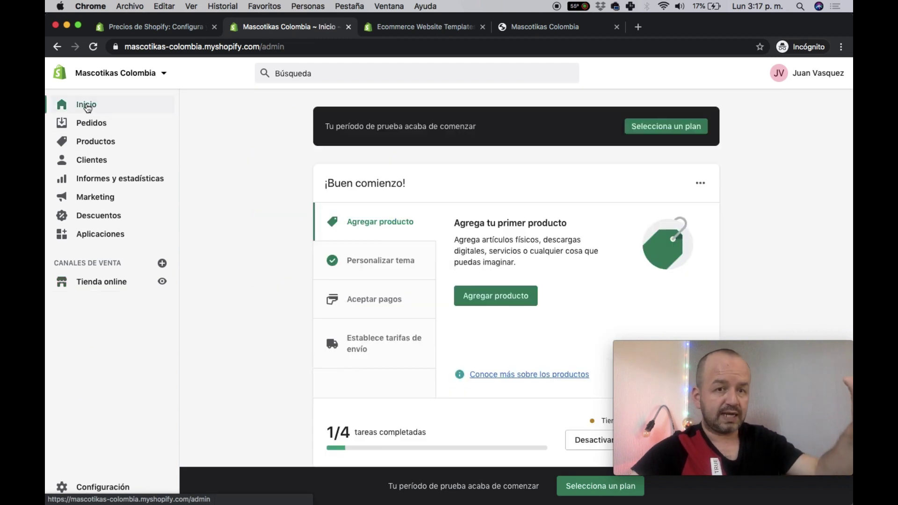
pyautogui.click(394, 259)
pyautogui.click(488, 286)
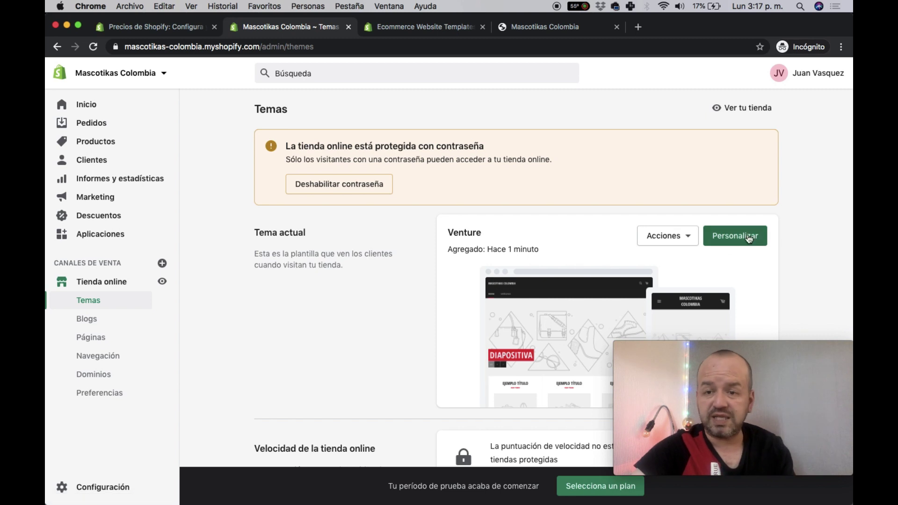
pyautogui.scroll(-2, 692, 266)
pyautogui.scroll(-1, 692, 253)
pyautogui.click(747, 160)
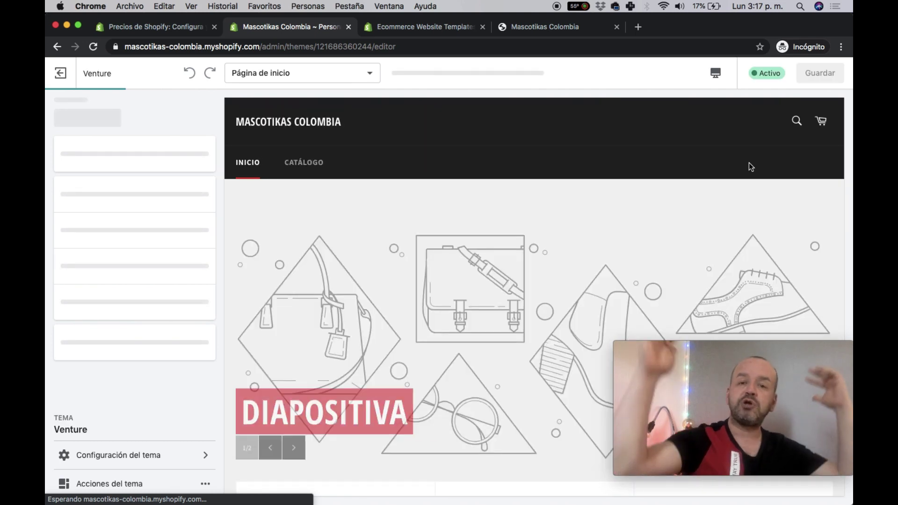
pyautogui.click(567, 29)
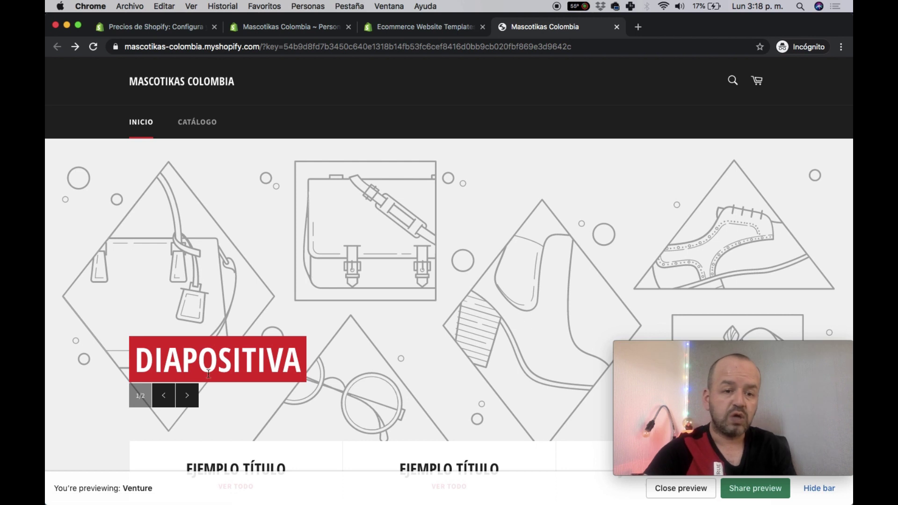
# - Cycle the slideshow between both slides, scroll to the footer and back, then return to the editor
pyautogui.click(187, 395)
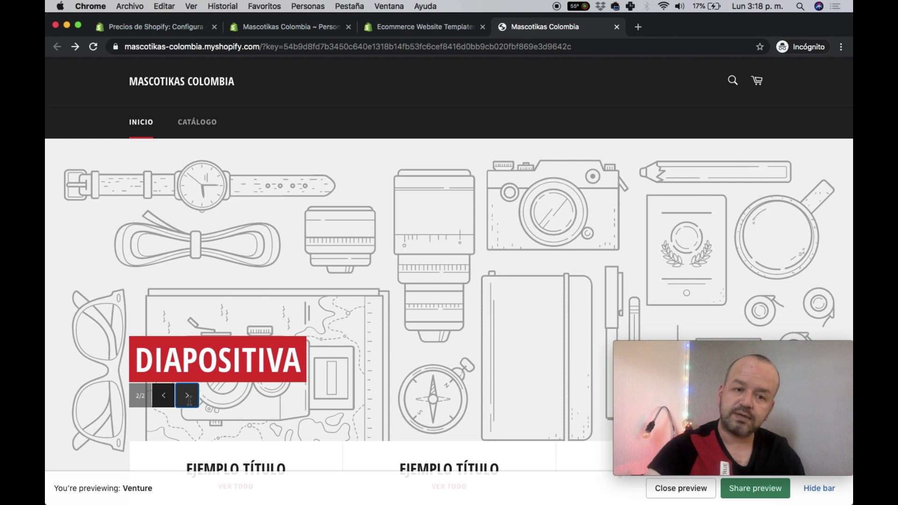
pyautogui.click(187, 396)
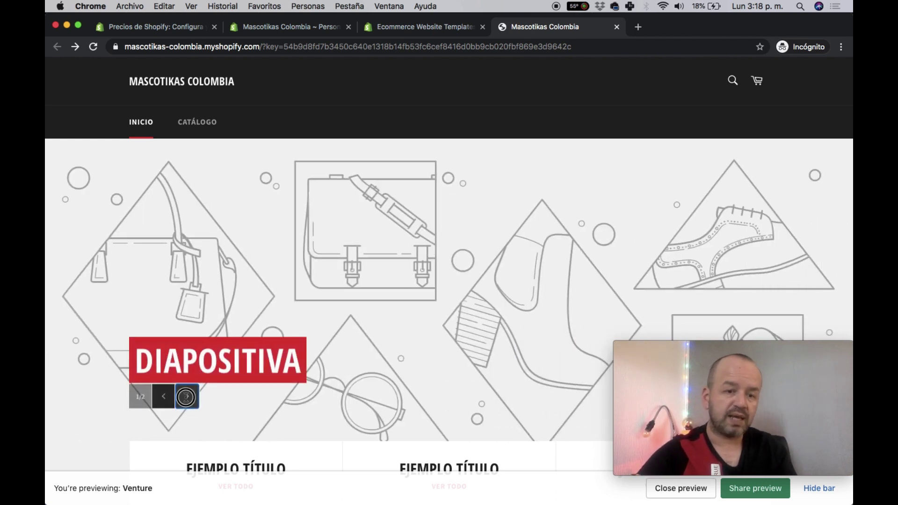
pyautogui.click(186, 396)
pyautogui.click(187, 396)
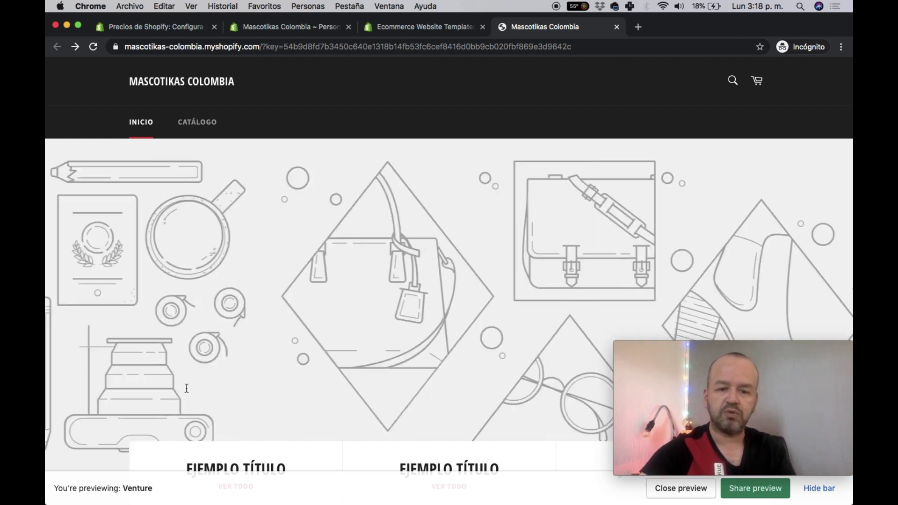
pyautogui.scroll(-7, 327, 360)
pyautogui.scroll(-10, 327, 358)
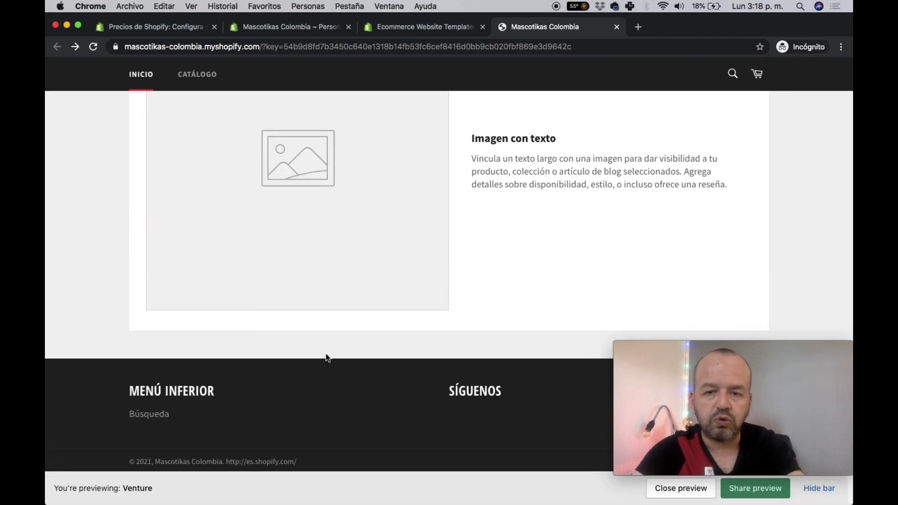
pyautogui.scroll(15, 326, 358)
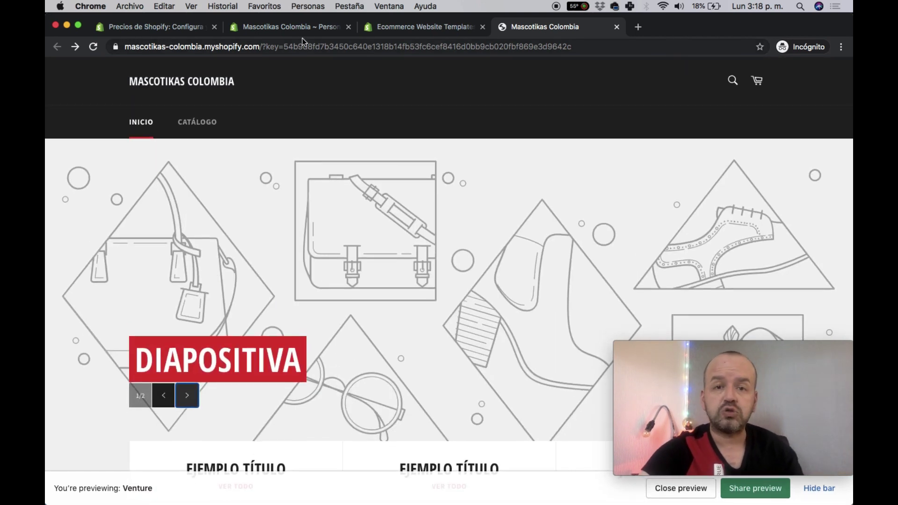
pyautogui.click(288, 28)
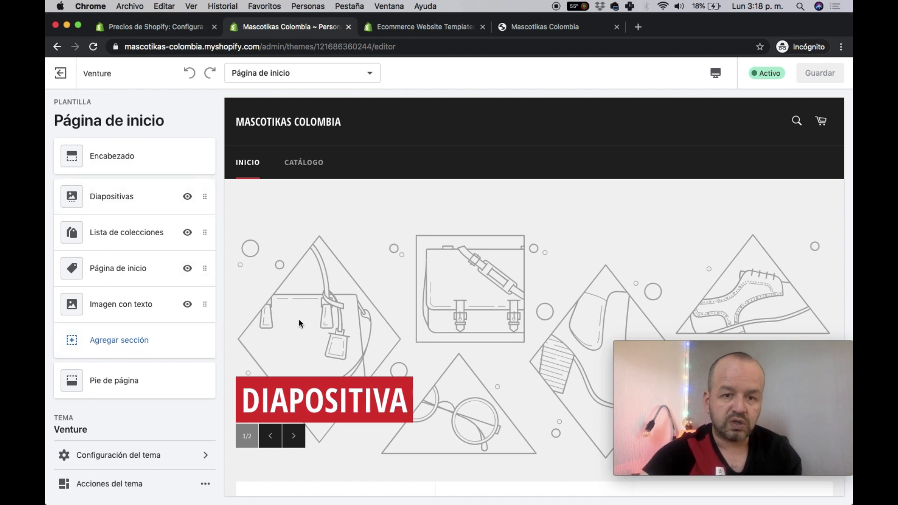
# - Drag the Diapositivas section below Lista de colecciones in the home template
pyautogui.scroll(-3, 300, 322)
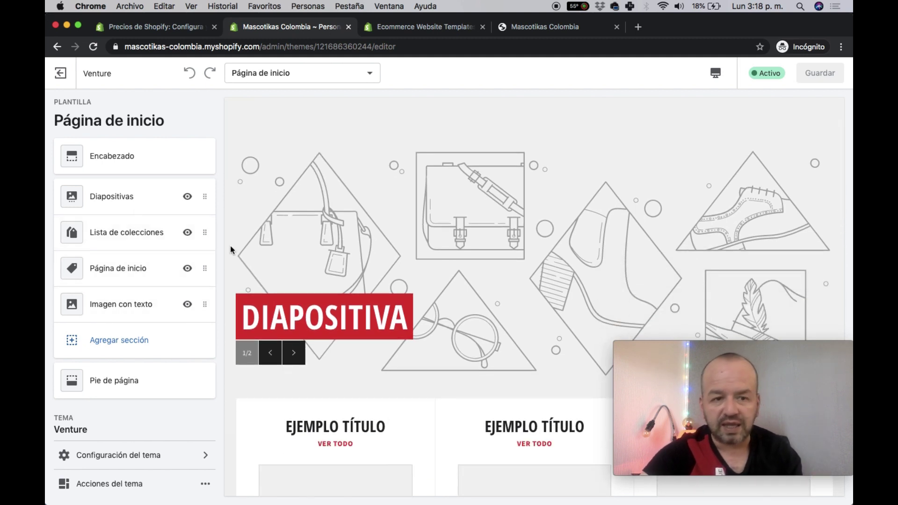
pyautogui.scroll(3, 434, 220)
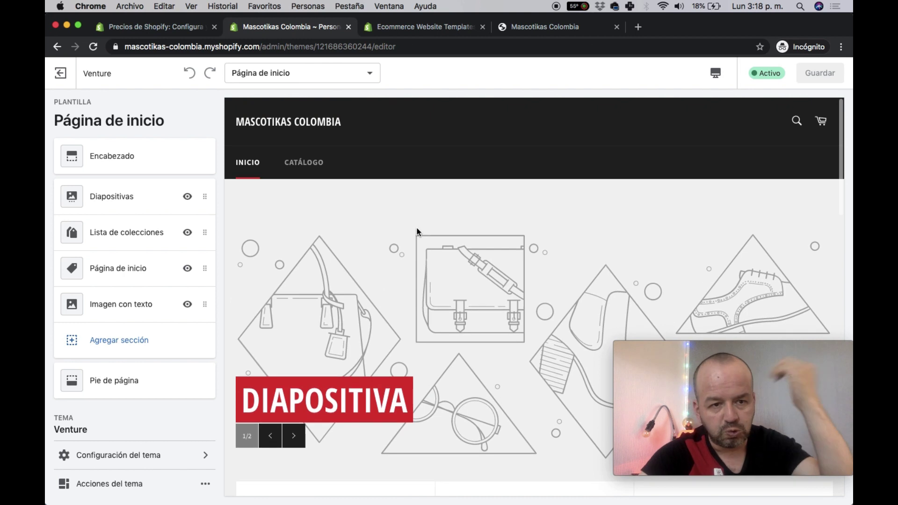
pyautogui.moveTo(209, 194); pyautogui.dragTo(194, 292)
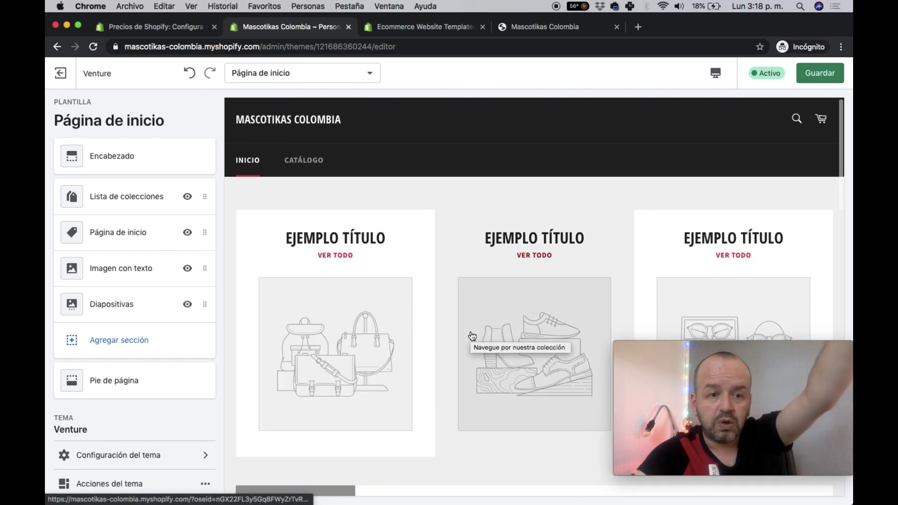
pyautogui.moveTo(205, 305); pyautogui.dragTo(203, 229)
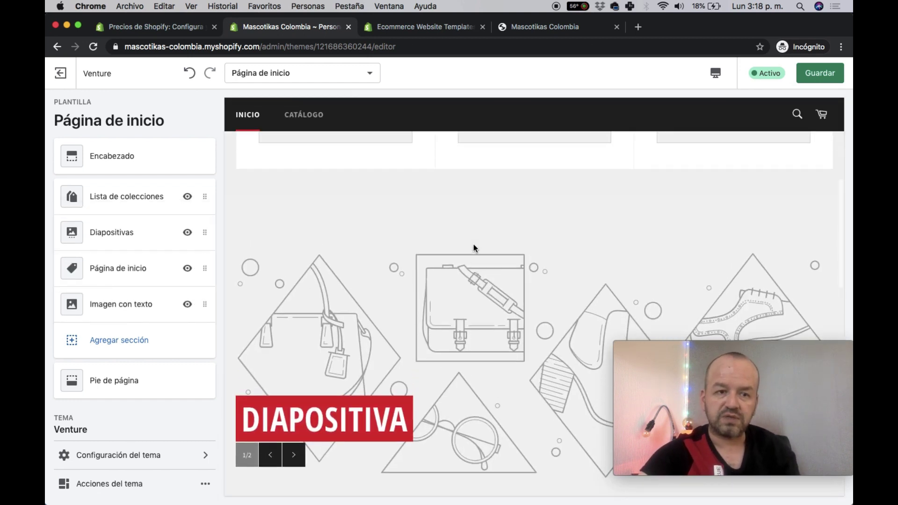
# - Hide the Página de inicio section and then make it visible again
pyautogui.click(188, 270)
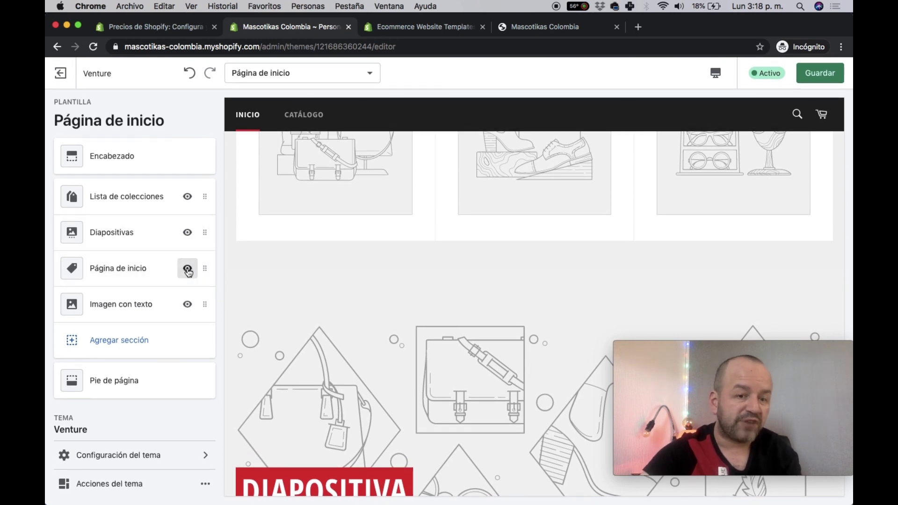
pyautogui.click(188, 270)
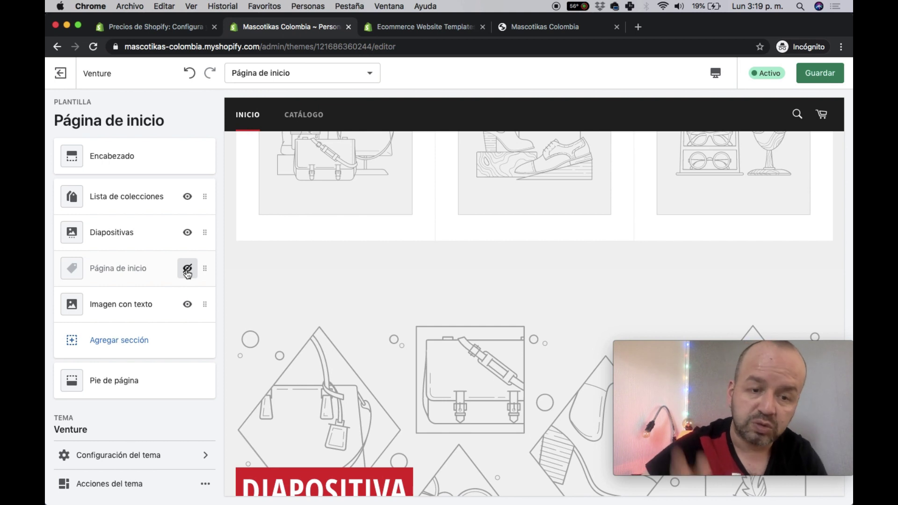
pyautogui.click(187, 271)
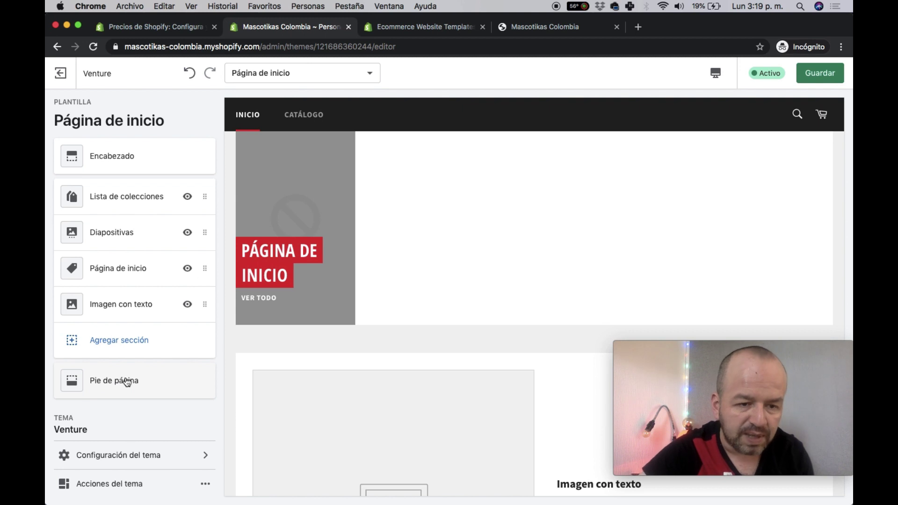
# - Set the theme's page background colour to a pale green in the Colores settings
pyautogui.click(144, 453)
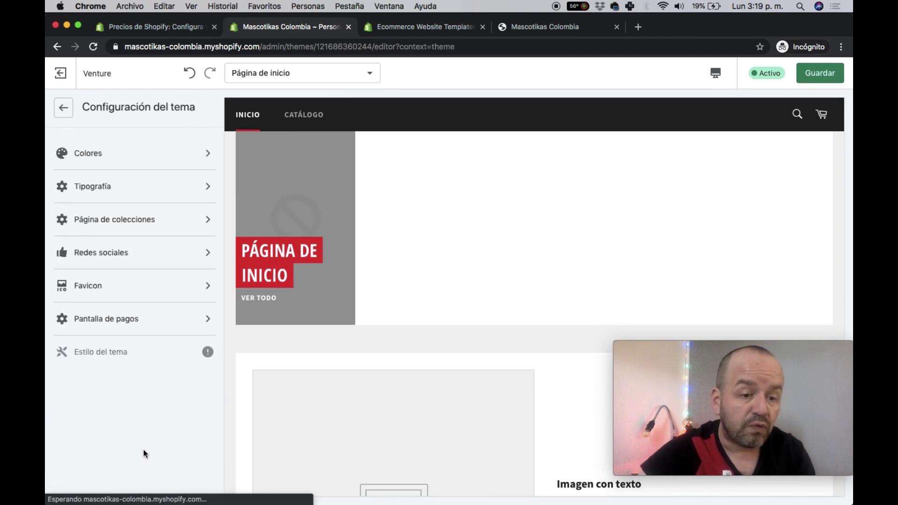
pyautogui.click(84, 155)
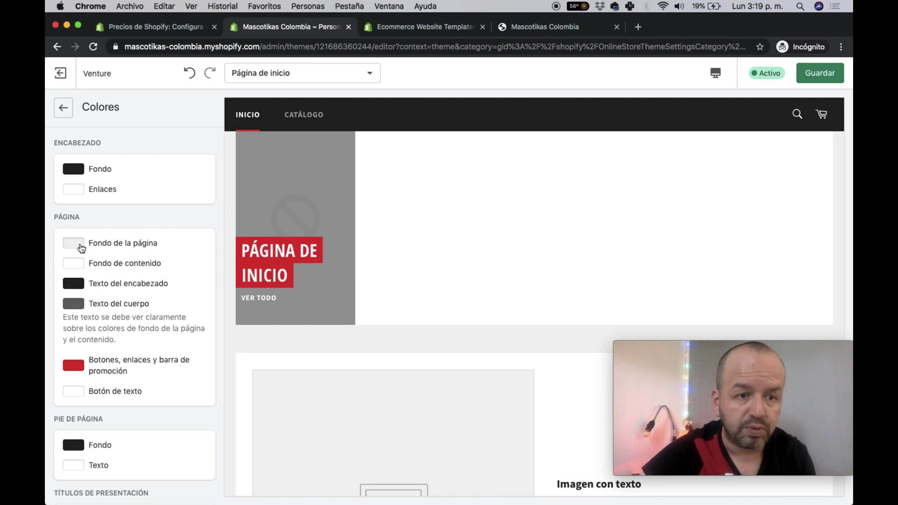
pyautogui.click(78, 247)
pyautogui.moveTo(166, 273); pyautogui.dragTo(167, 279)
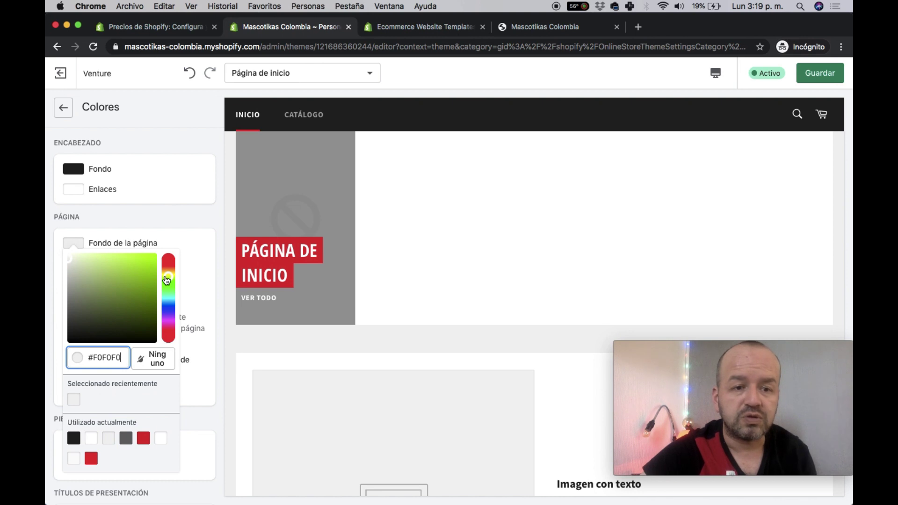
pyautogui.click(141, 268)
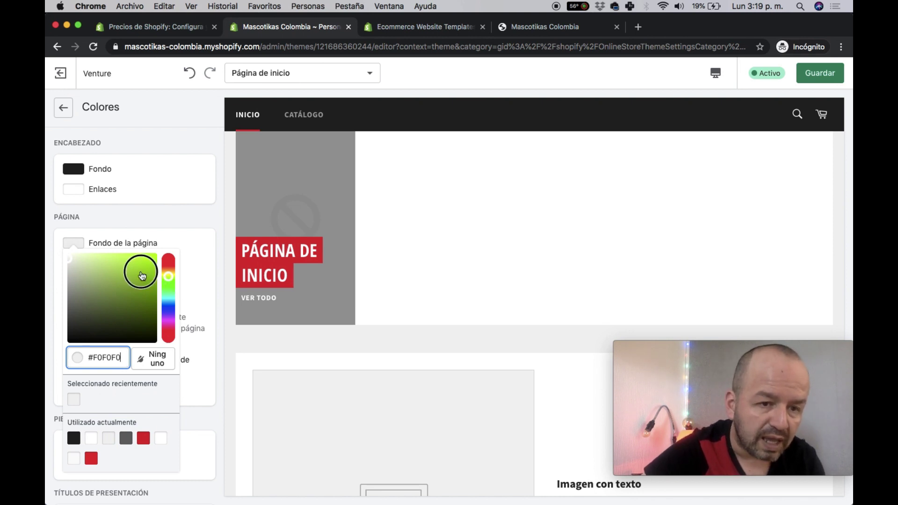
pyautogui.moveTo(140, 267); pyautogui.dragTo(100, 266)
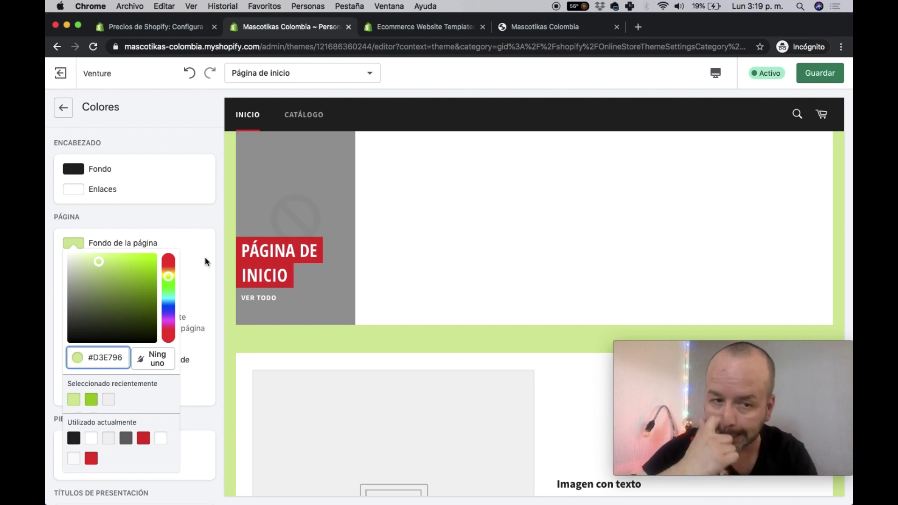
pyautogui.click(56, 303)
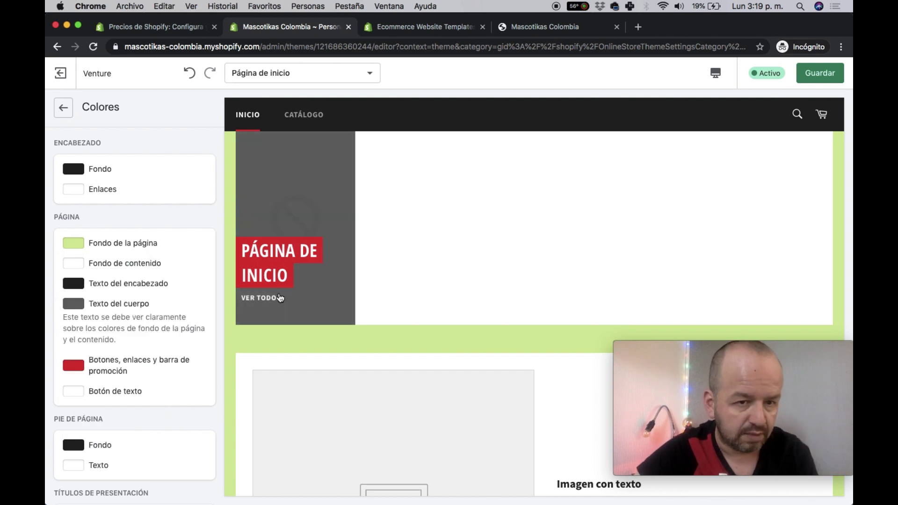
# - Make the footer background red #D10101 and save the theme
pyautogui.scroll(-2, 131, 262)
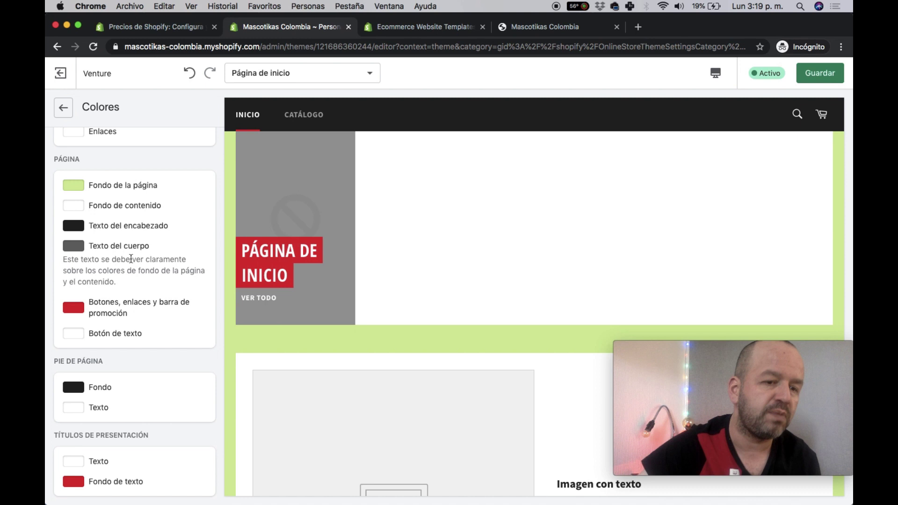
pyautogui.scroll(1, 131, 262)
pyautogui.scroll(1, 131, 262)
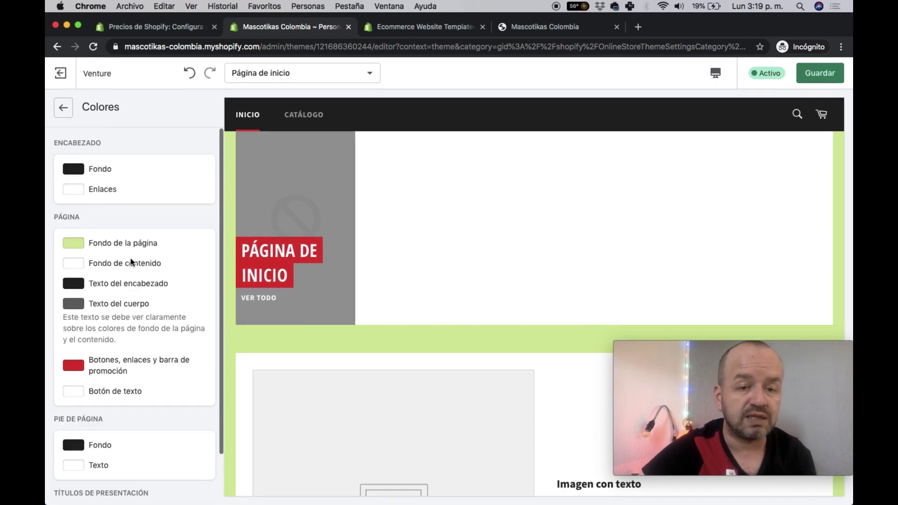
pyautogui.scroll(-6, 504, 303)
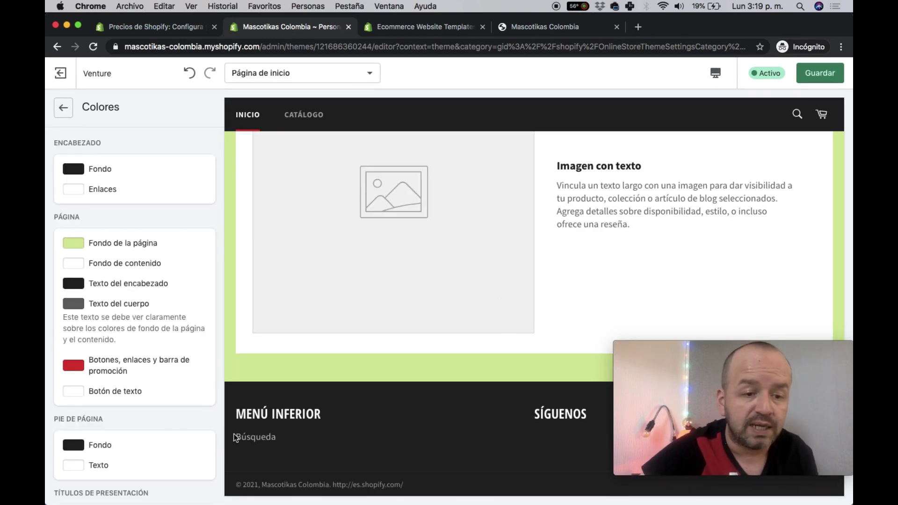
pyautogui.scroll(-2, 163, 443)
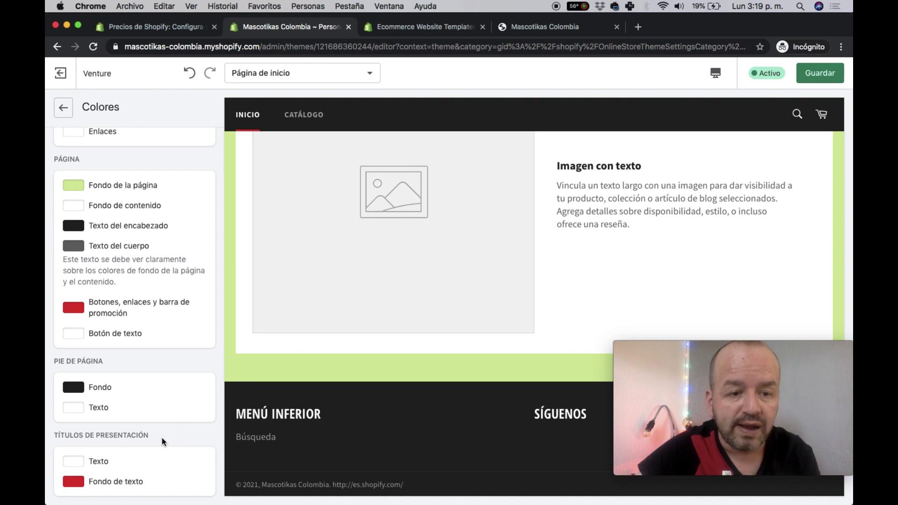
pyautogui.click(74, 387)
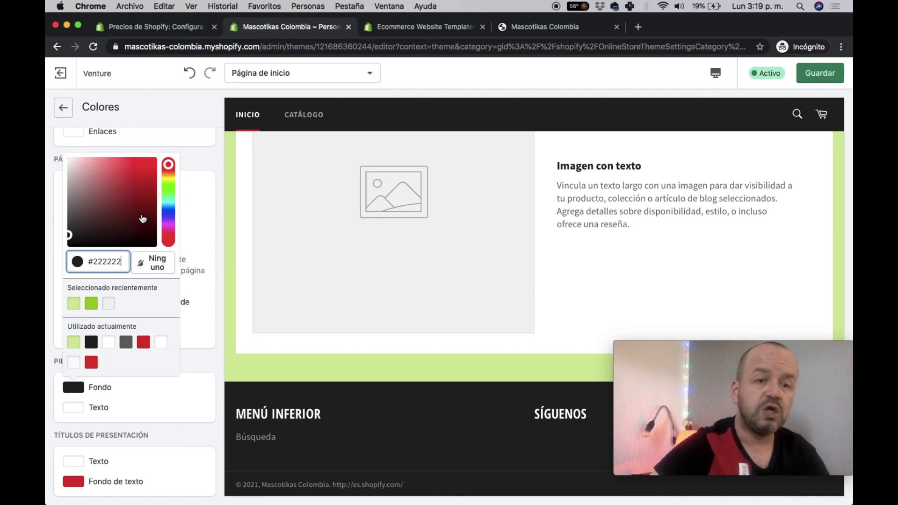
pyautogui.click(157, 176)
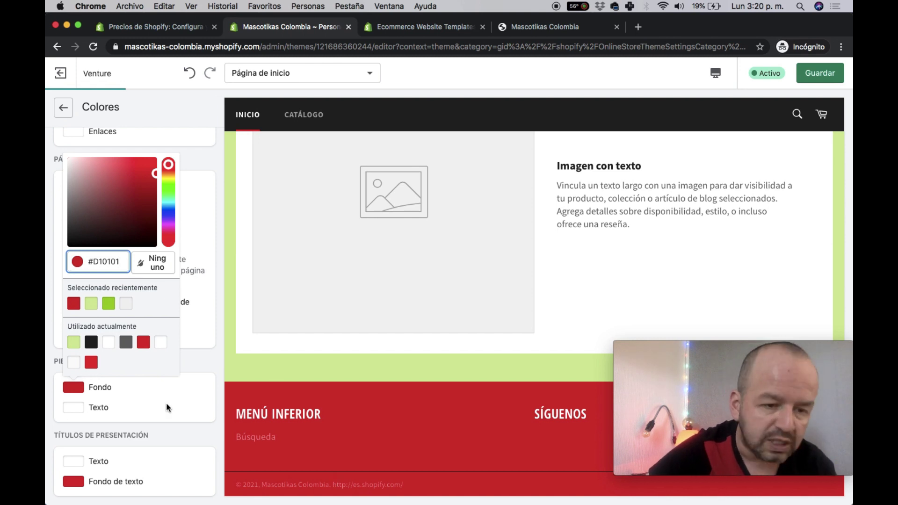
pyautogui.scroll(3, 167, 405)
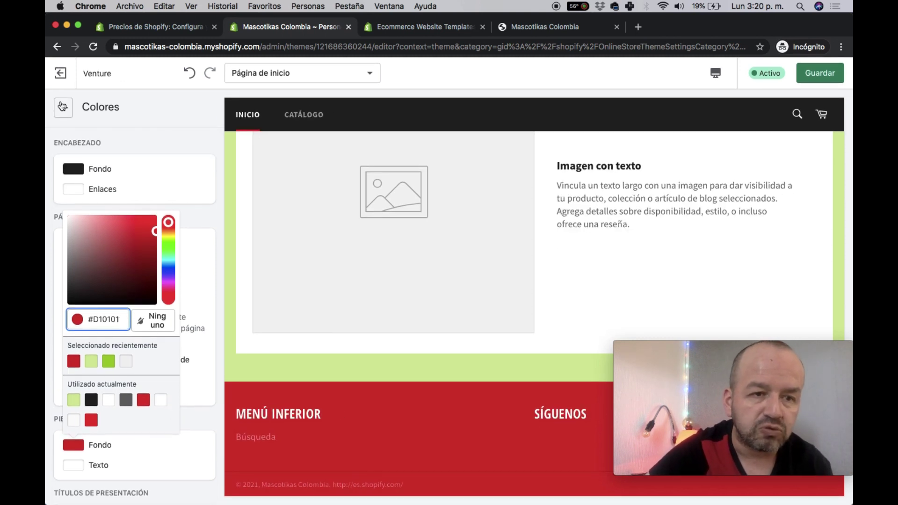
pyautogui.click(61, 105)
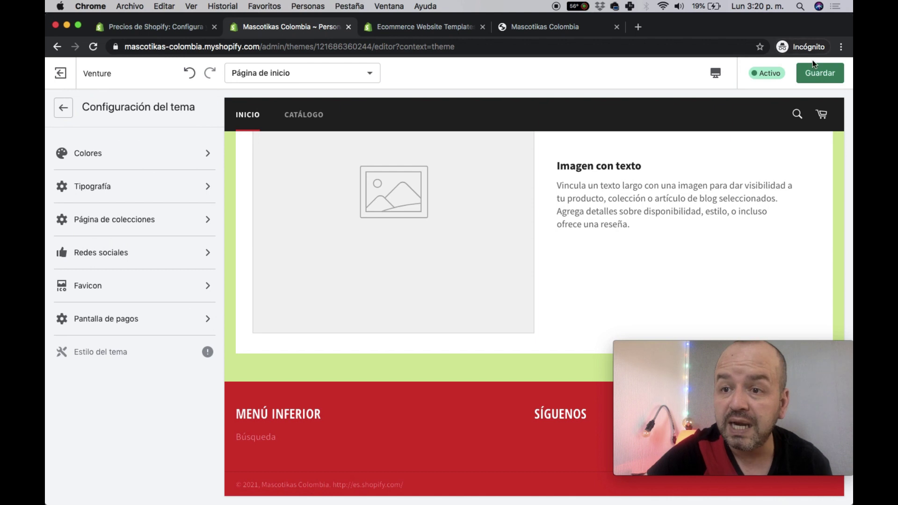
pyautogui.click(819, 72)
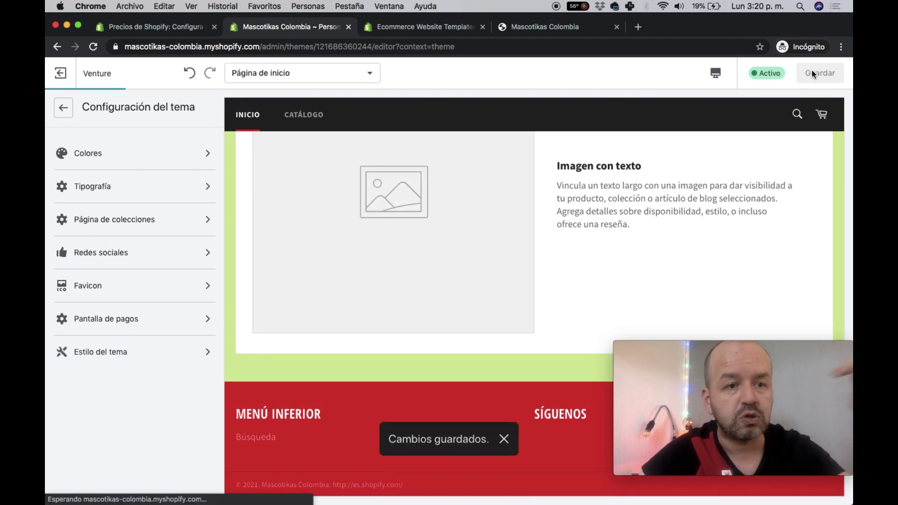
pyautogui.click(140, 196)
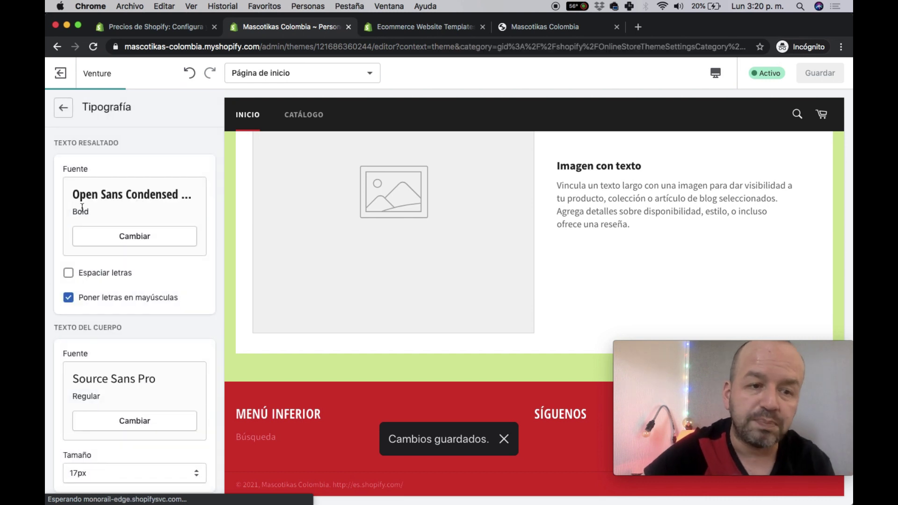
pyautogui.click(133, 239)
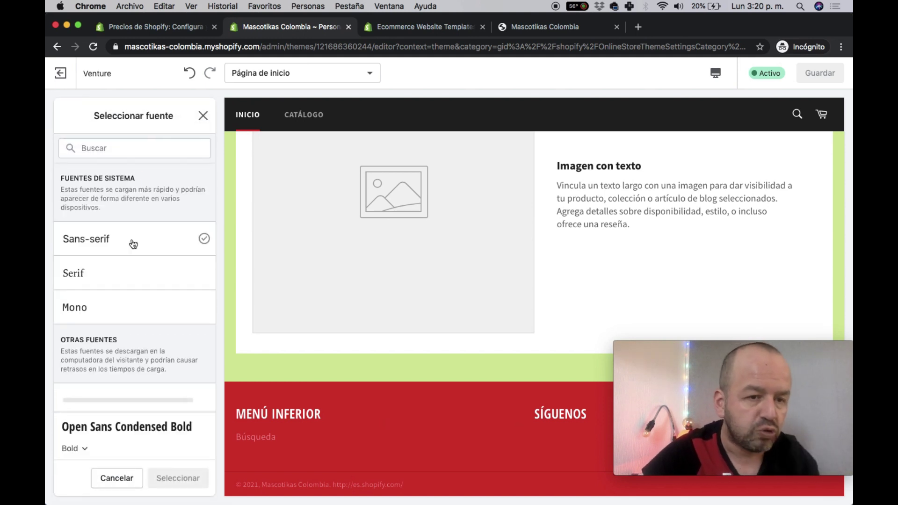
pyautogui.scroll(-1, 109, 332)
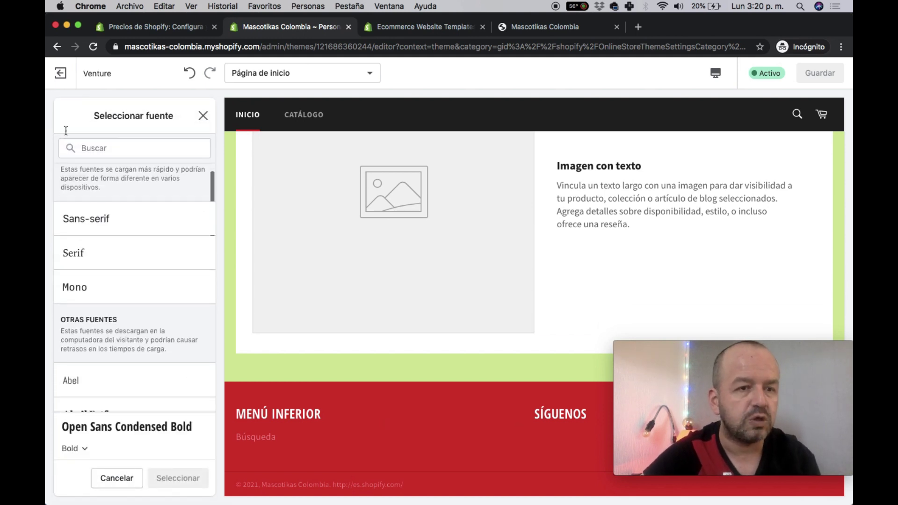
pyautogui.click(202, 116)
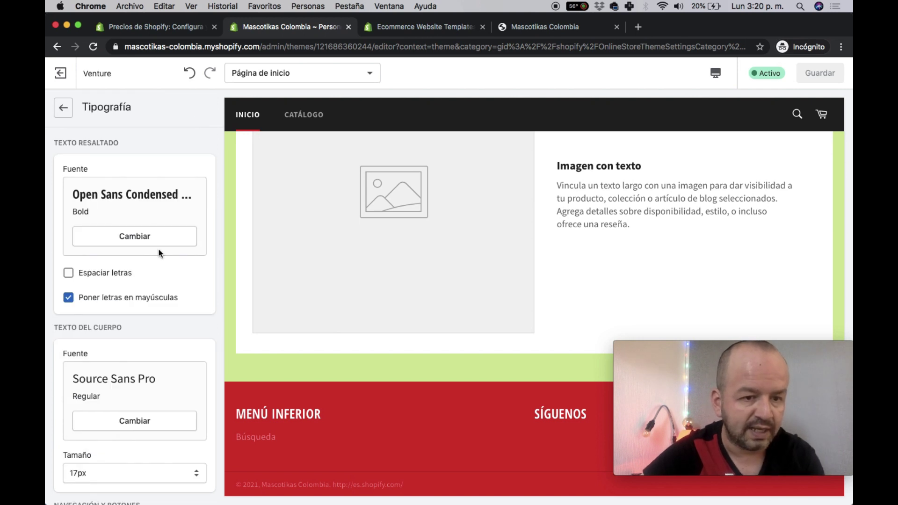
pyautogui.scroll(-3, 140, 233)
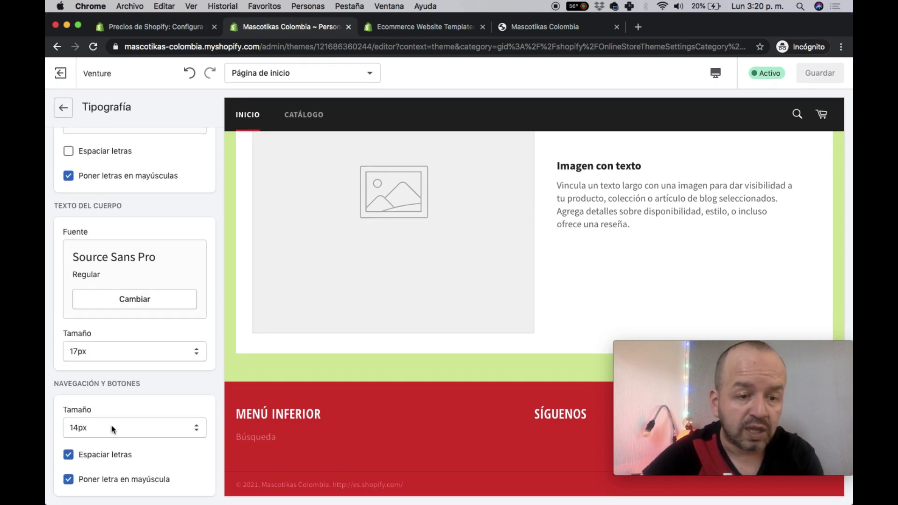
pyautogui.click(63, 108)
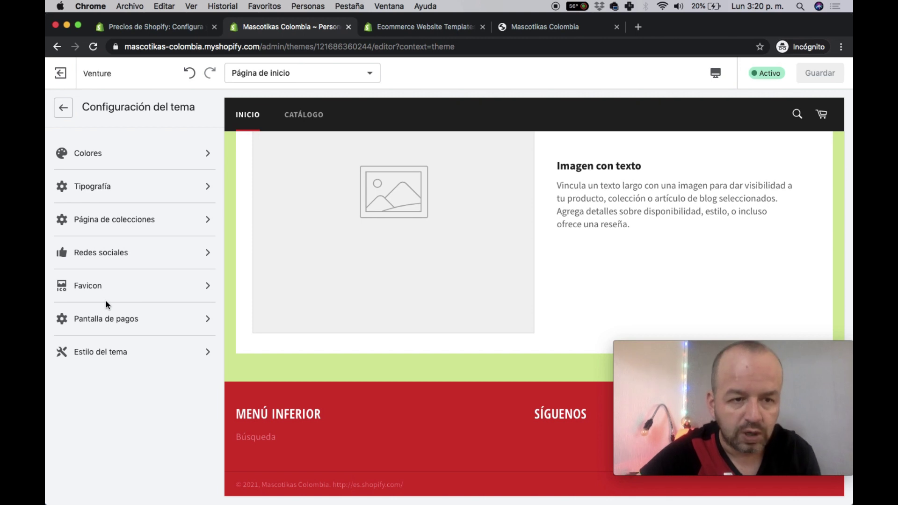
# - Set the Facebook social link to the soluwebmkt page address
pyautogui.click(143, 260)
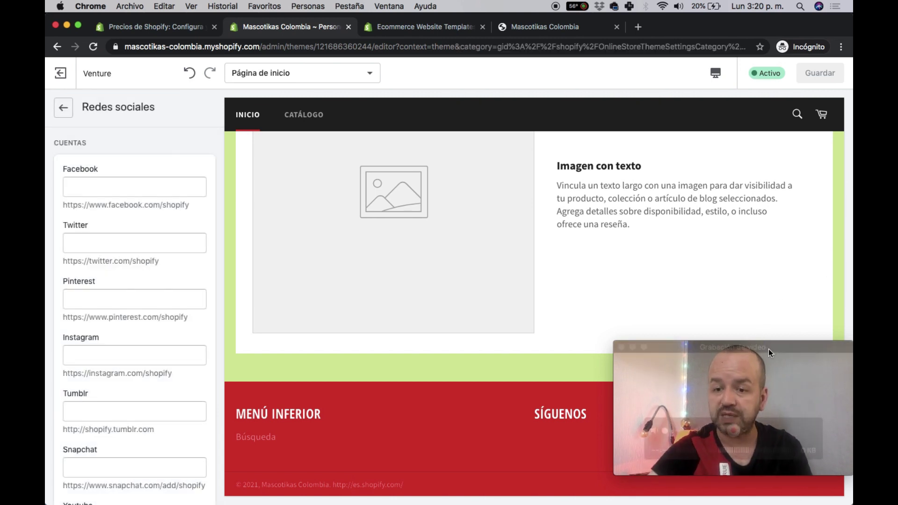
pyautogui.moveTo(768, 348); pyautogui.dragTo(765, 226)
pyautogui.click(103, 176)
pyautogui.click(93, 184)
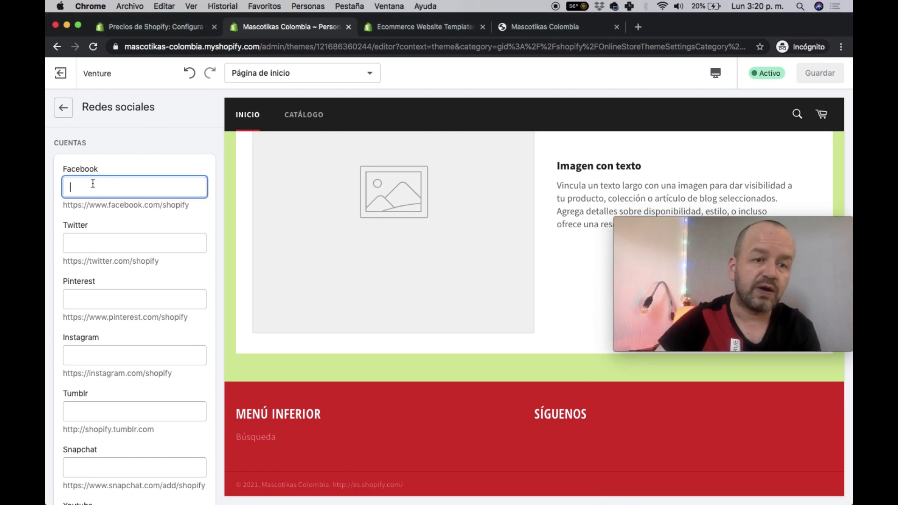
pyautogui.tripleClick(97, 205)
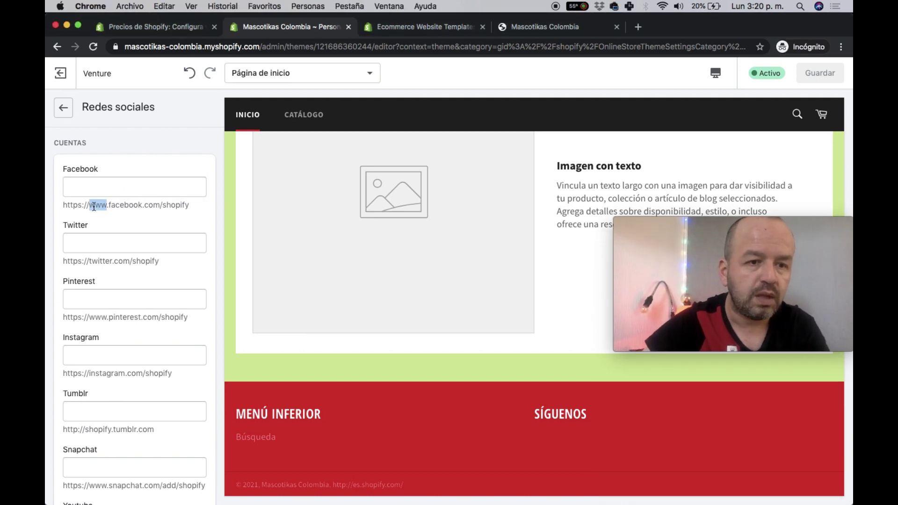
pyautogui.press('super+c')
pyautogui.click(100, 188)
pyautogui.press('super+v')
pyautogui.doubleClick(182, 187)
pyautogui.write('soluweb')
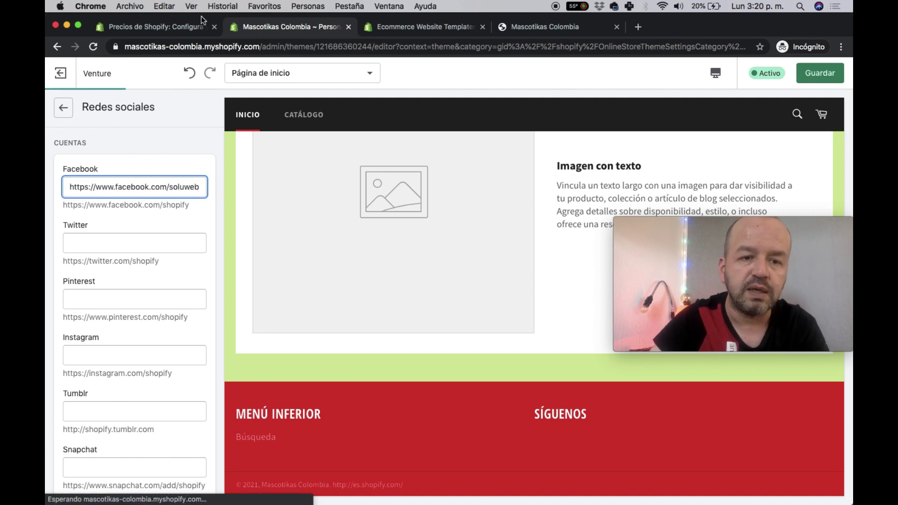
pyautogui.write('mkt')
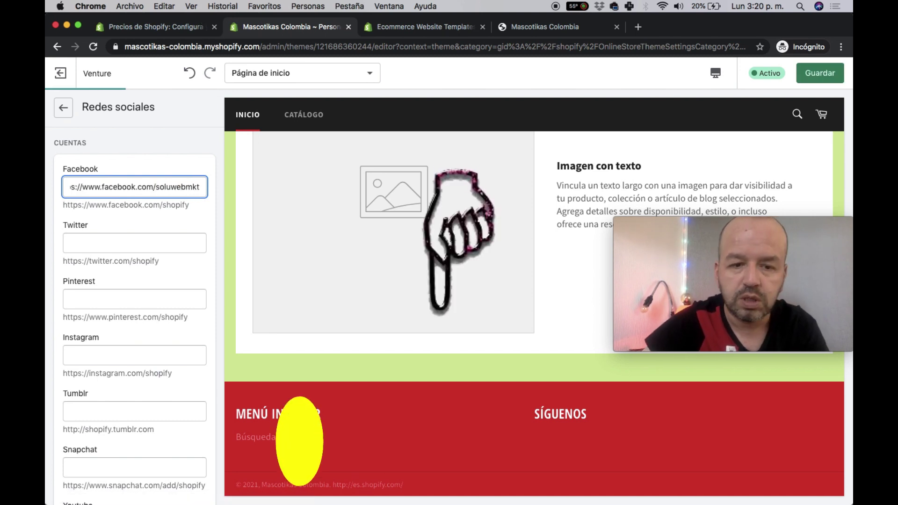
pyautogui.click(123, 241)
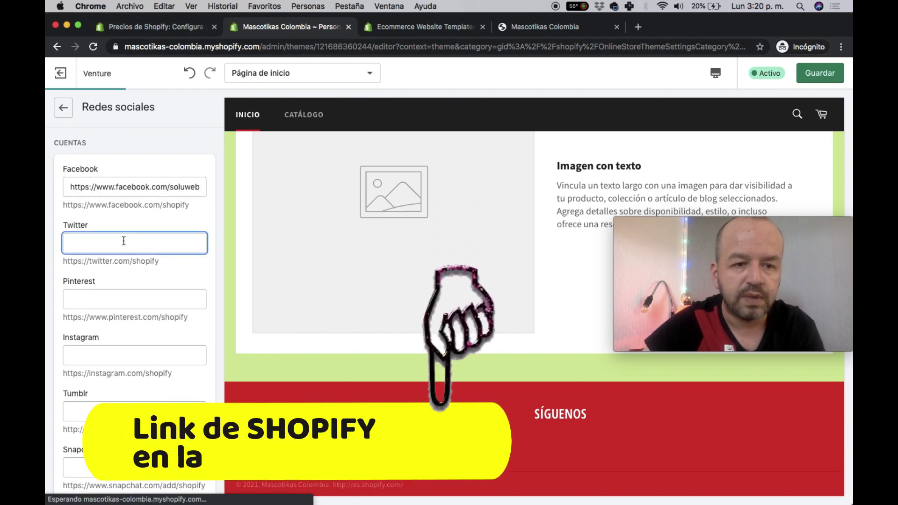
# - Add the matching soluwebmkt Instagram address, save, and open the Pantalla de pagos settings
pyautogui.moveTo(70, 187); pyautogui.dragTo(216, 184)
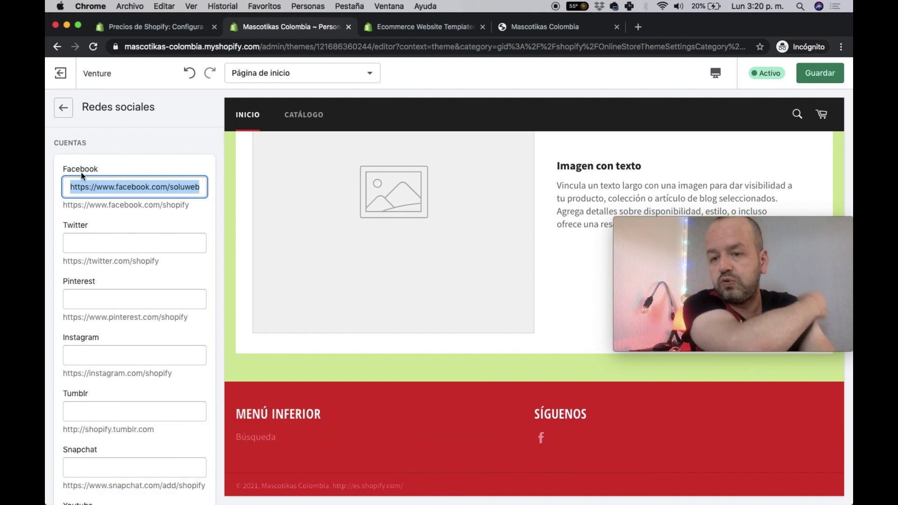
pyautogui.press('super+c')
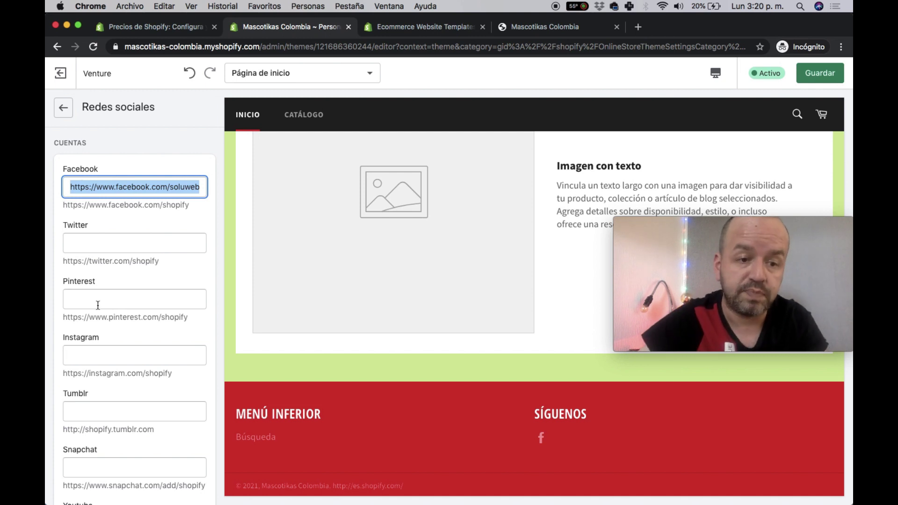
pyautogui.click(112, 355)
pyautogui.press('super+v')
pyautogui.doubleClick(113, 355)
pyautogui.write('instagram')
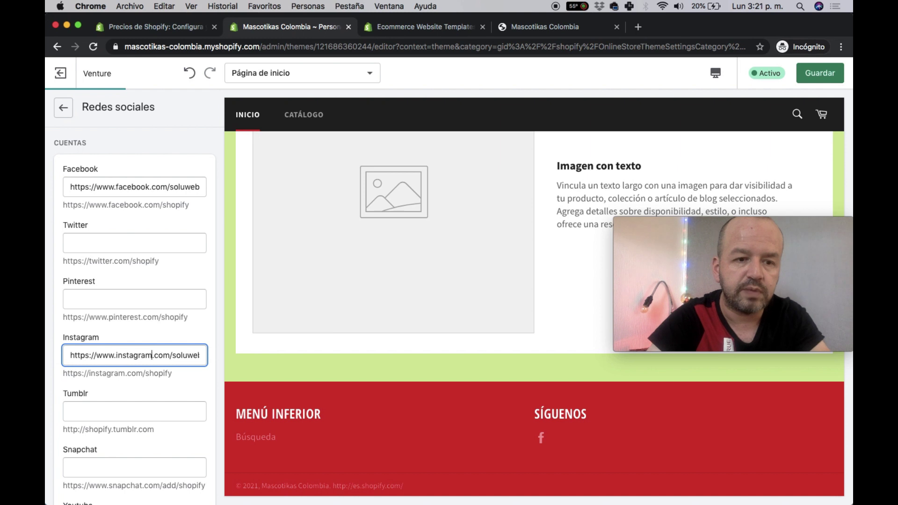
pyautogui.click(139, 401)
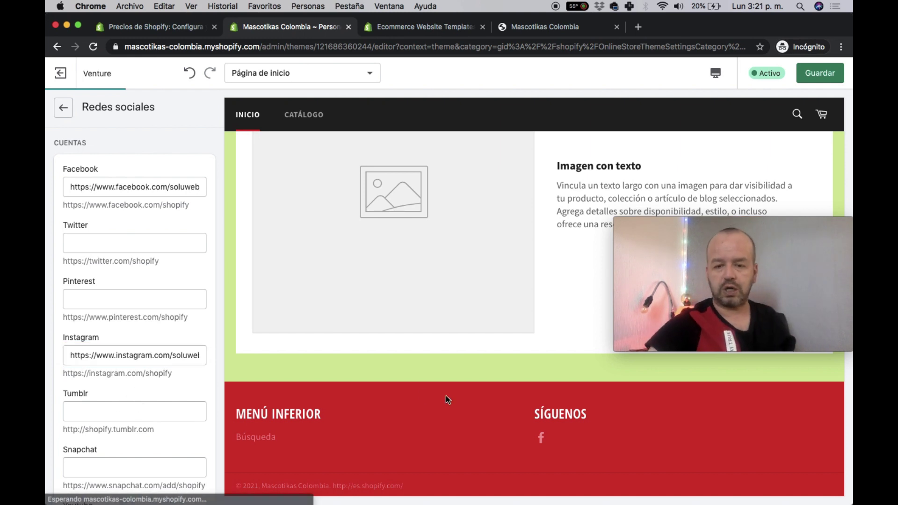
pyautogui.click(175, 414)
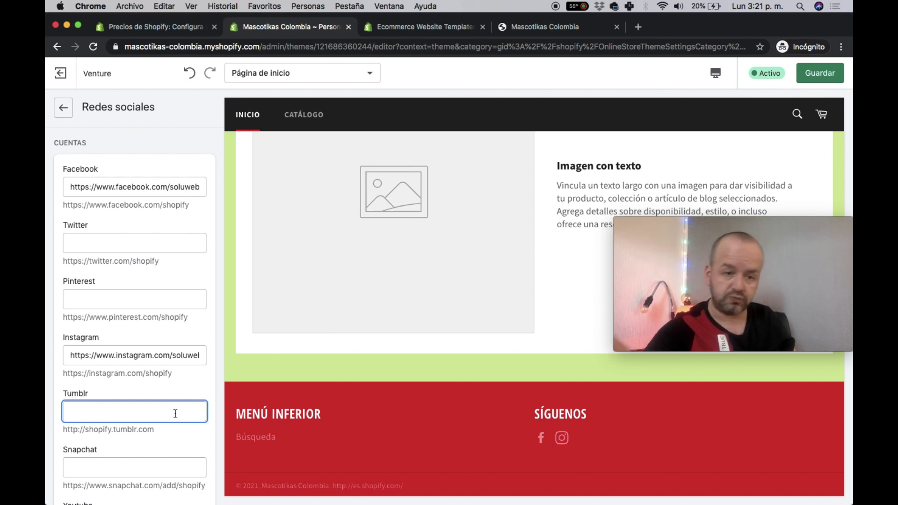
pyautogui.scroll(-5, 175, 414)
pyautogui.scroll(5, 175, 411)
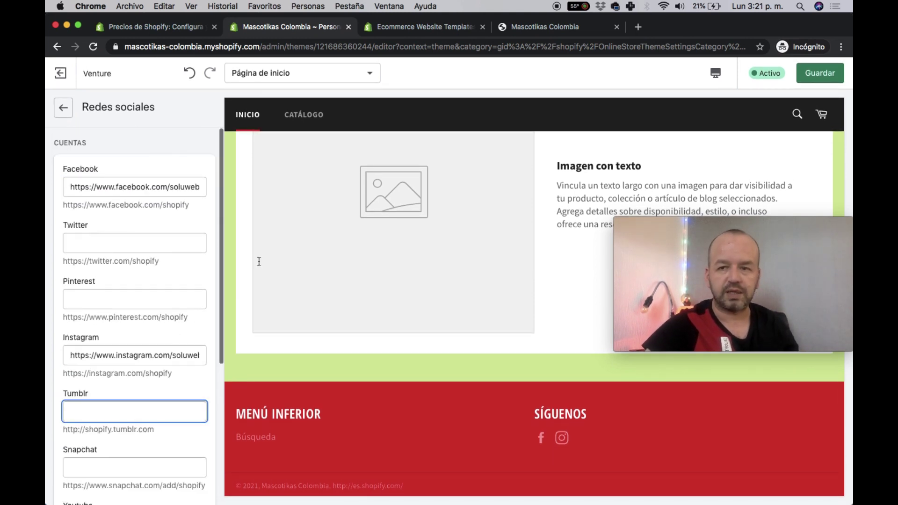
pyautogui.click(824, 70)
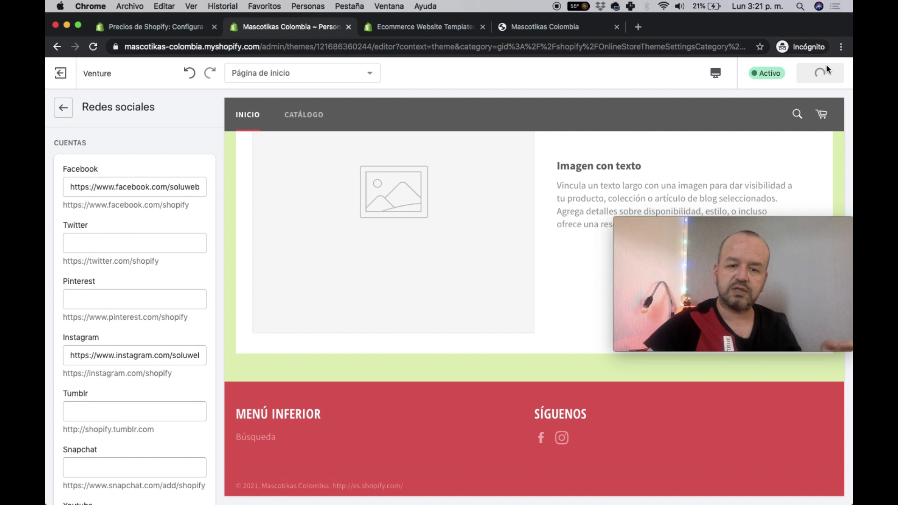
pyautogui.click(62, 112)
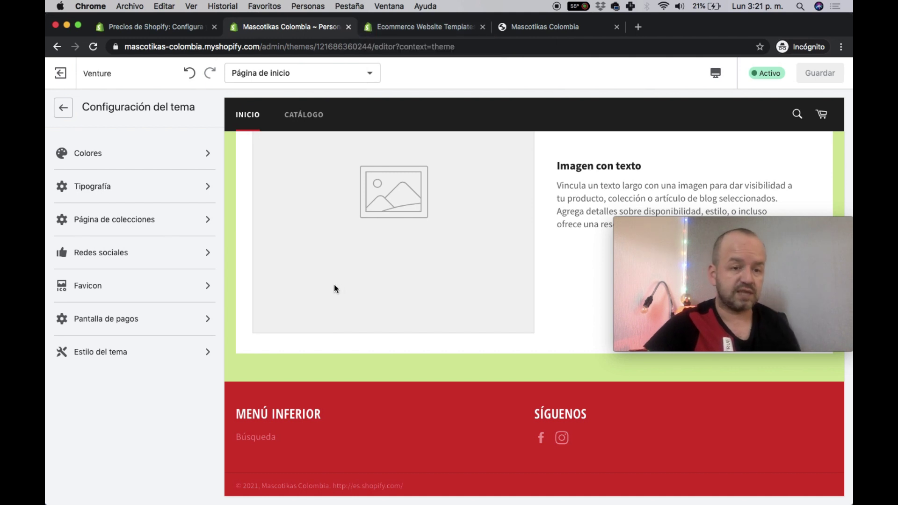
pyautogui.click(131, 317)
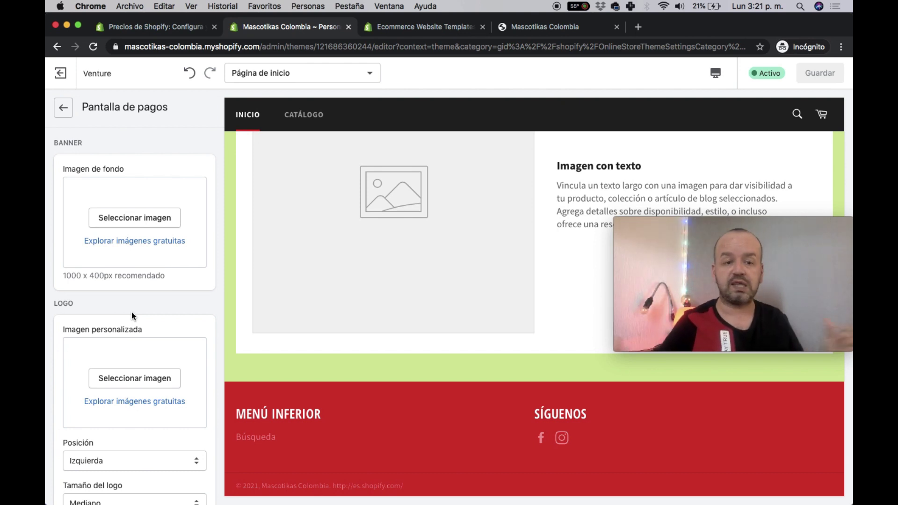
# - Look at the Estilo del tema options without changing anything, then return to the home page sections
pyautogui.scroll(-10, 131, 312)
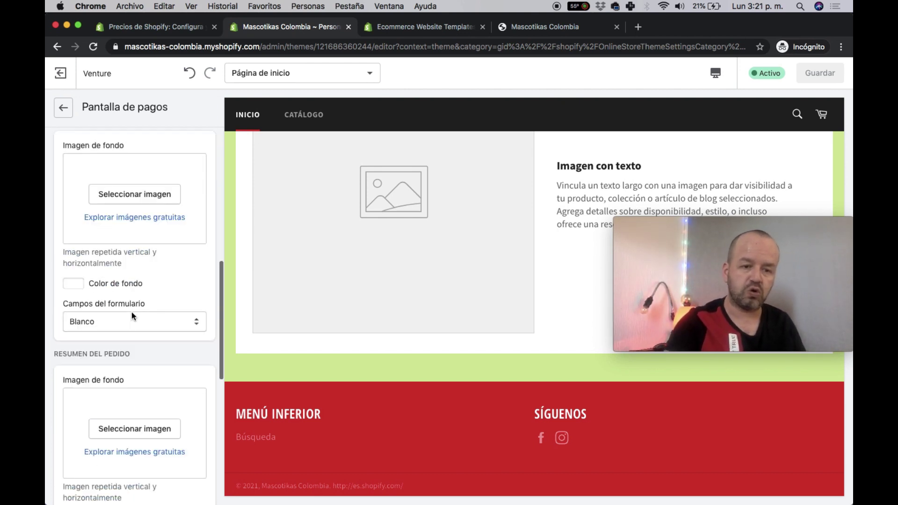
pyautogui.scroll(10, 131, 323)
pyautogui.click(63, 108)
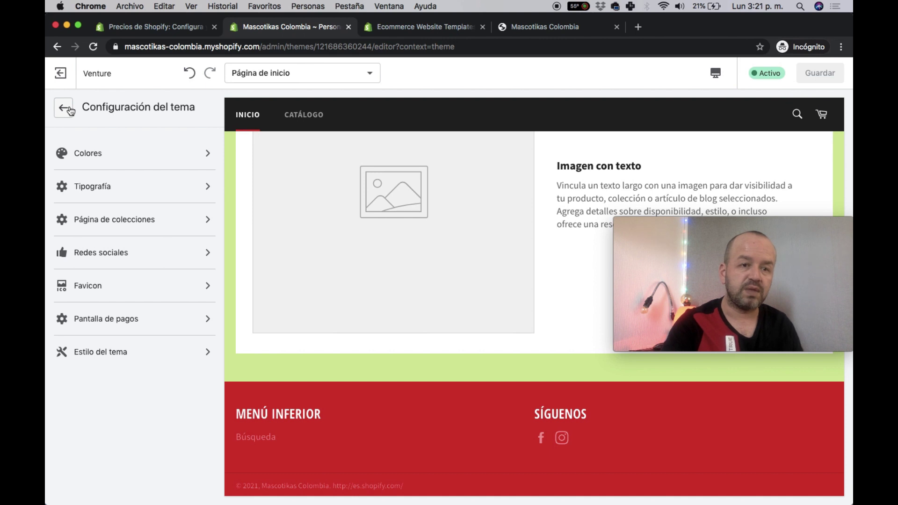
pyautogui.click(143, 359)
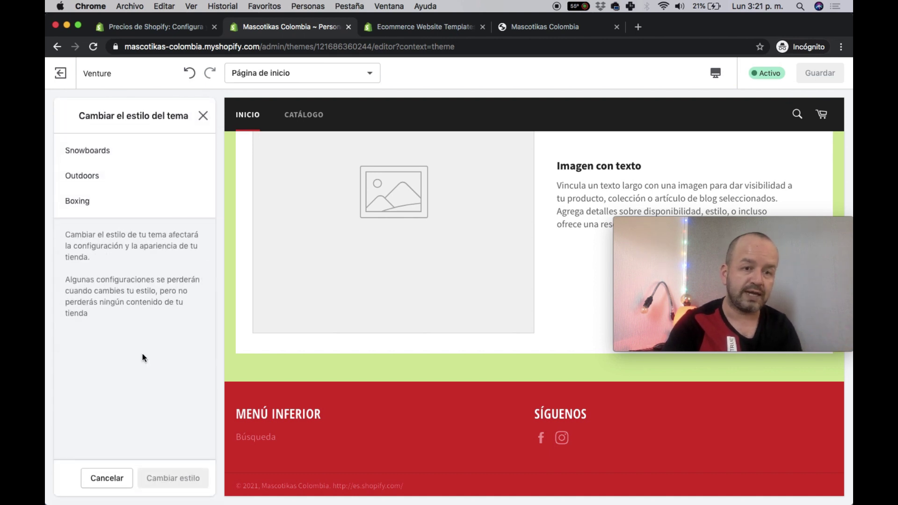
pyautogui.click(204, 115)
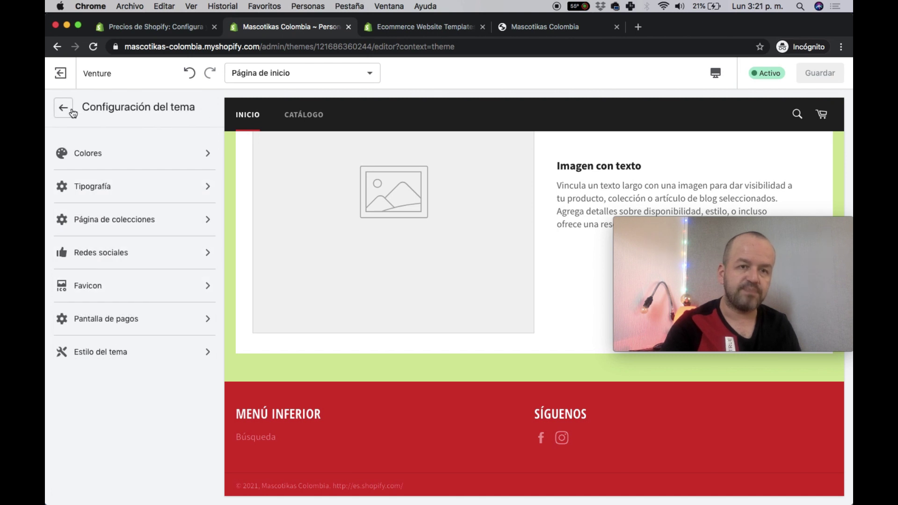
pyautogui.click(72, 112)
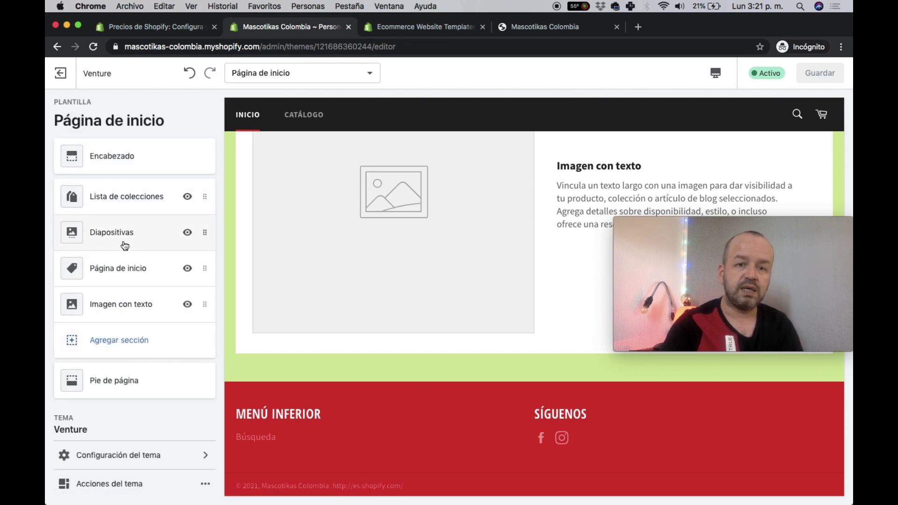
# - Scroll the store preview to the Diapositiva slideshow below the collection list
pyautogui.scroll(10, 358, 253)
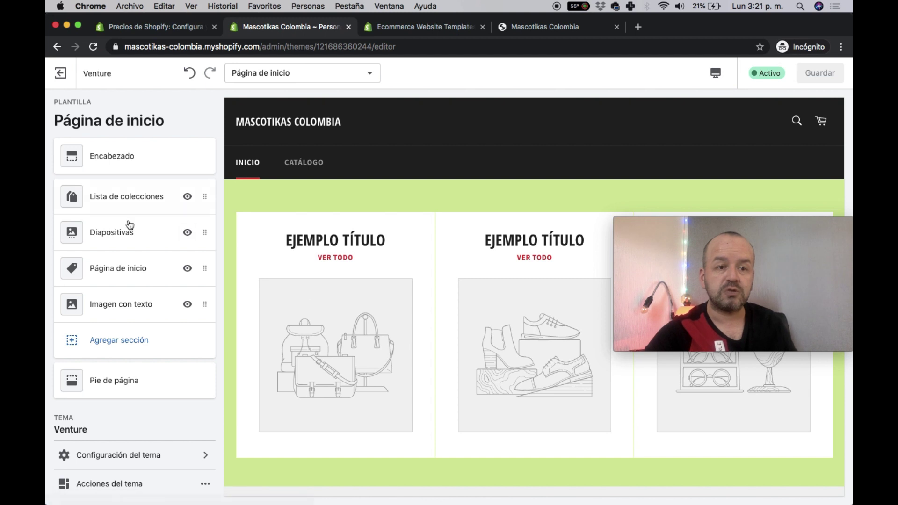
pyautogui.scroll(-3, 332, 310)
pyautogui.scroll(3, 325, 271)
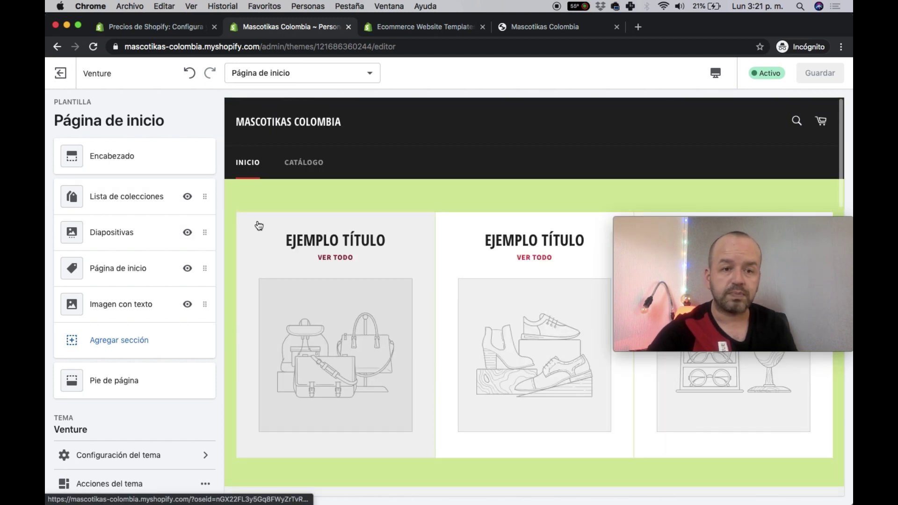
pyautogui.scroll(-6, 331, 313)
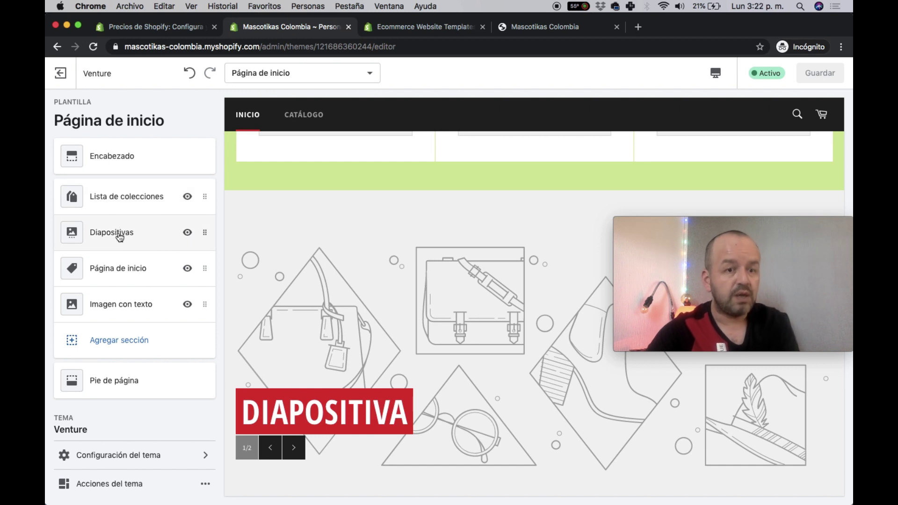
# - Use the free Shop Local photo of hands holding a gift bag as the third slide's image
pyautogui.click(120, 236)
pyautogui.click(118, 237)
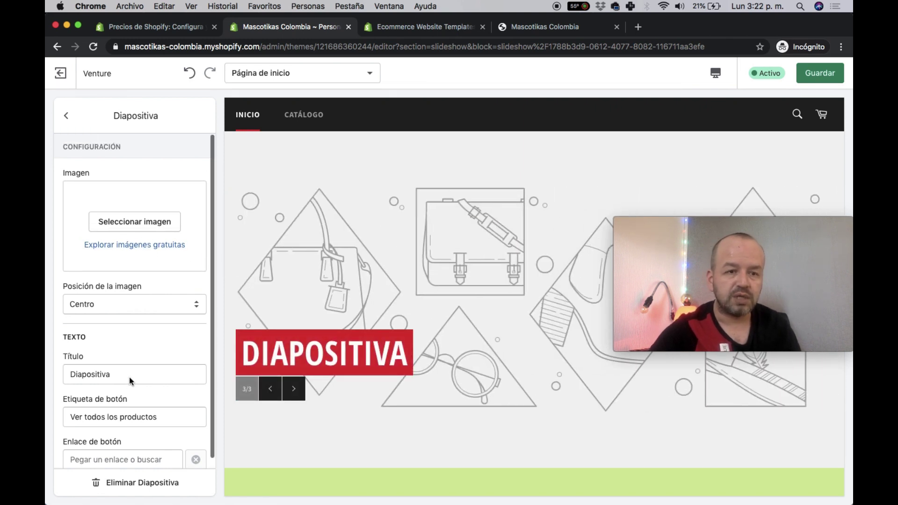
pyautogui.click(122, 221)
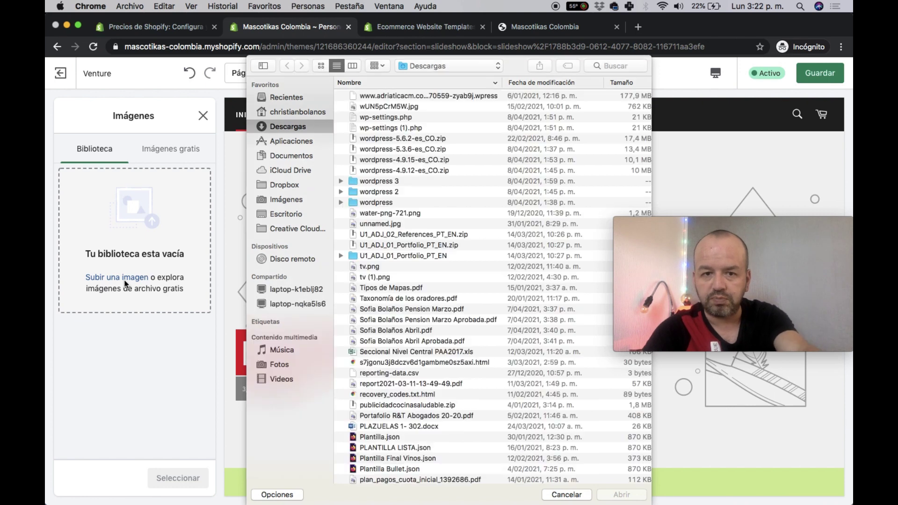
pyautogui.press('Escape')
pyautogui.click(157, 149)
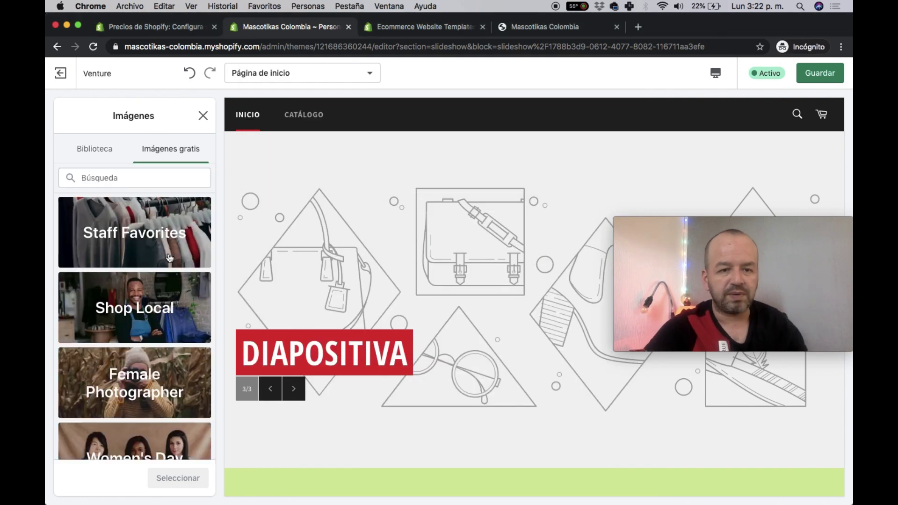
pyautogui.click(196, 307)
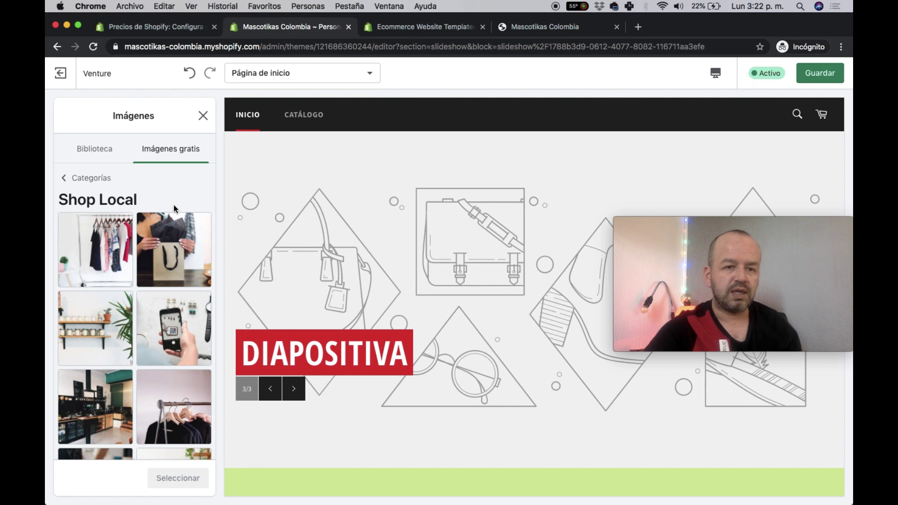
pyautogui.click(177, 241)
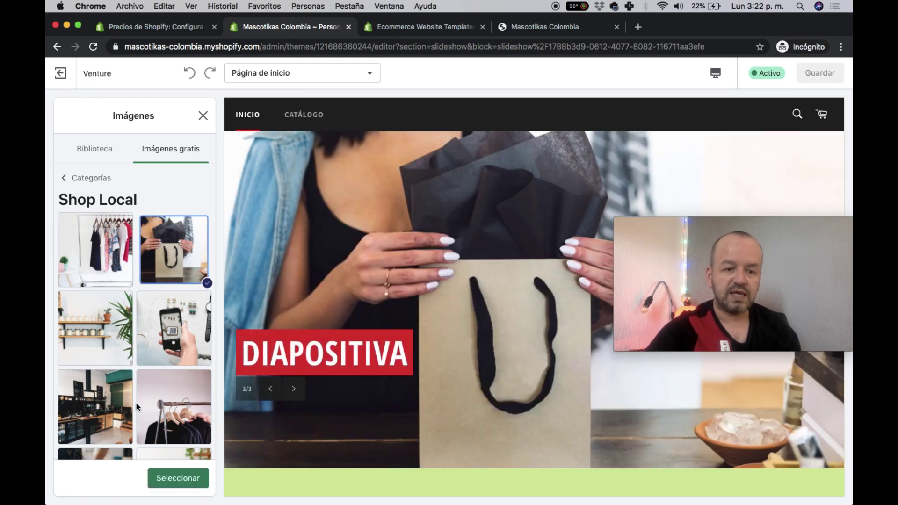
pyautogui.click(184, 473)
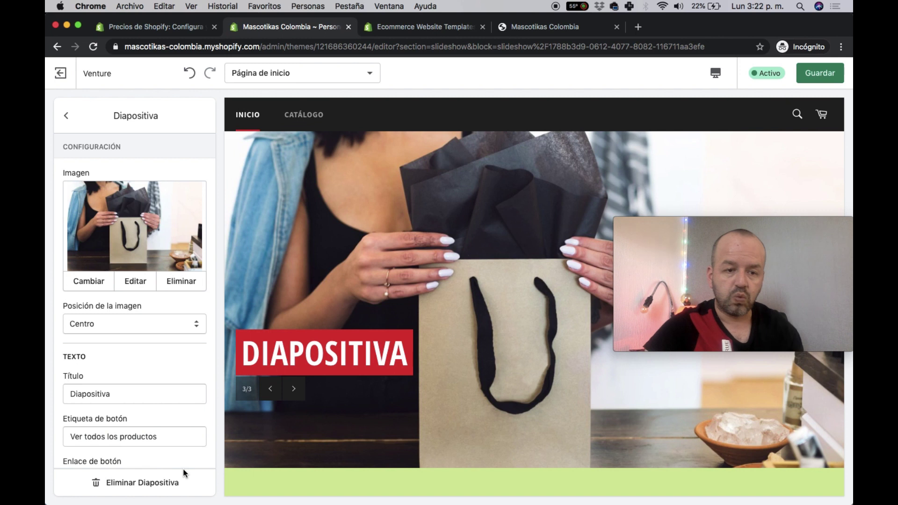
# - Change the third slide's title to 'Camisa'
pyautogui.scroll(-1, 159, 395)
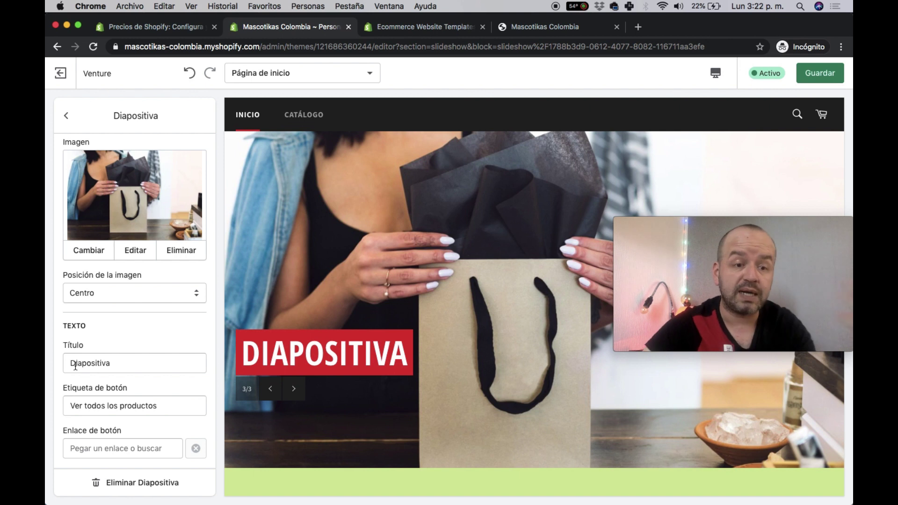
pyautogui.doubleClick(75, 364)
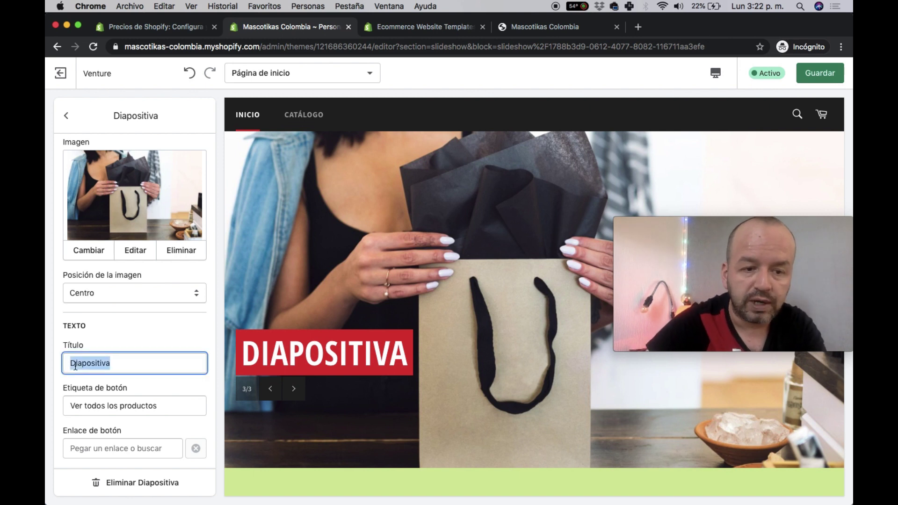
pyautogui.write('Camisa')
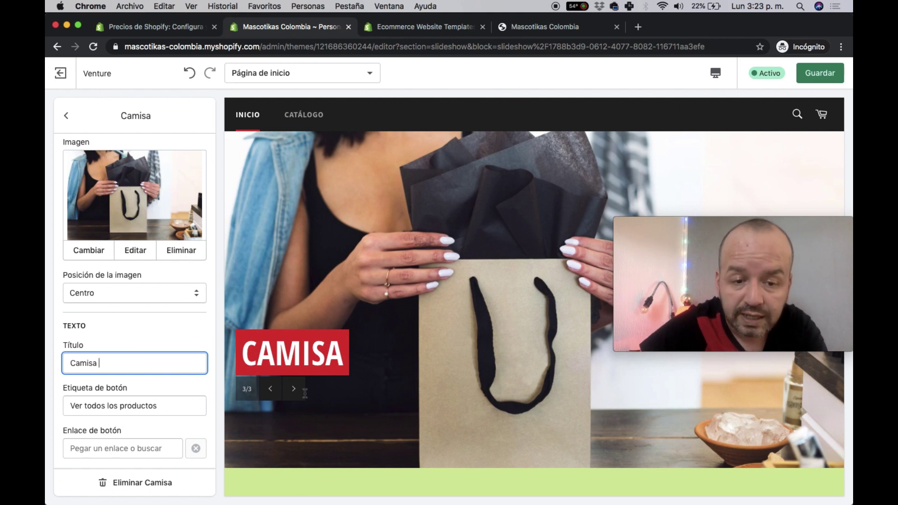
# - Review the button's link options without changing them, then return to the Diapositivas list
pyautogui.scroll(2, 131, 389)
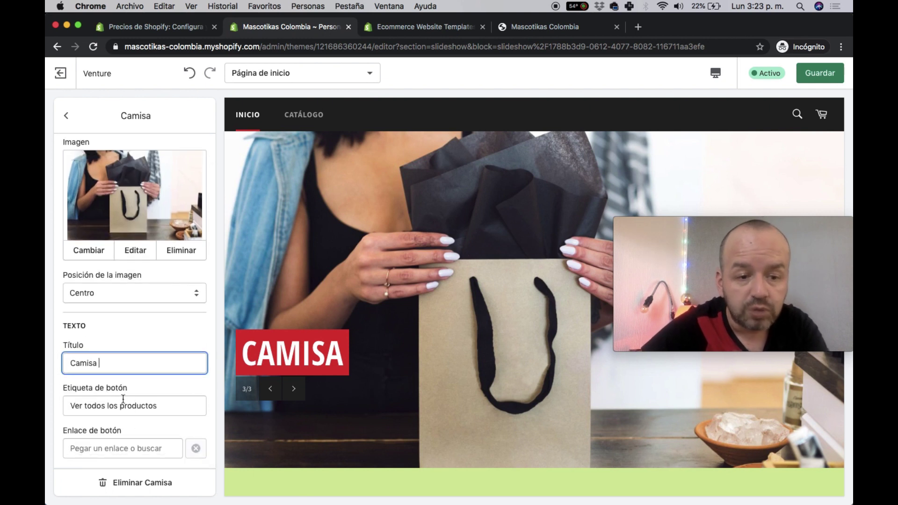
pyautogui.tripleClick(132, 407)
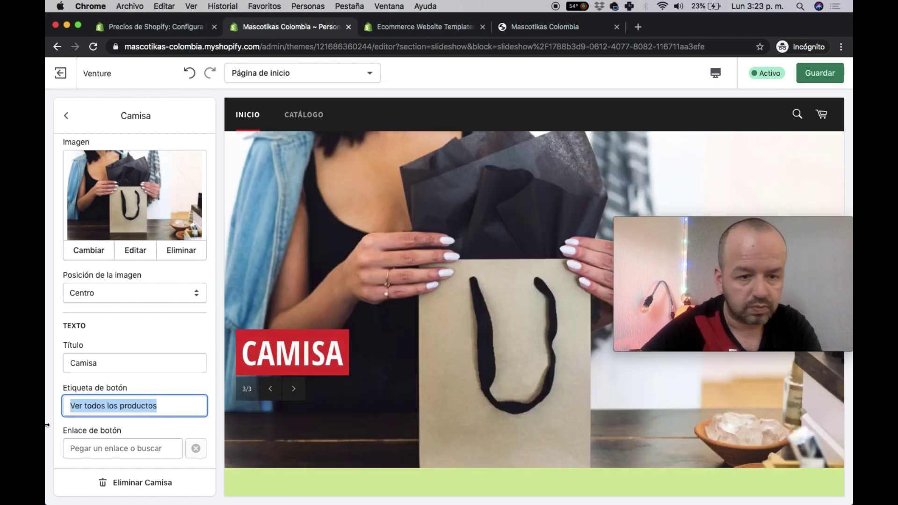
pyautogui.click(107, 443)
pyautogui.click(143, 468)
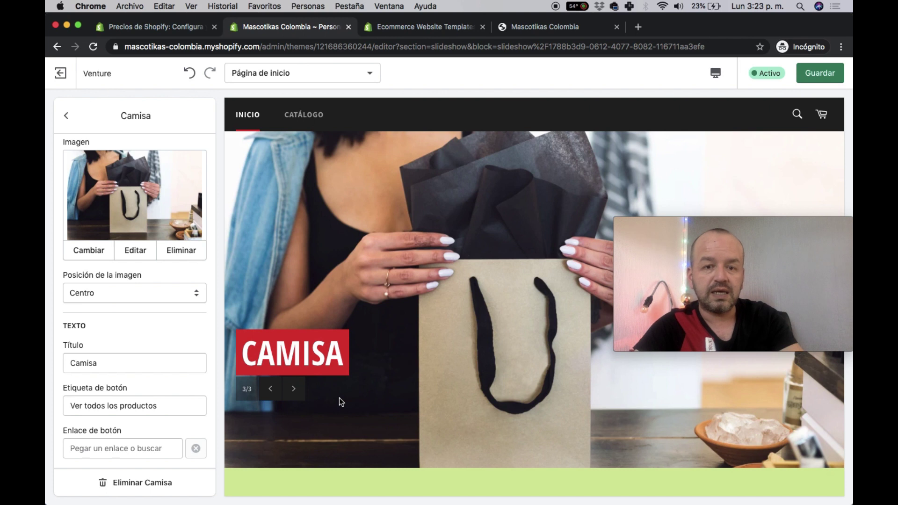
pyautogui.click(103, 452)
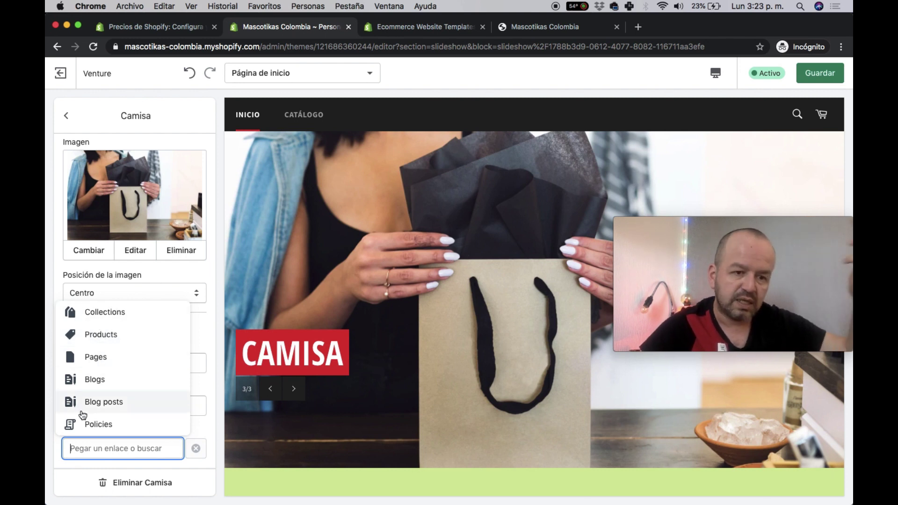
pyautogui.click(49, 363)
pyautogui.scroll(1, 155, 413)
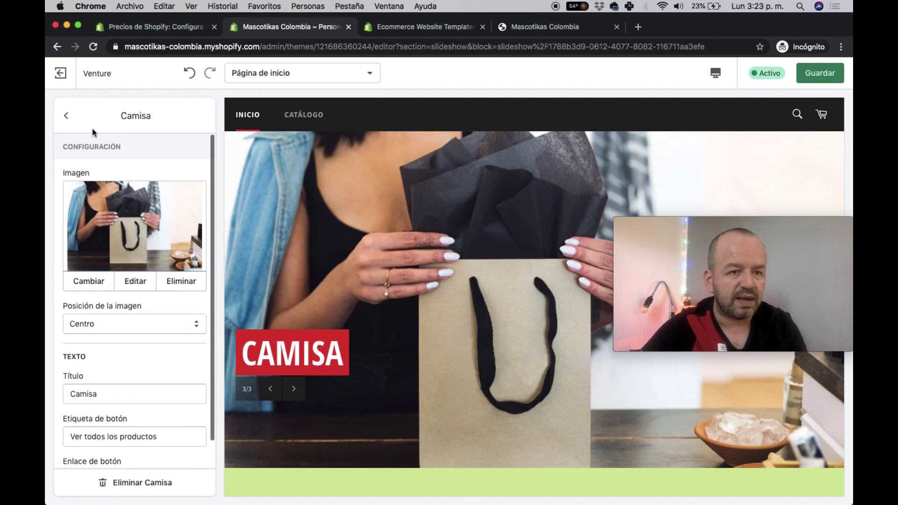
pyautogui.click(66, 115)
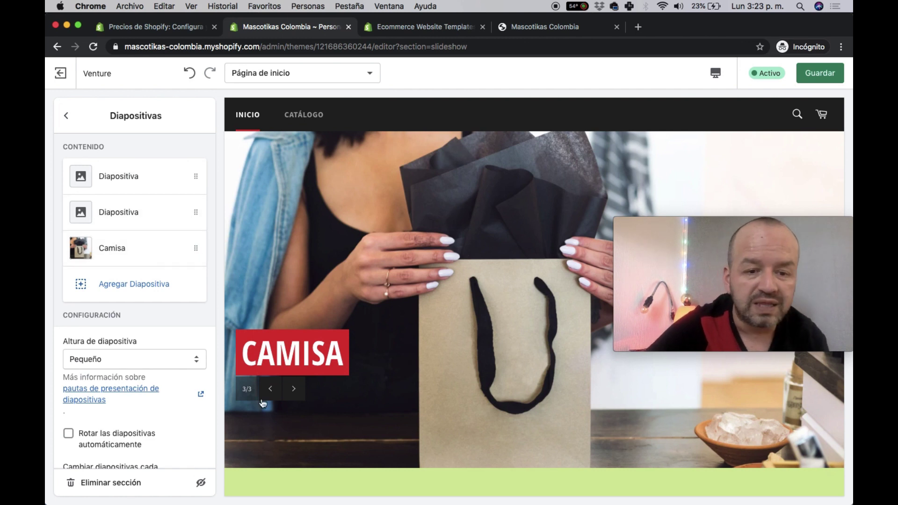
# - Give the second slide the free Staff Favorites photo of a rolled-up yoga mat
pyautogui.click(107, 213)
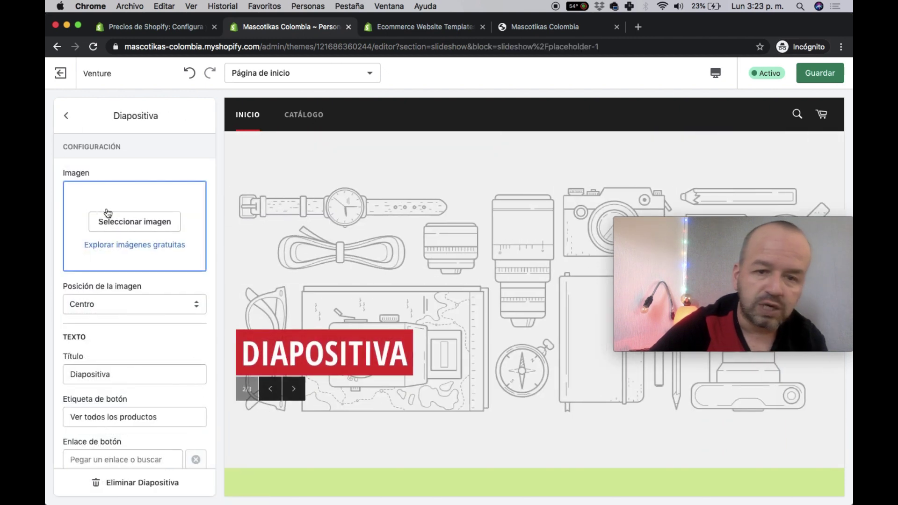
pyautogui.click(121, 223)
pyautogui.click(162, 147)
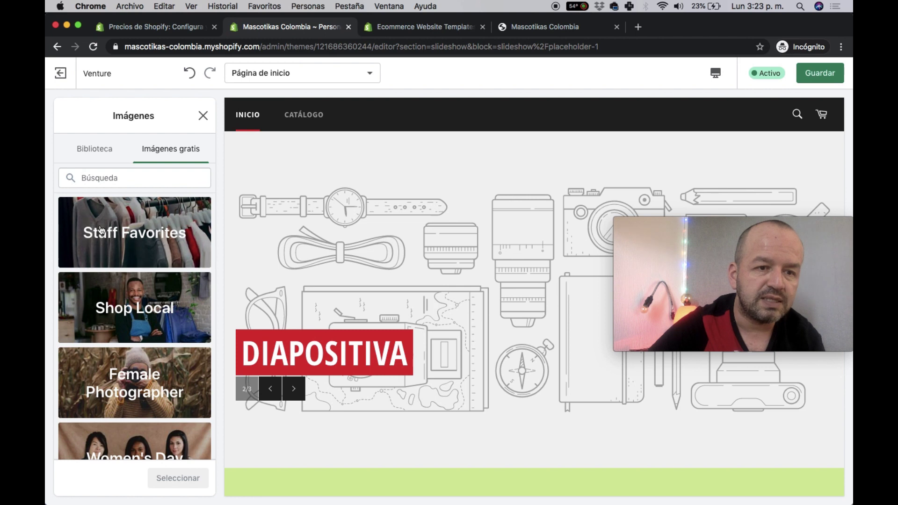
pyautogui.click(100, 225)
pyautogui.click(100, 227)
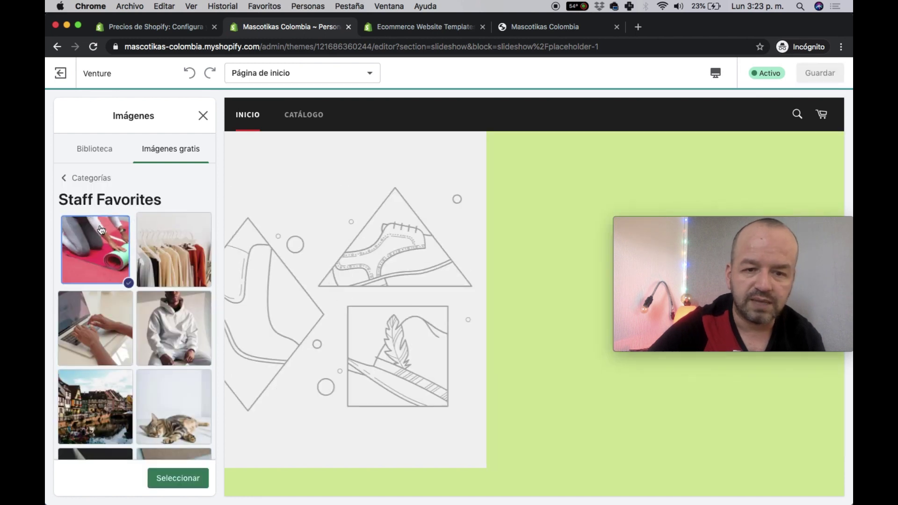
pyautogui.click(175, 476)
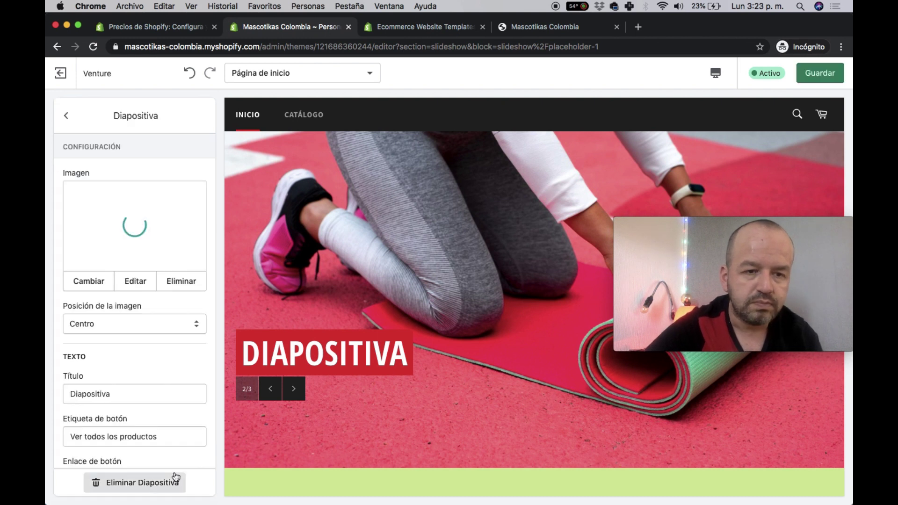
# - Change the second slide's title to 'Tapete'
pyautogui.doubleClick(95, 397)
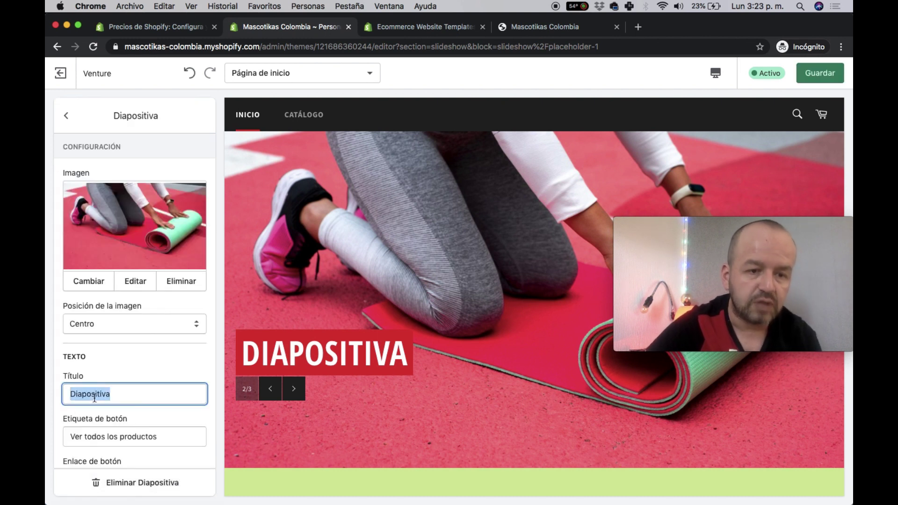
pyautogui.write('TApa')
pyautogui.press('BackSpace')
pyautogui.press('BackSpace')
pyautogui.press('BackSpace')
pyautogui.write('APE')
pyautogui.press('BackSpace')
pyautogui.press('BackSpace')
pyautogui.press('BackSpace')
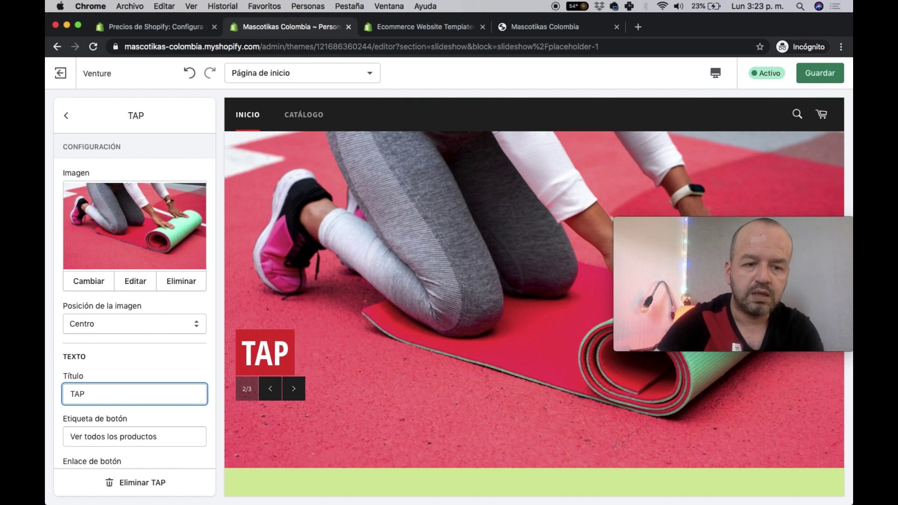
pyautogui.write('apete')
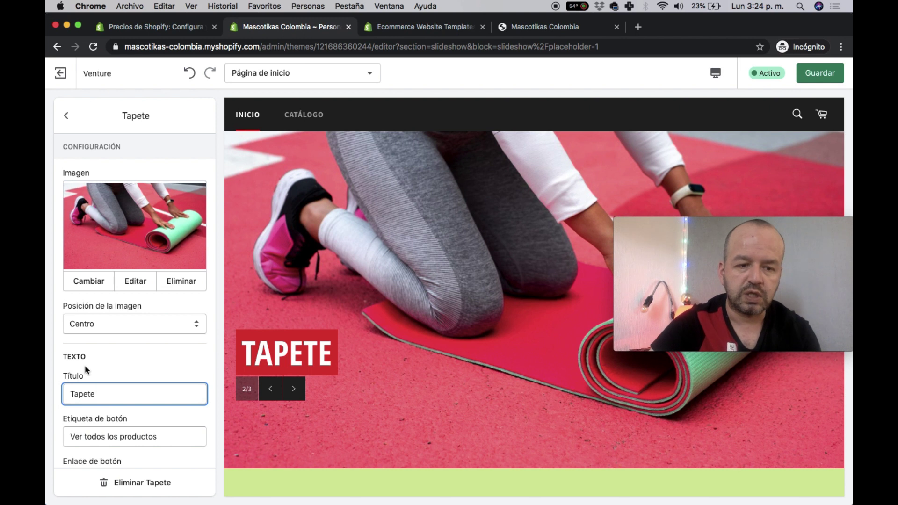
pyautogui.scroll(-1, 85, 369)
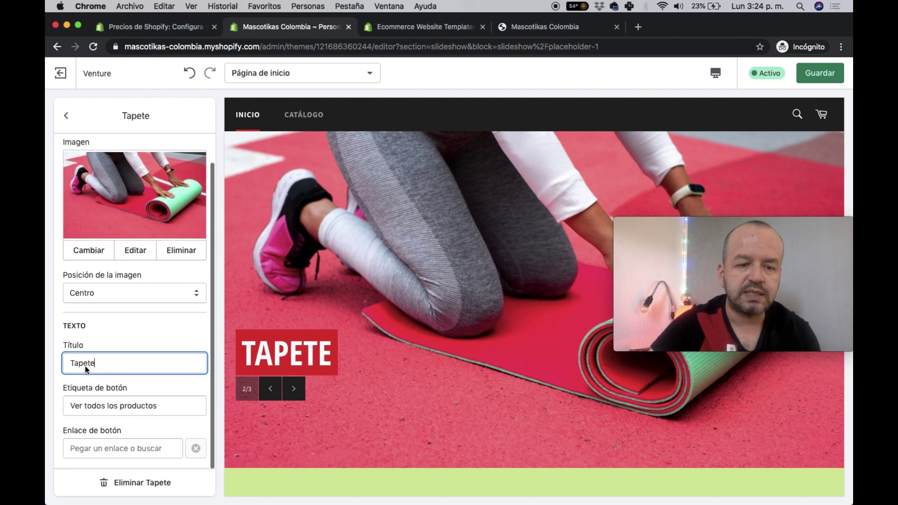
# - Move the blank Diapositiva slide below Camisa and delete it, then delete the slideshow section
pyautogui.click(66, 115)
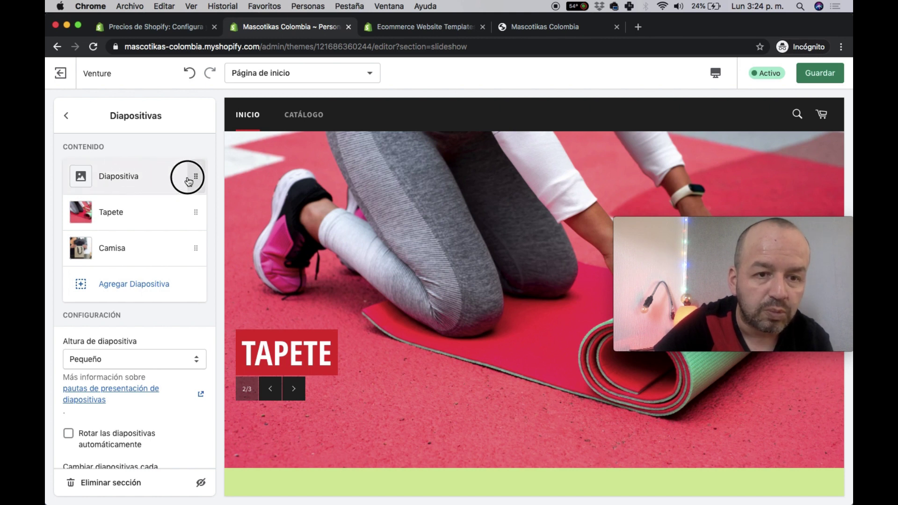
pyautogui.moveTo(195, 175); pyautogui.dragTo(128, 481)
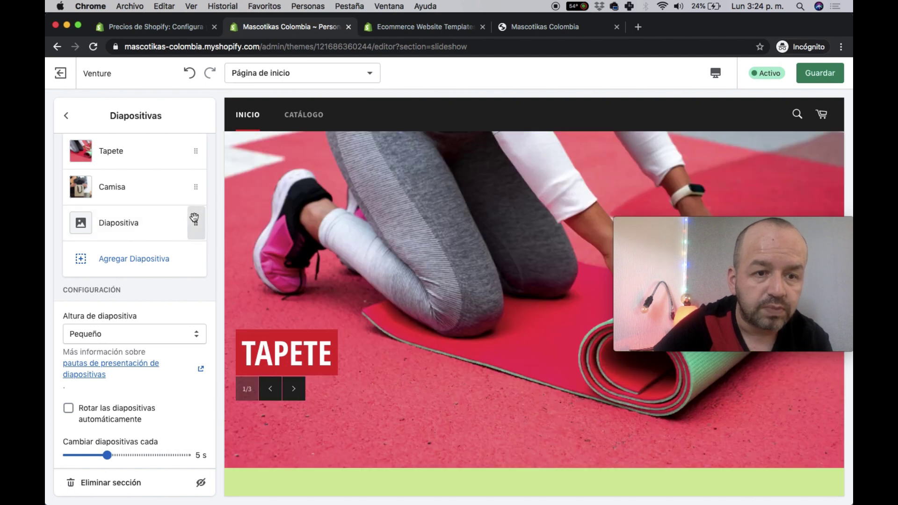
pyautogui.moveTo(194, 218); pyautogui.dragTo(145, 496)
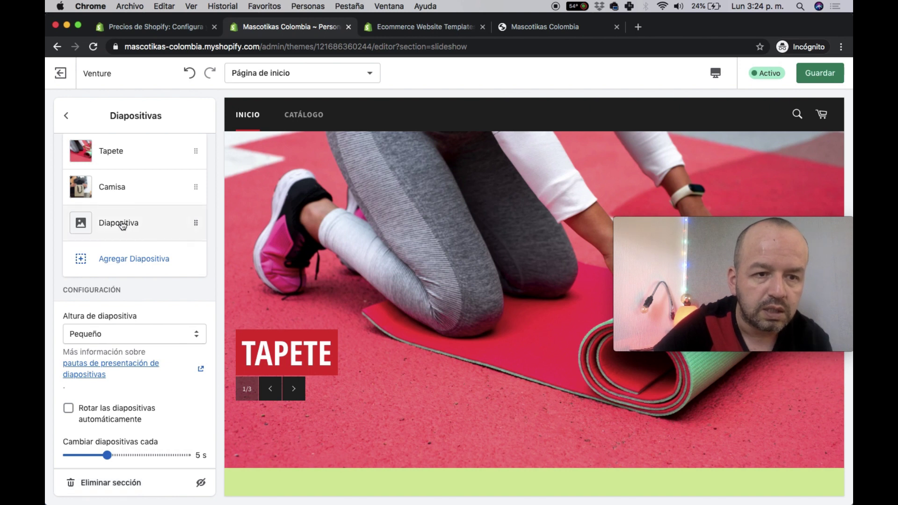
pyautogui.click(122, 225)
pyautogui.scroll(-1, 99, 355)
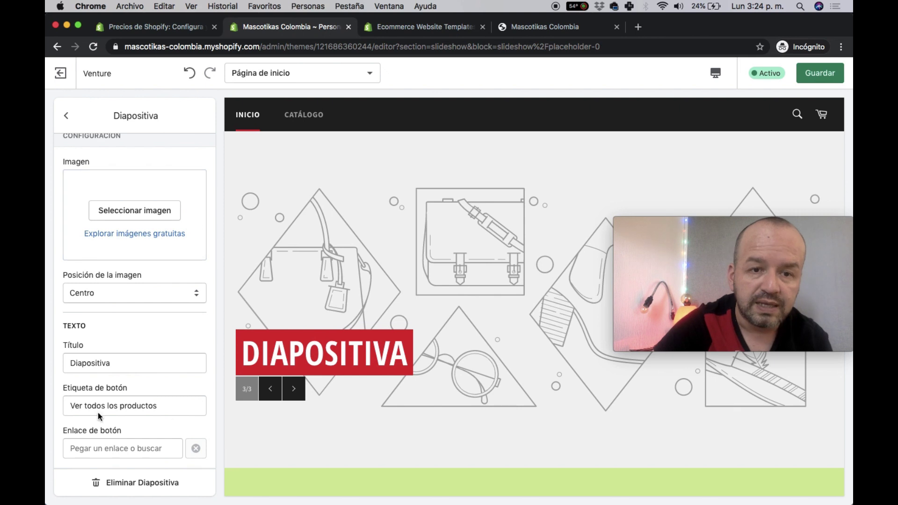
pyautogui.click(104, 485)
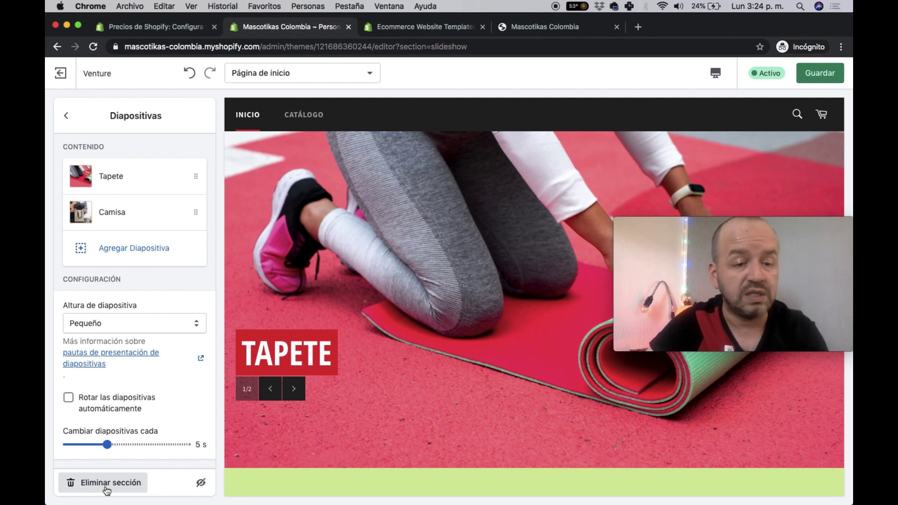
pyautogui.click(105, 487)
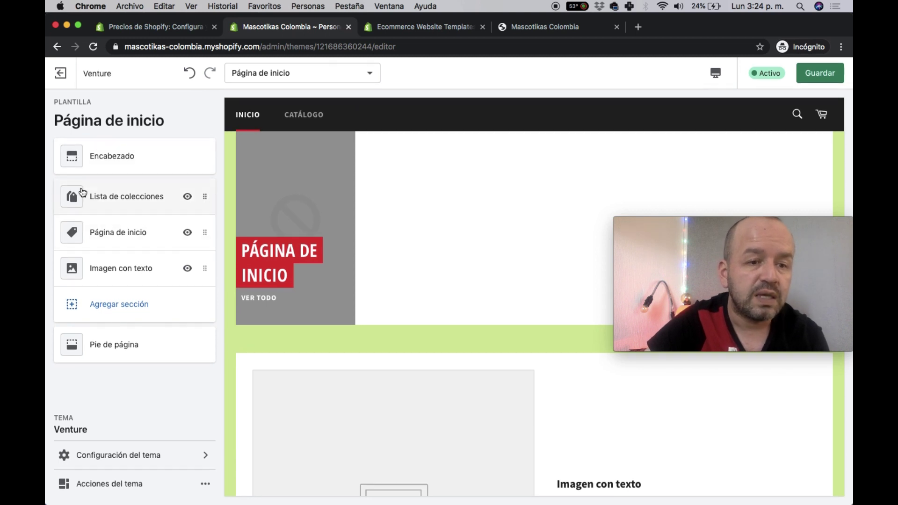
# - Make the slideshow rotate automatically with a 5-second interval
pyautogui.click(140, 281)
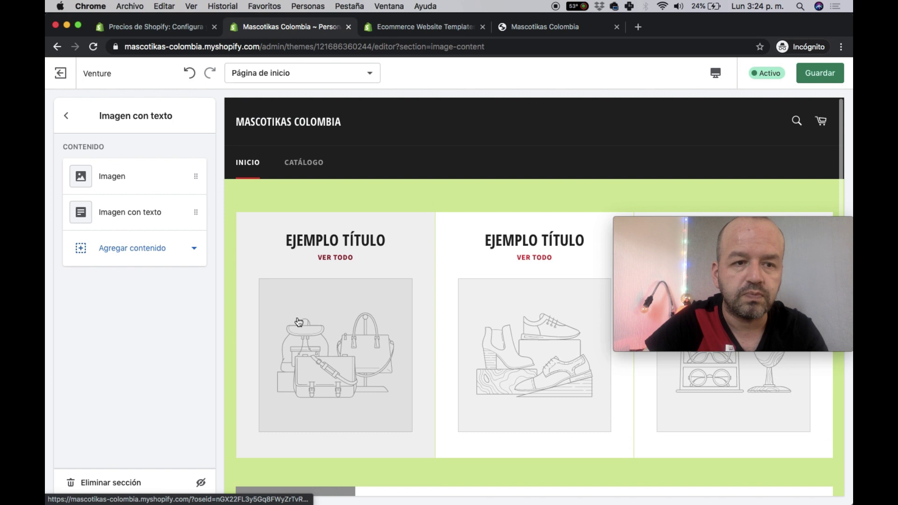
pyautogui.click(65, 115)
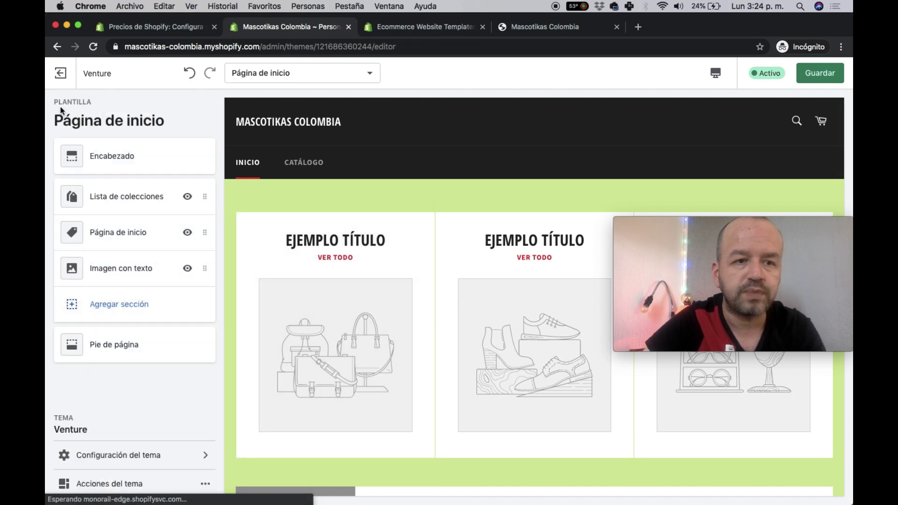
pyautogui.scroll(1, 112, 252)
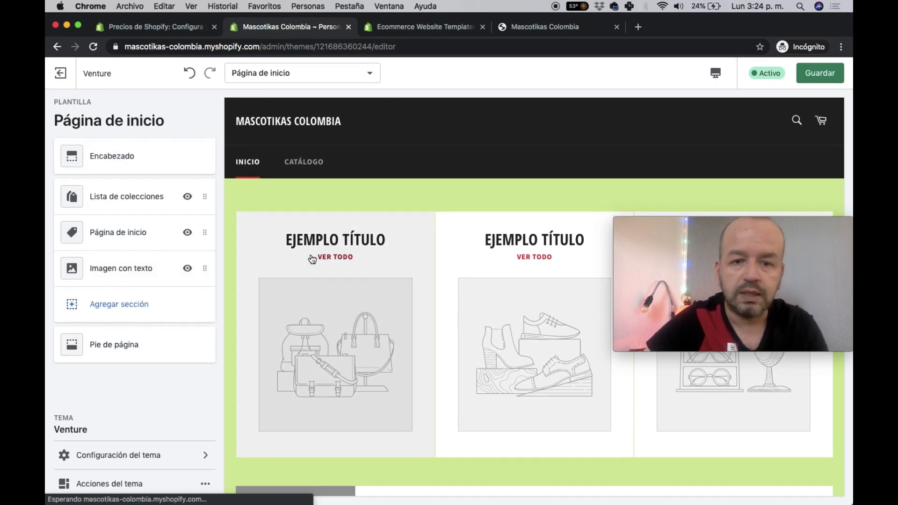
pyautogui.click(312, 259)
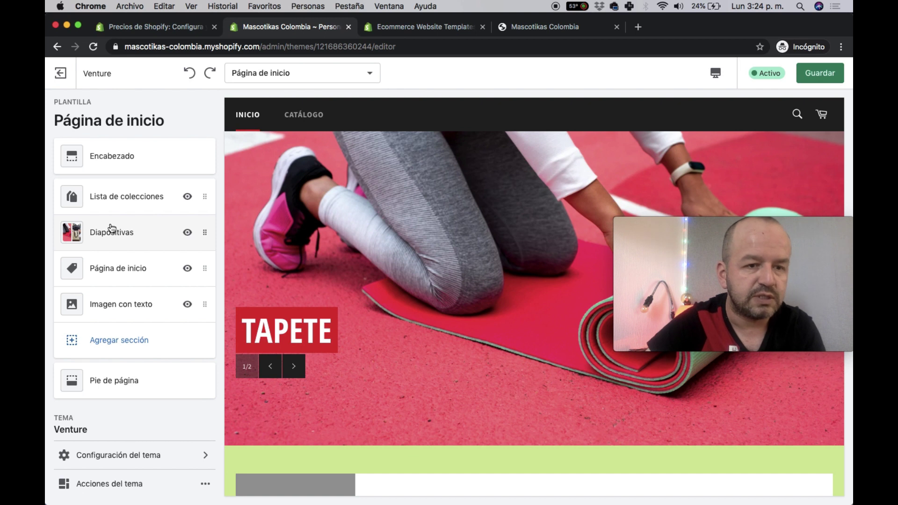
pyautogui.click(112, 229)
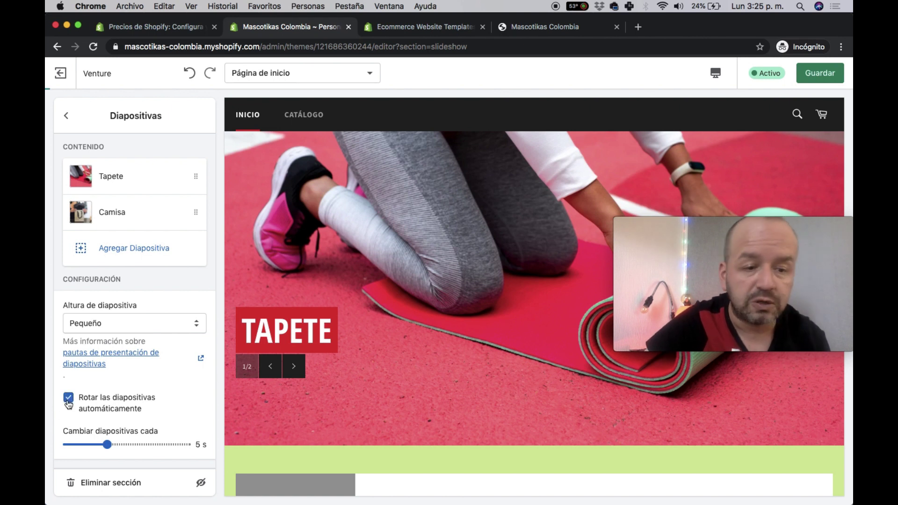
pyautogui.moveTo(111, 448); pyautogui.dragTo(116, 443)
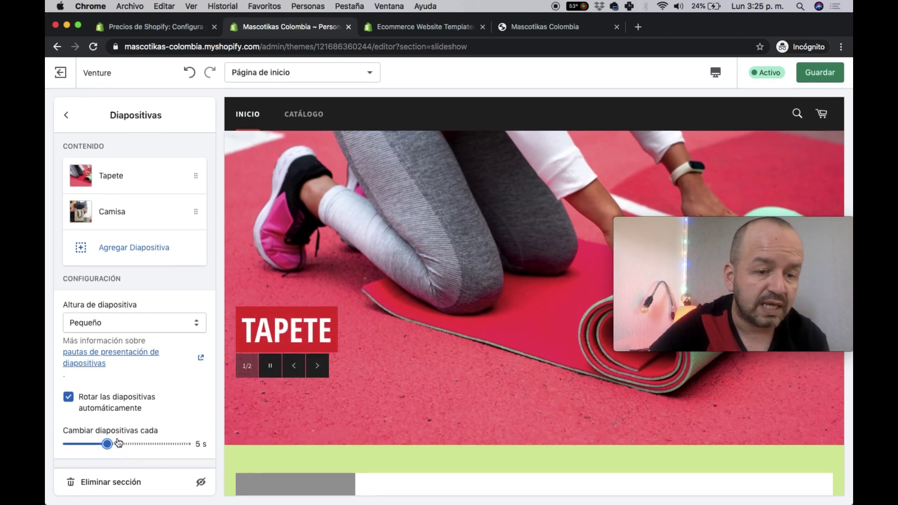
pyautogui.click(68, 116)
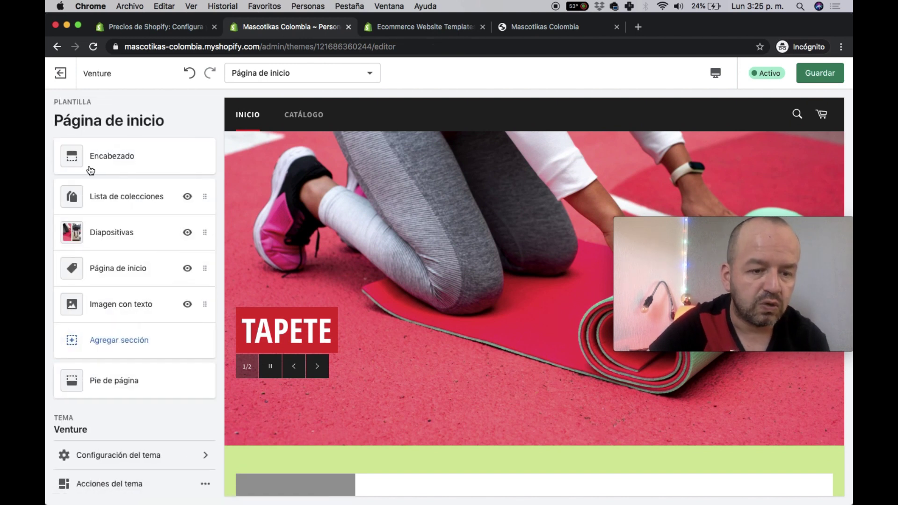
# - Save the theme and reload the storefront preview
pyautogui.click(822, 73)
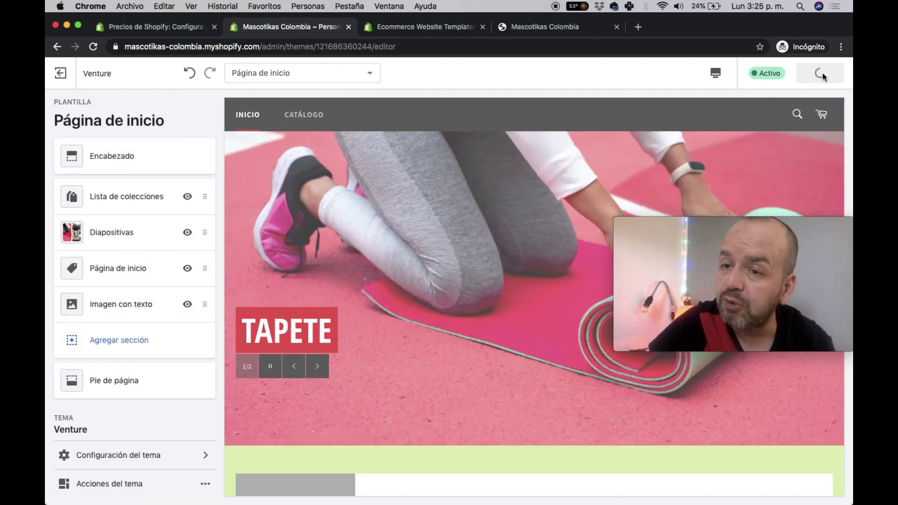
pyautogui.click(557, 32)
pyautogui.click(287, 41)
pyautogui.press('Return')
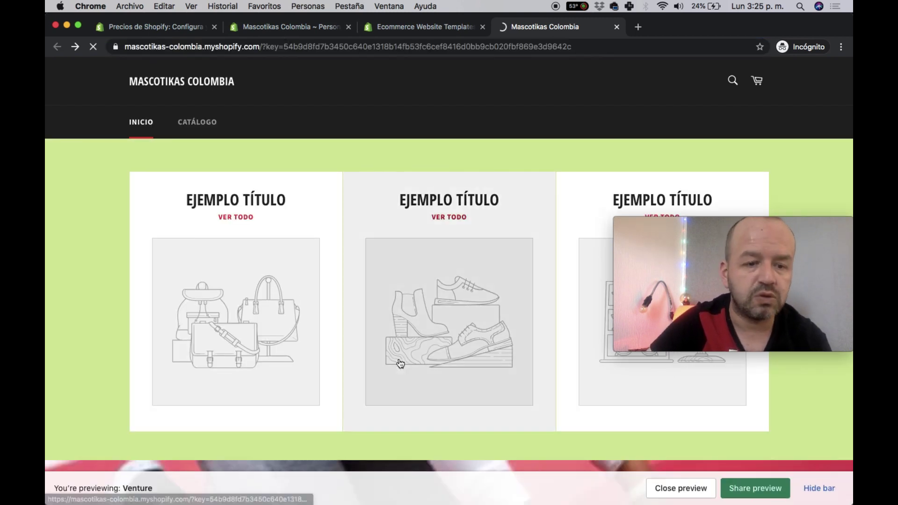
# - Step the live slideshow from Tapete to Camisa and back, then return to the theme editor
pyautogui.scroll(-5, 398, 361)
pyautogui.scroll(-3, 398, 360)
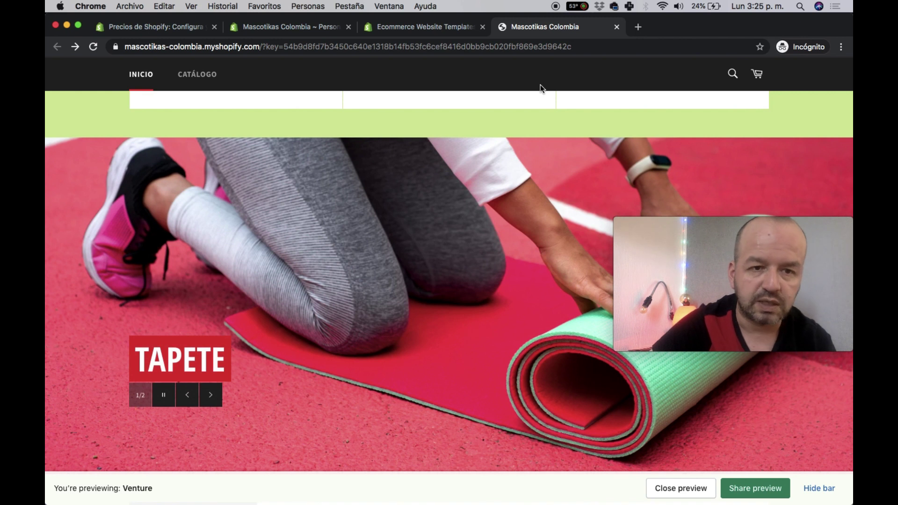
pyautogui.click(212, 393)
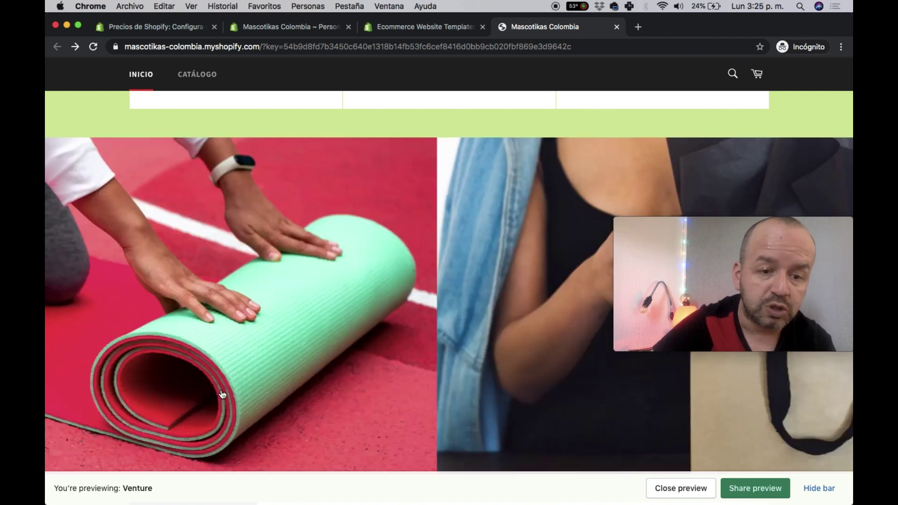
pyautogui.click(182, 394)
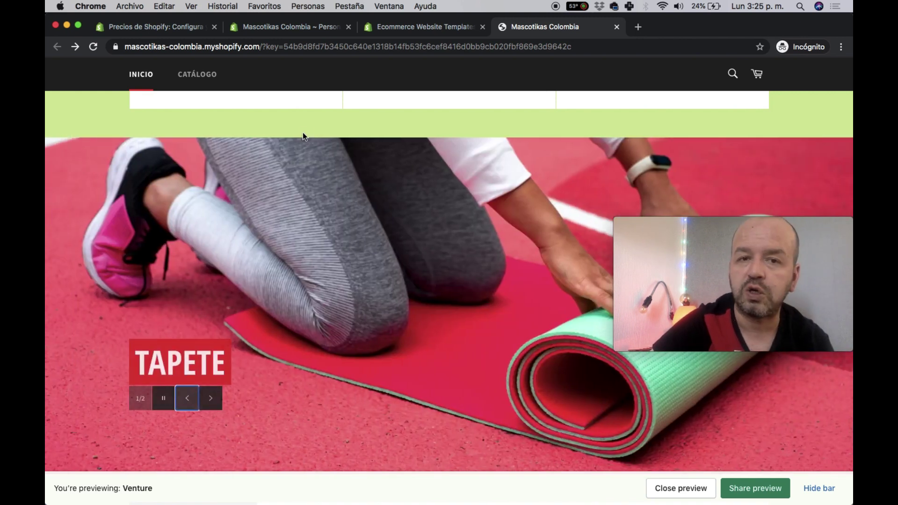
pyautogui.scroll(7, 402, 410)
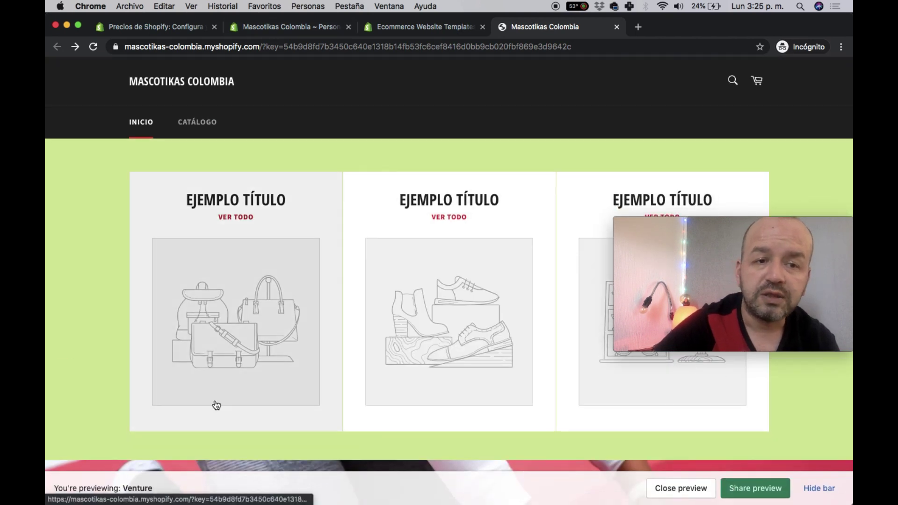
pyautogui.scroll(-7, 273, 409)
pyautogui.scroll(-10, 273, 413)
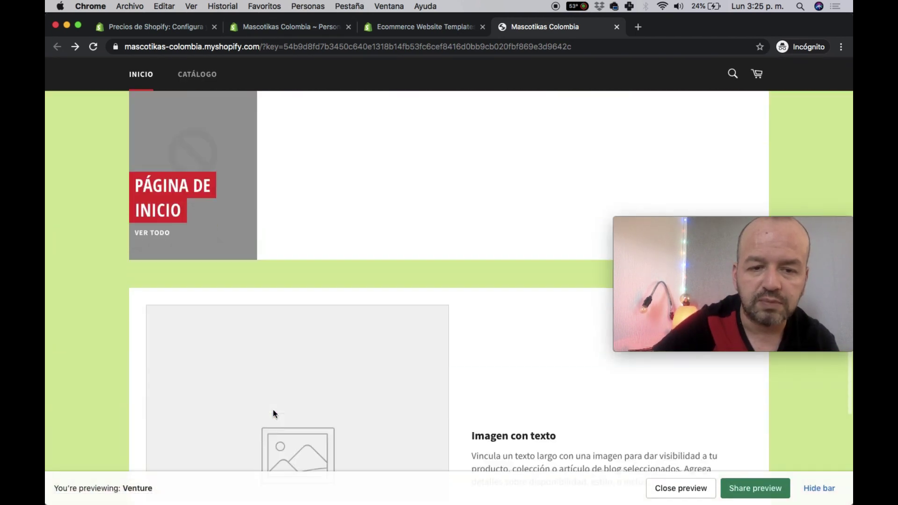
pyautogui.click(257, 27)
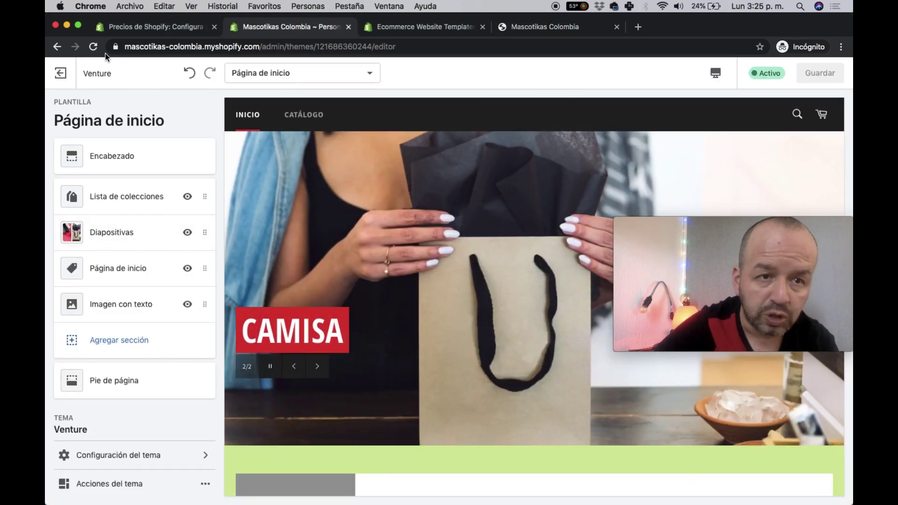
# - Exit the theme editor and start a new product under Productos
pyautogui.click(63, 76)
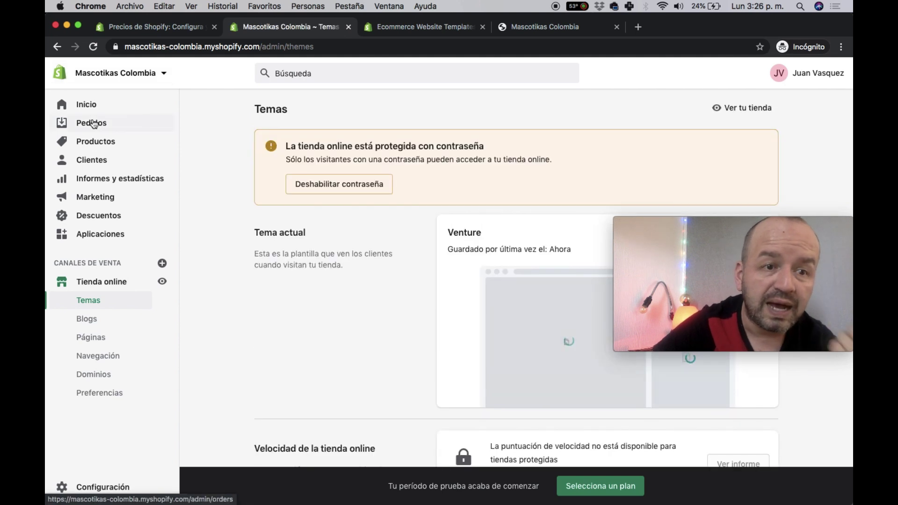
pyautogui.click(96, 146)
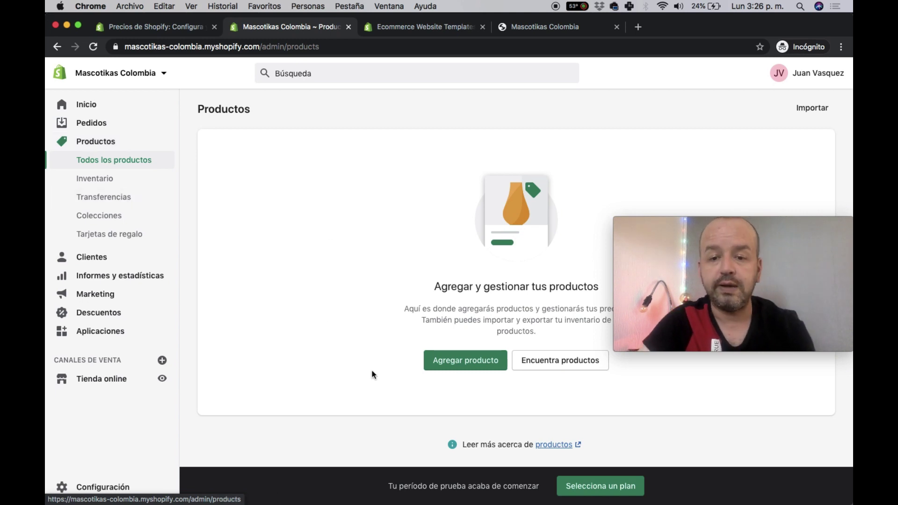
pyautogui.click(467, 360)
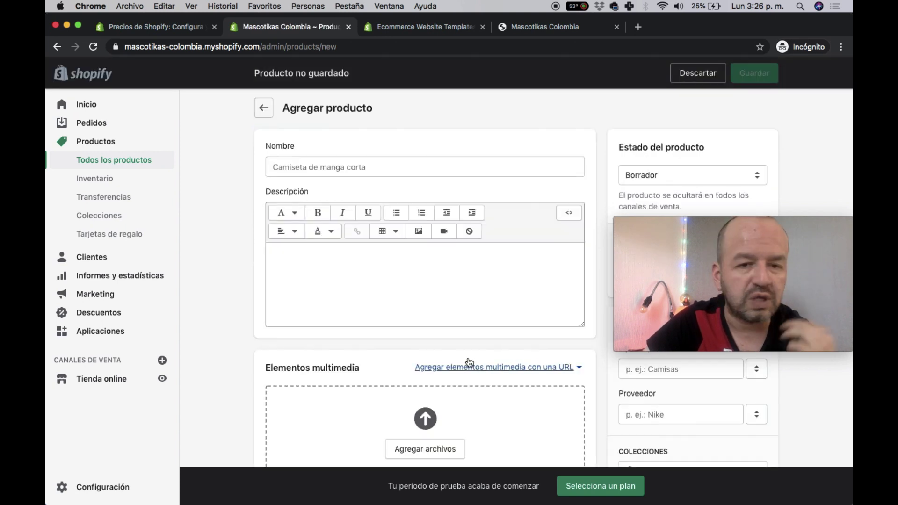
# - Name the product 'Camisa Manga Larga' and fill its description with copied-and-pasted placeholder text
pyautogui.click(367, 173)
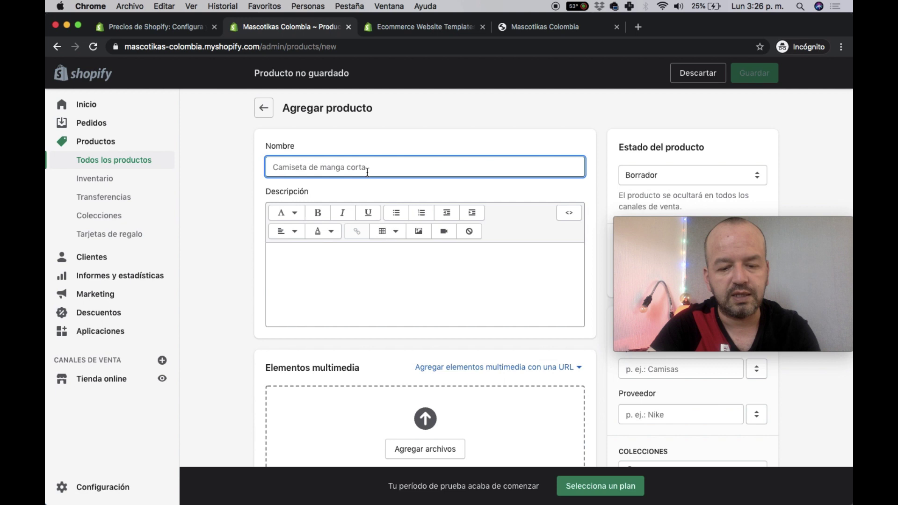
pyautogui.write('Camisa Manga Larga')
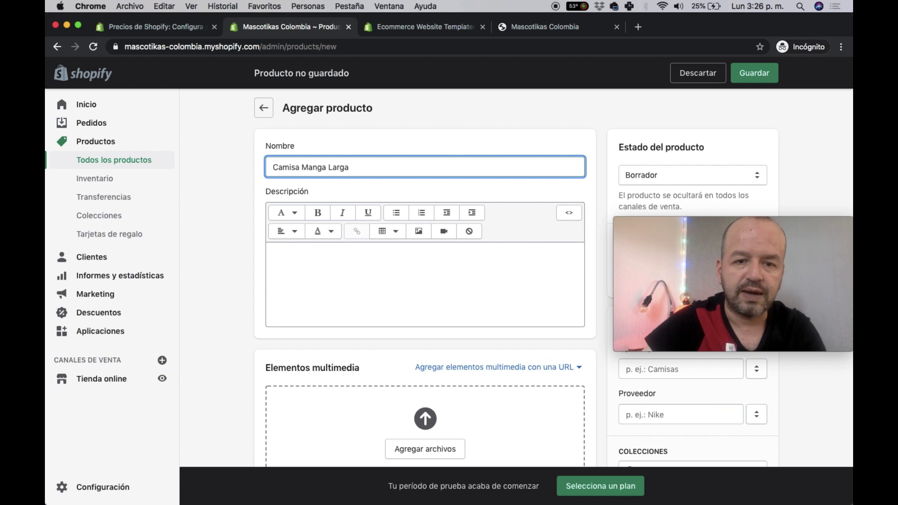
pyautogui.click(383, 262)
pyautogui.write('dfshjk fsdjf sdnf sdfj ksdnf klsfn fklsndklfsdfklsdm')
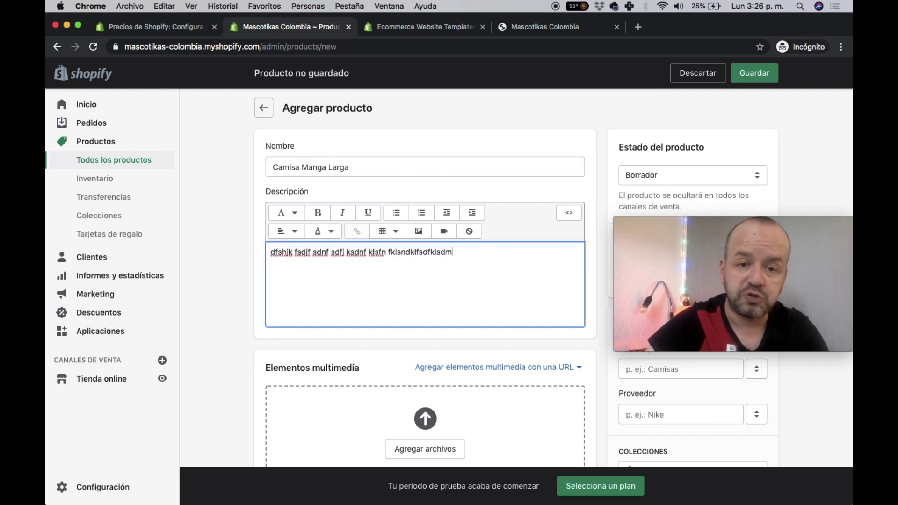
pyautogui.press('super+a')
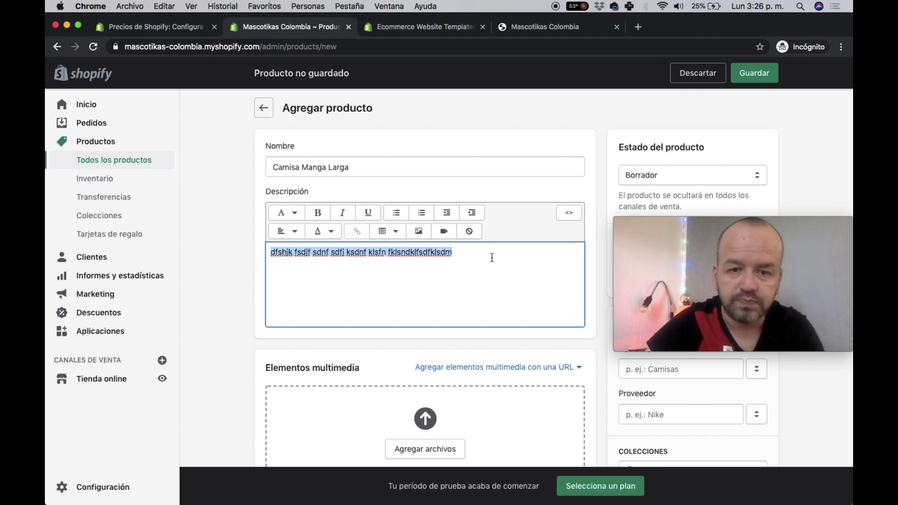
pyautogui.press('super+c')
pyautogui.press('super+v')
pyautogui.press('super+v')
pyautogui.press('super+v')
pyautogui.press('super+v')
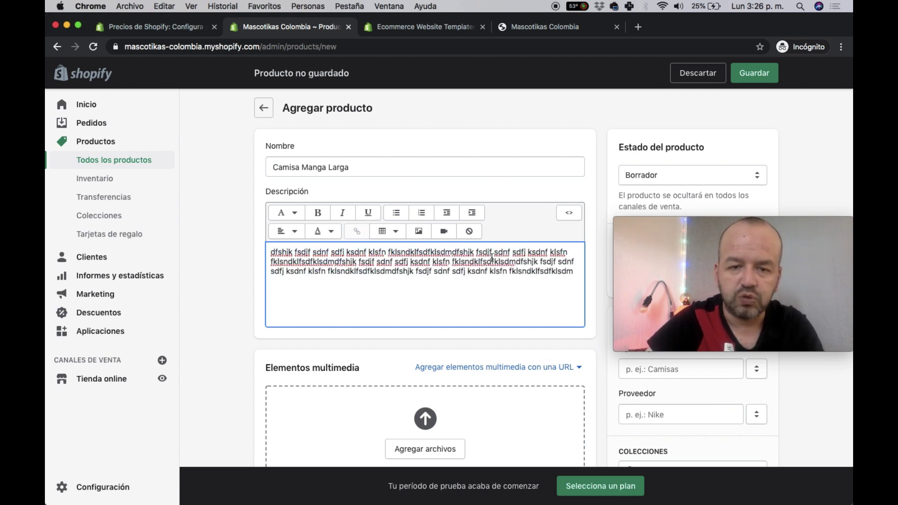
# - Open the file chooser under Elementos multimedia to upload product photos
pyautogui.scroll(-2, 491, 258)
pyautogui.scroll(-5, 492, 258)
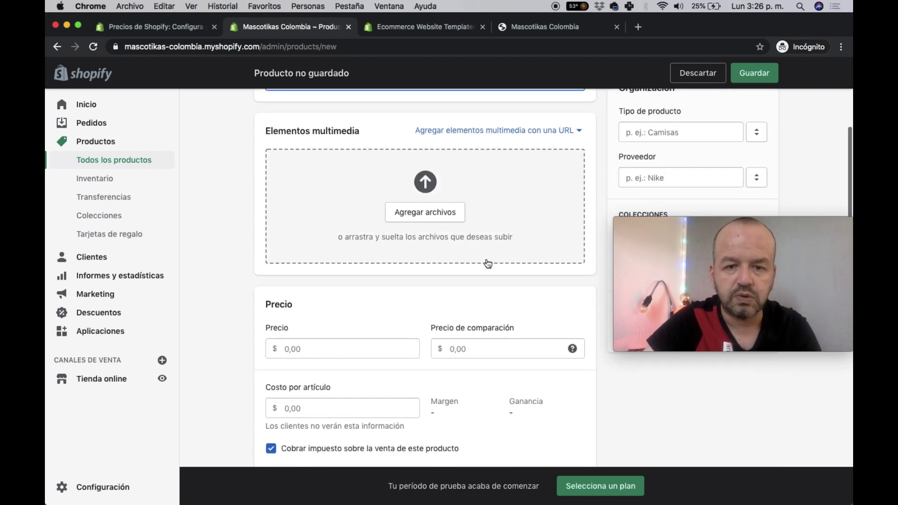
pyautogui.click(415, 189)
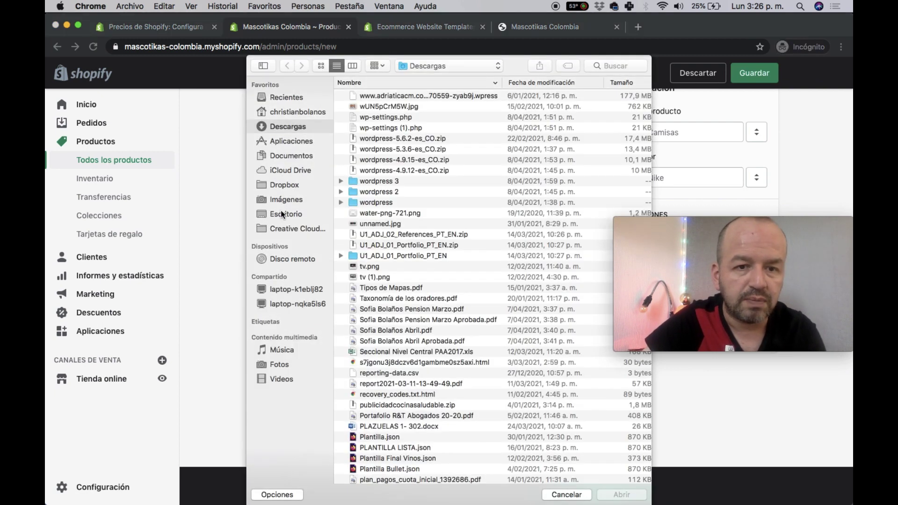
# - Upload MUJWE2.jpeg, MUJER.jpg and HOMBRE1.jpg from Escritorio's Clase Landing folder as product media
pyautogui.click(280, 212)
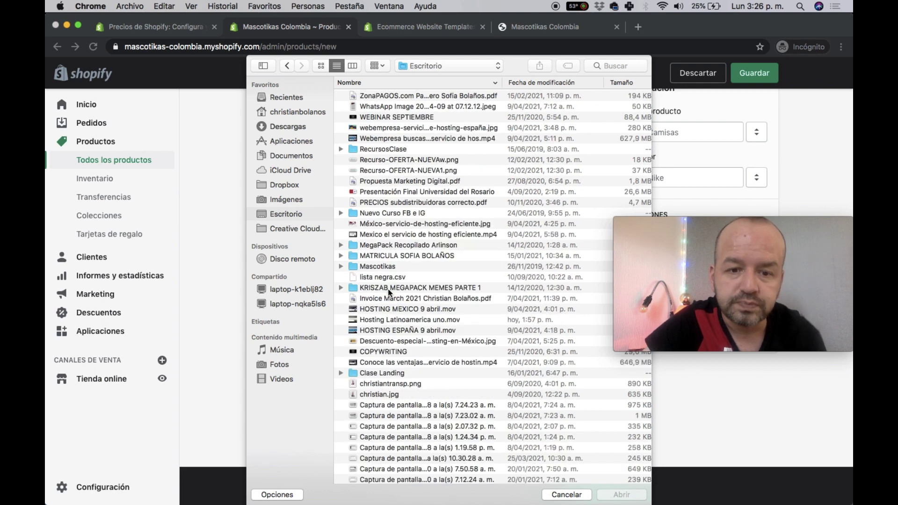
pyautogui.doubleClick(387, 372)
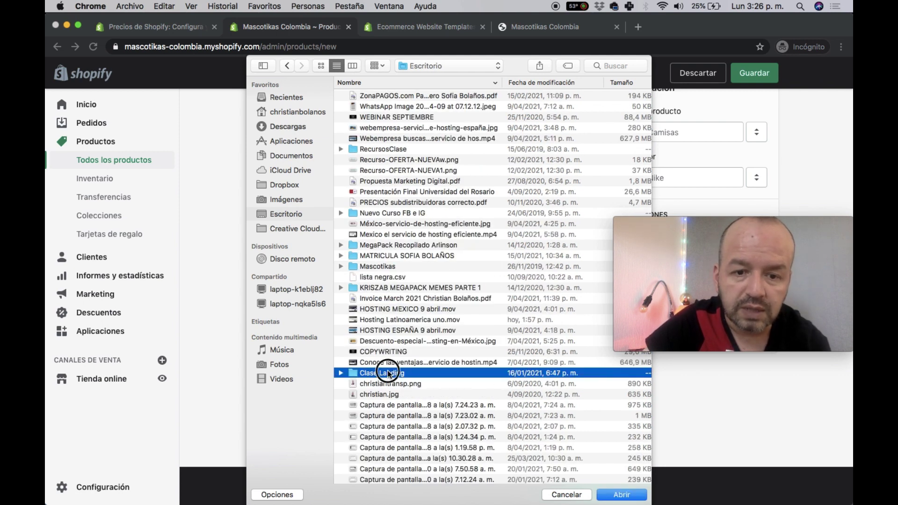
pyautogui.click(388, 107)
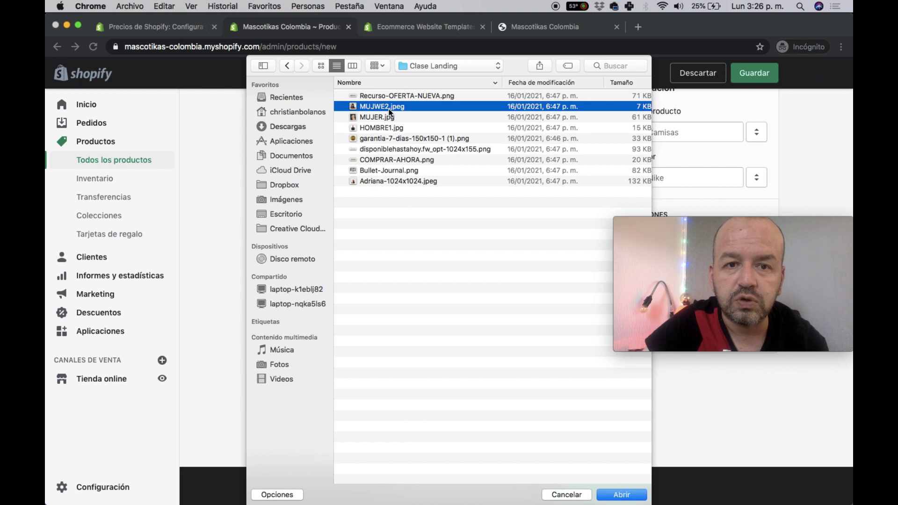
pyautogui.keyDown('shift'); pyautogui.click(383, 118); pyautogui.keyUp('shift')
pyautogui.keyDown('super'); pyautogui.click(399, 130); pyautogui.keyUp('super')
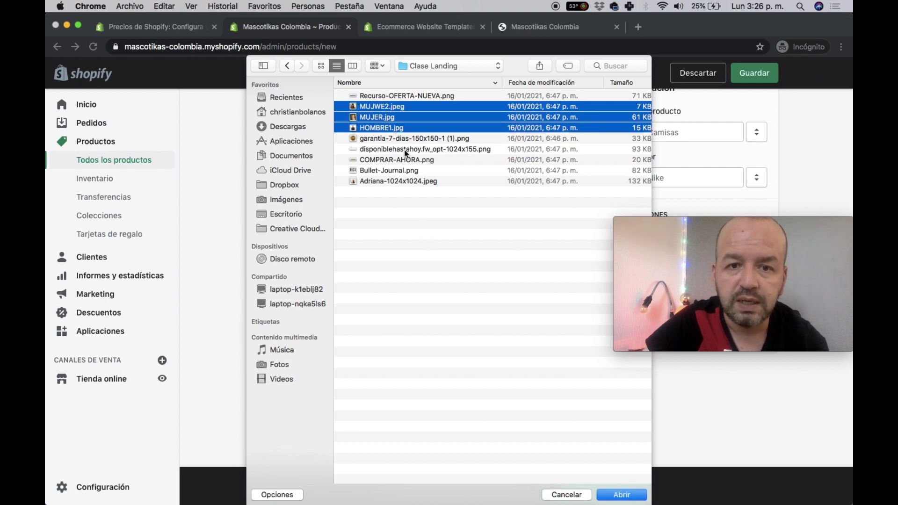
pyautogui.click(622, 494)
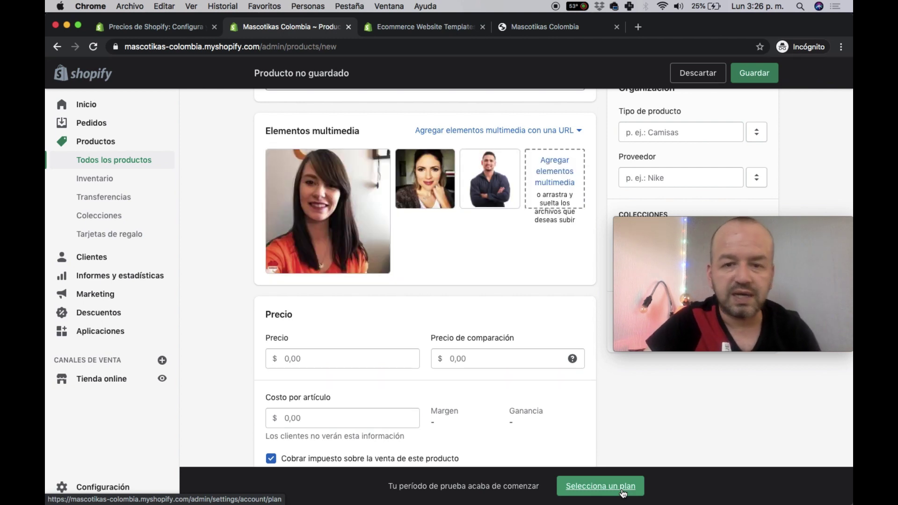
# - Check the store preview and theme templates pages, then return to the product's Precio field
pyautogui.scroll(3, 393, 212)
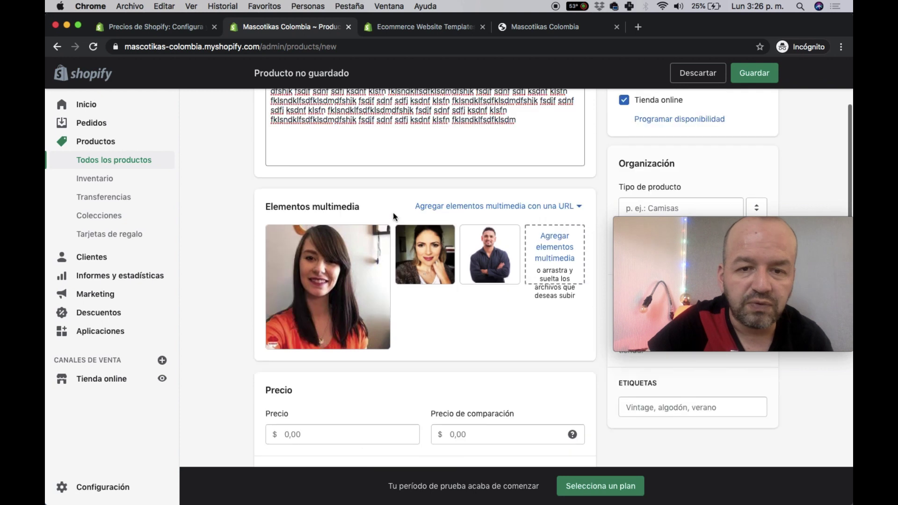
pyautogui.scroll(-3, 422, 372)
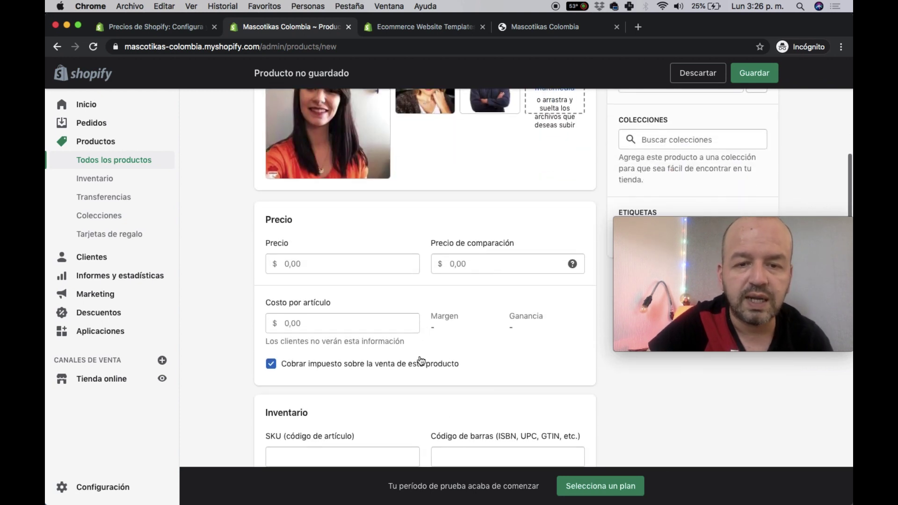
pyautogui.scroll(1, 434, 154)
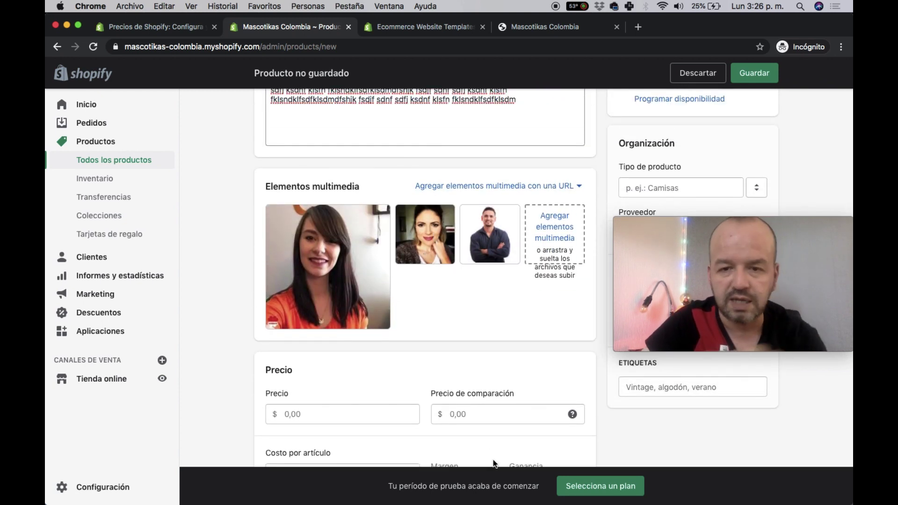
pyautogui.scroll(-3, 486, 437)
pyautogui.scroll(-1, 486, 439)
pyautogui.click(318, 244)
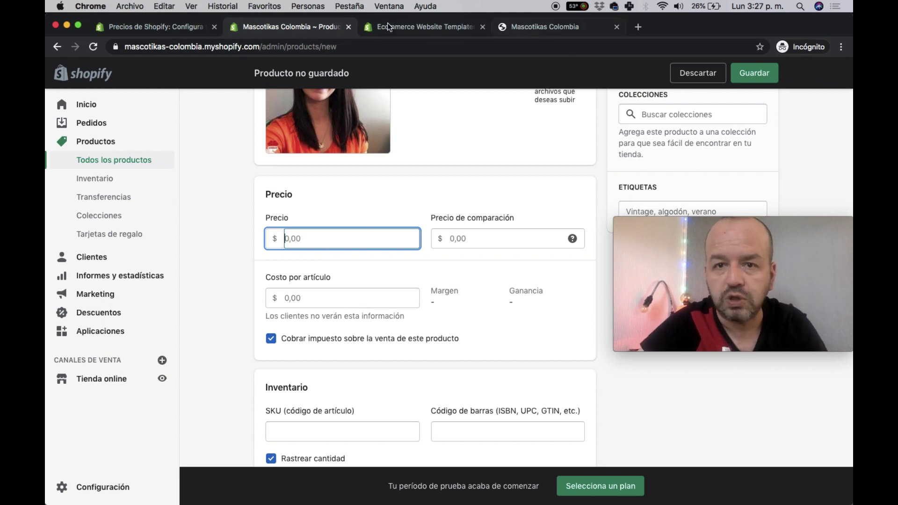
pyautogui.click(532, 25)
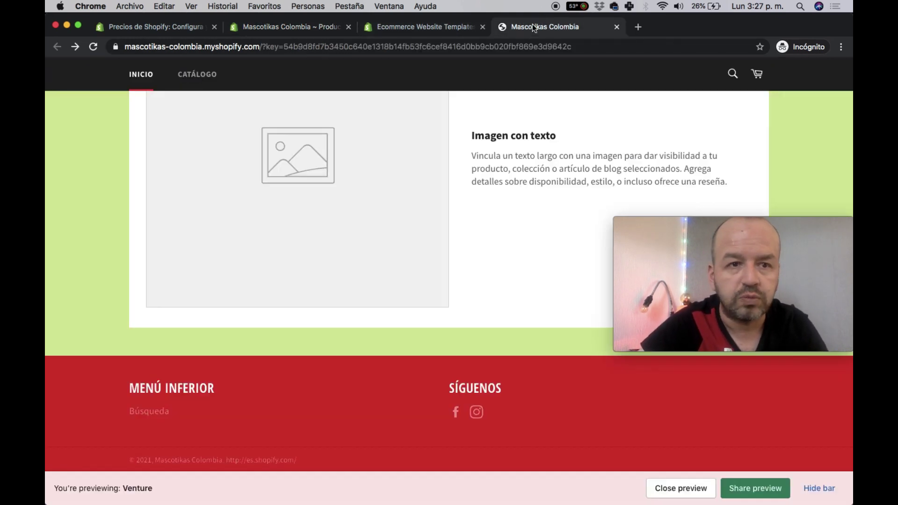
pyautogui.click(285, 48)
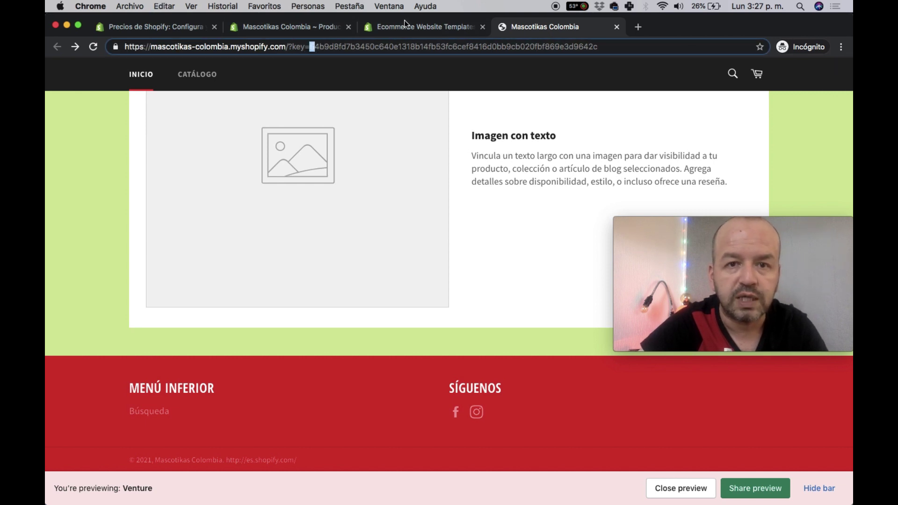
pyautogui.click(405, 21)
pyautogui.click(267, 27)
# - Enter a price of 50.000,00 and set the Disponible stock quantity to 1
pyautogui.write('50000')
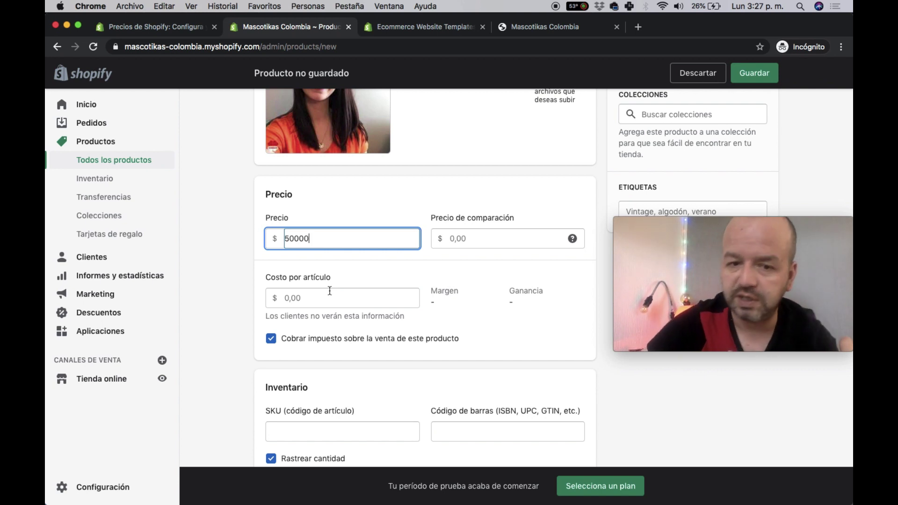
pyautogui.scroll(-3, 330, 291)
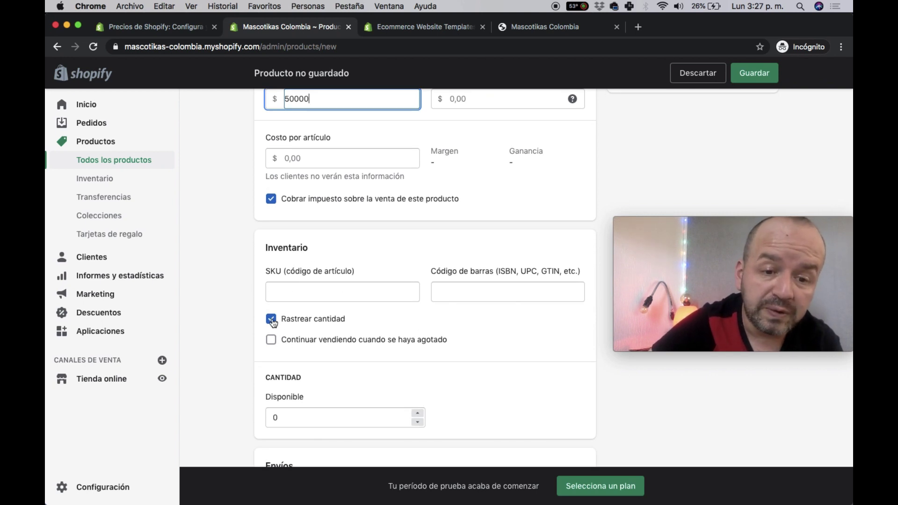
pyautogui.click(418, 413)
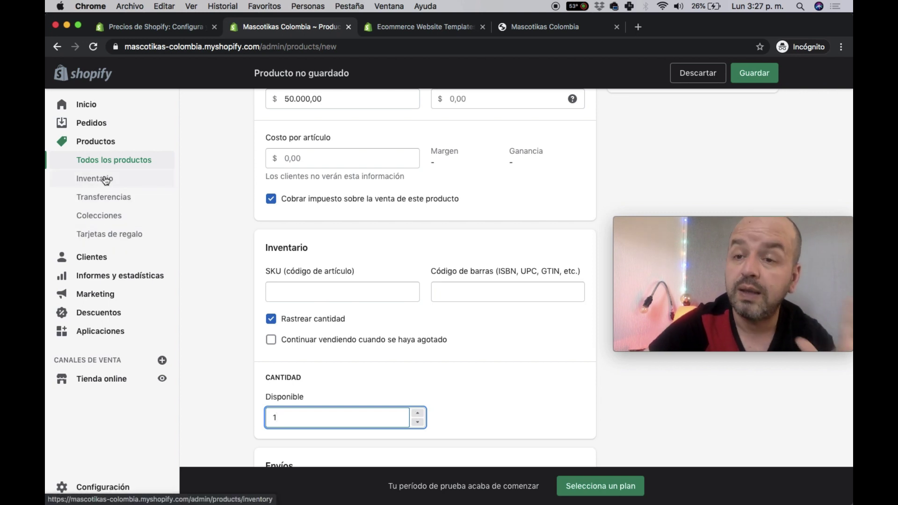
# - Rearrange the view and windows to bring the product page back into focus
pyautogui.scroll(-6, 299, 376)
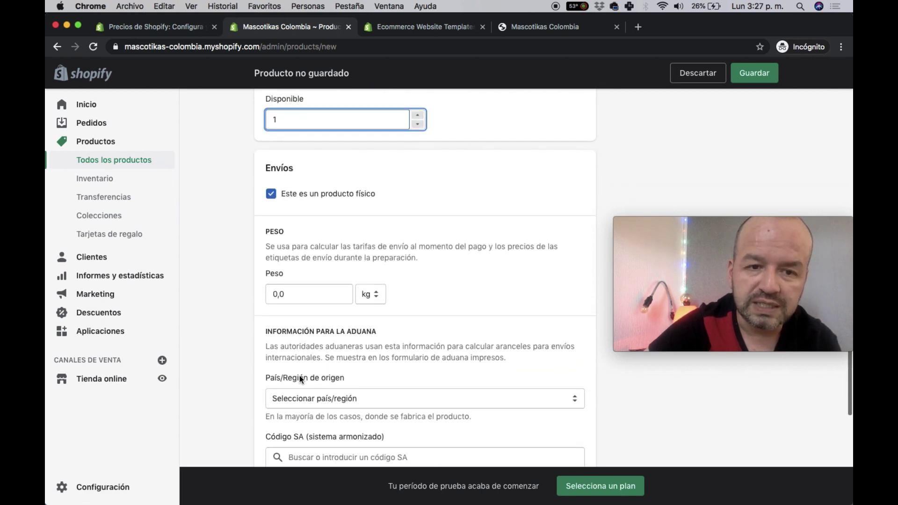
pyautogui.scroll(10, 300, 378)
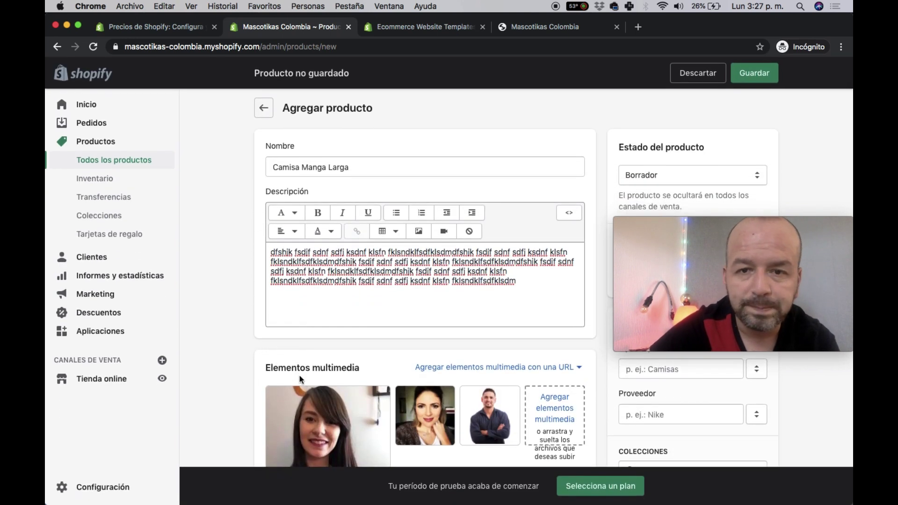
pyautogui.scroll(-2, 592, 201)
pyautogui.scroll(2, 592, 198)
pyautogui.moveTo(665, 229)
pyautogui.moveTo(663, 229); pyautogui.dragTo(649, 115)
pyautogui.scroll(-1, 667, 350)
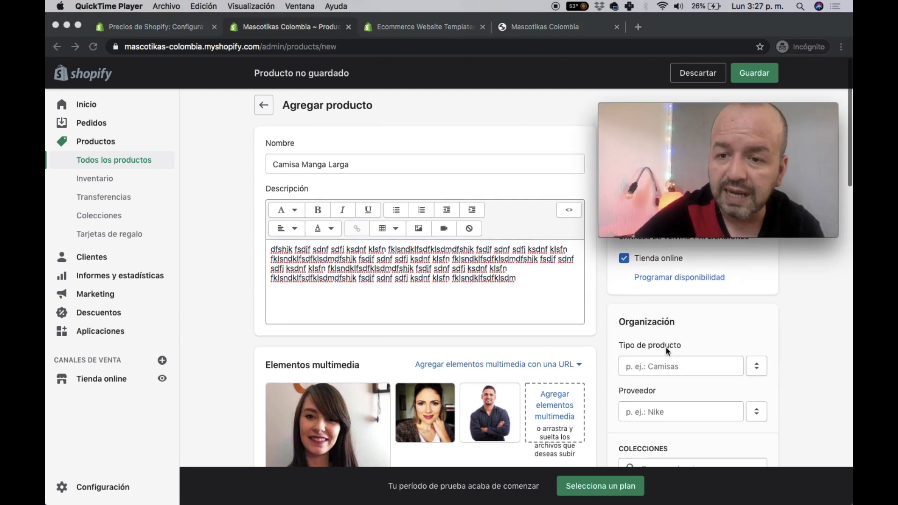
pyautogui.scroll(-1, 667, 351)
pyautogui.click(720, 86)
pyautogui.moveTo(703, 110)
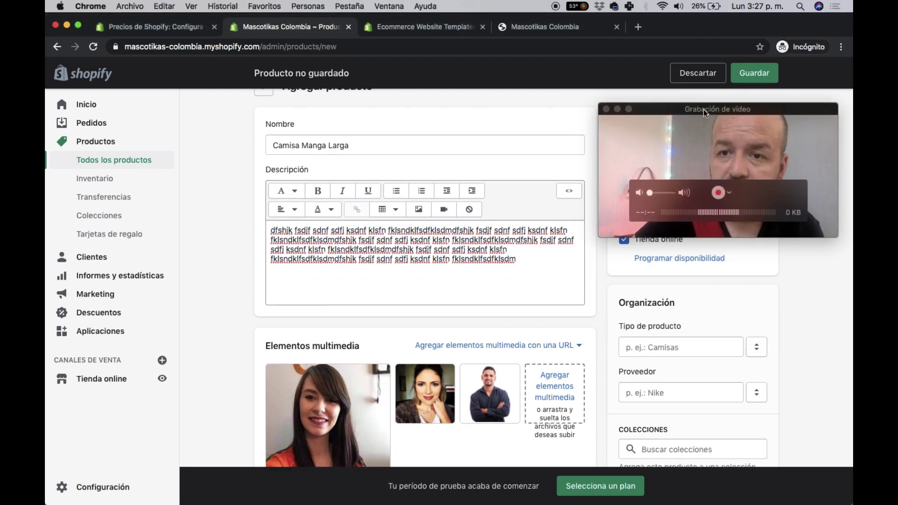
pyautogui.moveTo(704, 110); pyautogui.dragTo(244, 89)
pyautogui.scroll(1, 636, 164)
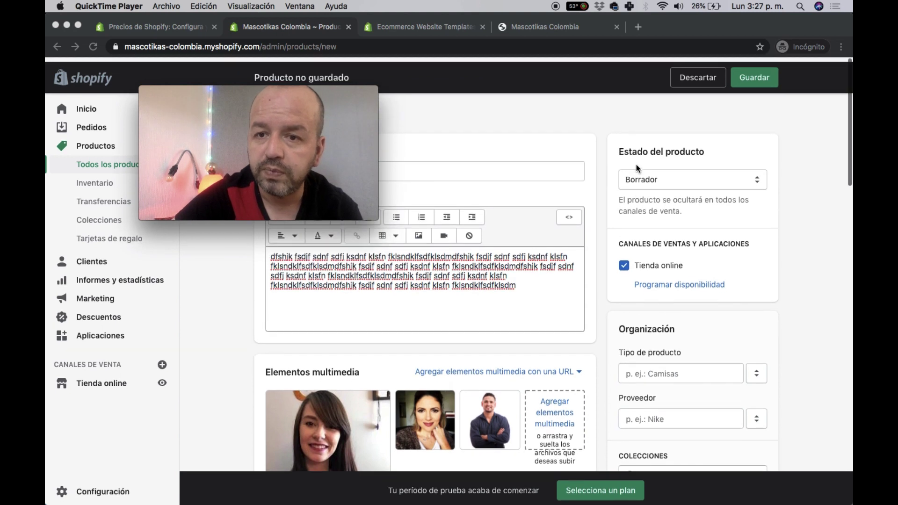
pyautogui.scroll(-1, 636, 164)
pyautogui.click(725, 175)
# - Change the product status from Borrador to Activo and show the Buscar colecciones list
pyautogui.click(708, 178)
pyautogui.click(690, 164)
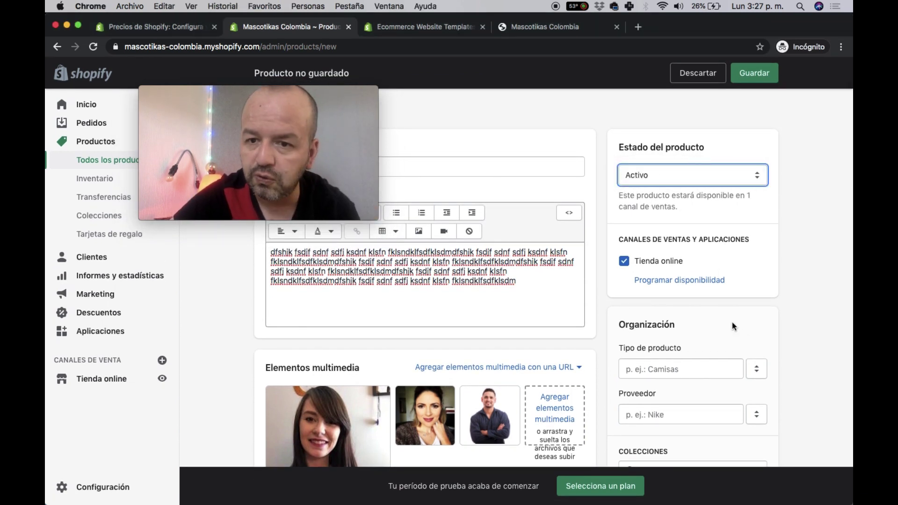
pyautogui.scroll(-3, 614, 294)
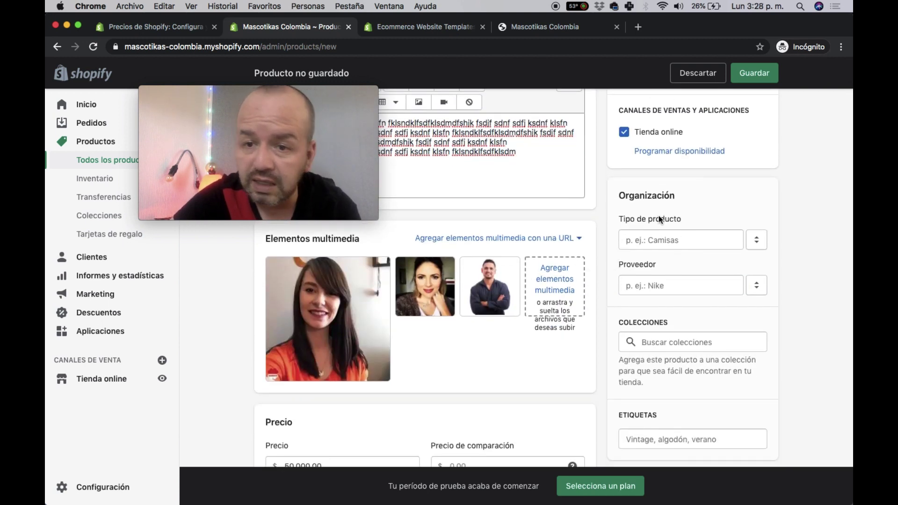
pyautogui.scroll(-1, 675, 304)
pyautogui.click(664, 296)
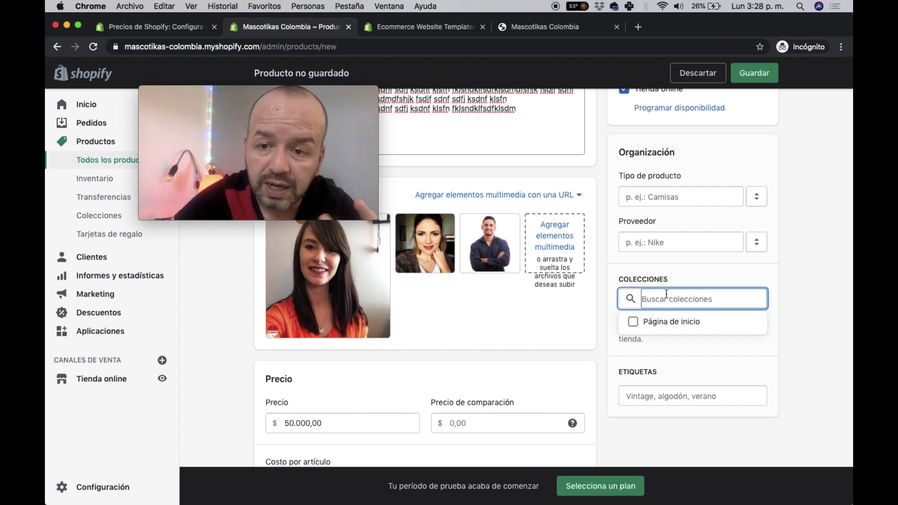
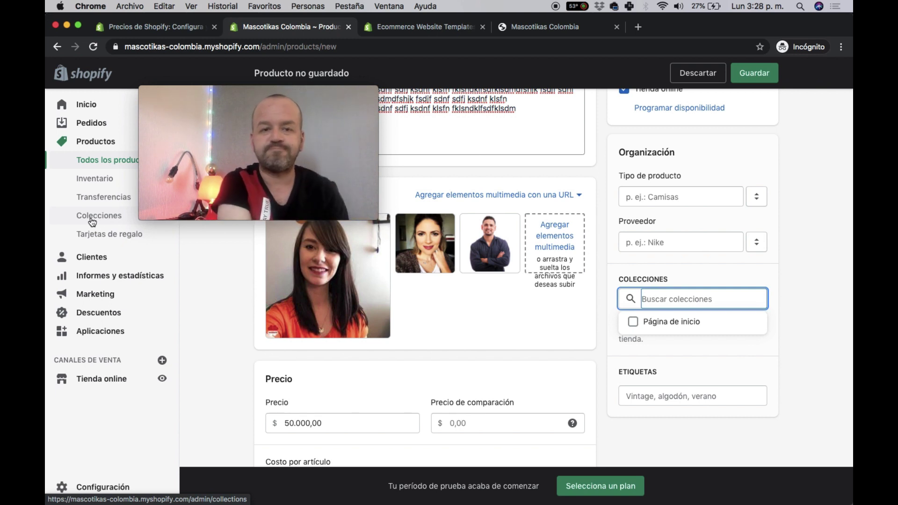
# - Assign the product to Página de inicio, tag it 'algodon', and save the product
pyautogui.click(634, 325)
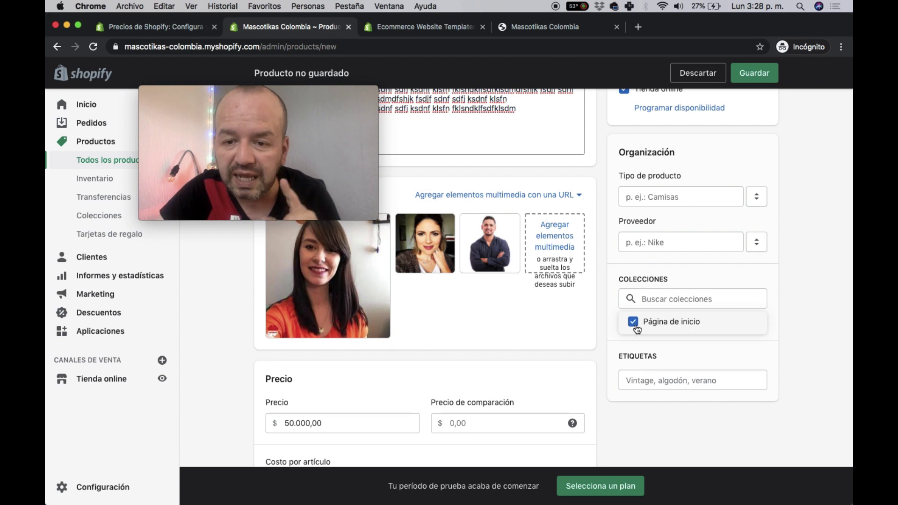
pyautogui.click(665, 242)
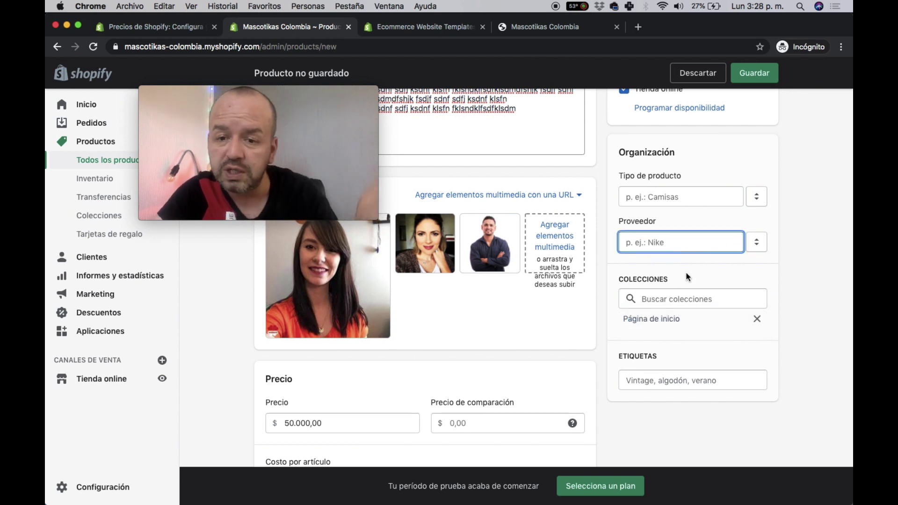
pyautogui.click(658, 380)
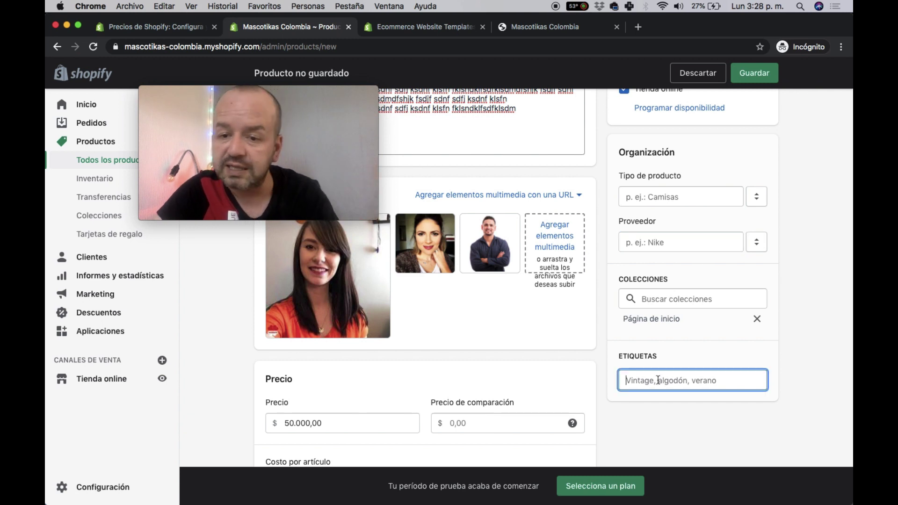
pyautogui.write('alga')
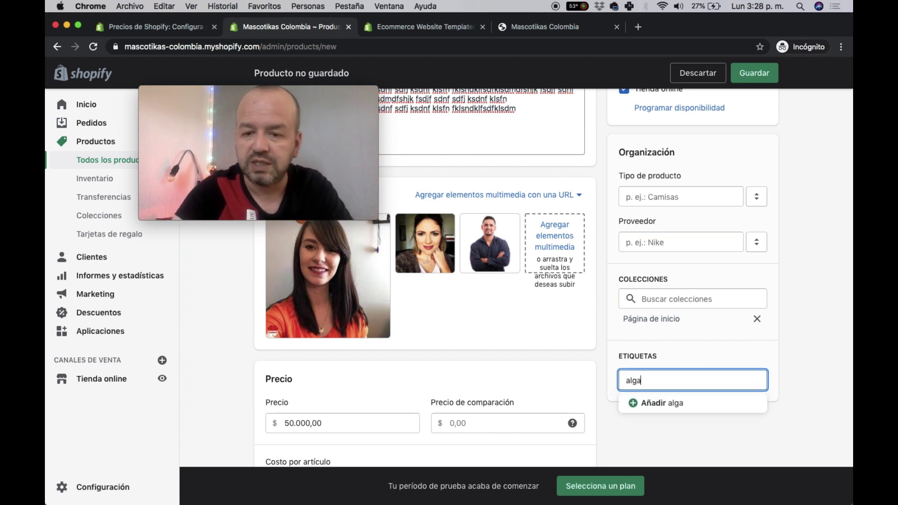
pyautogui.press('BackSpace')
pyautogui.write('odon')
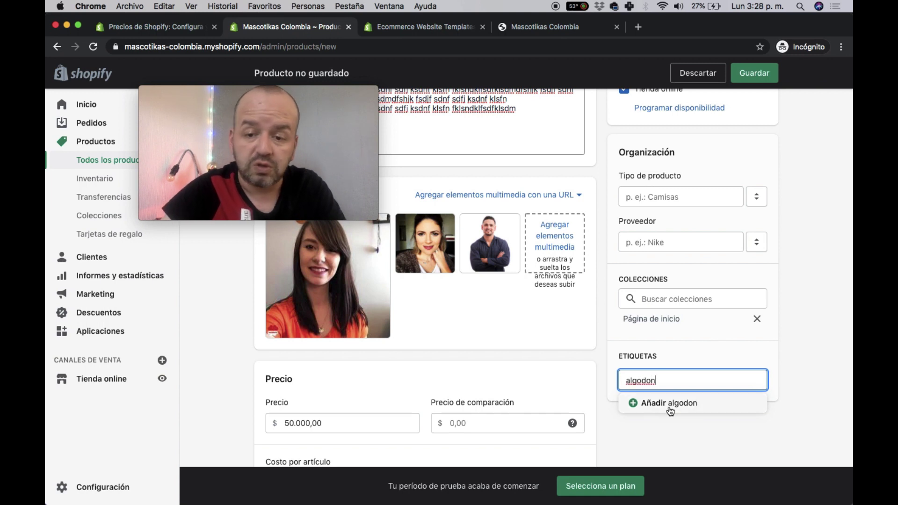
pyautogui.click(669, 405)
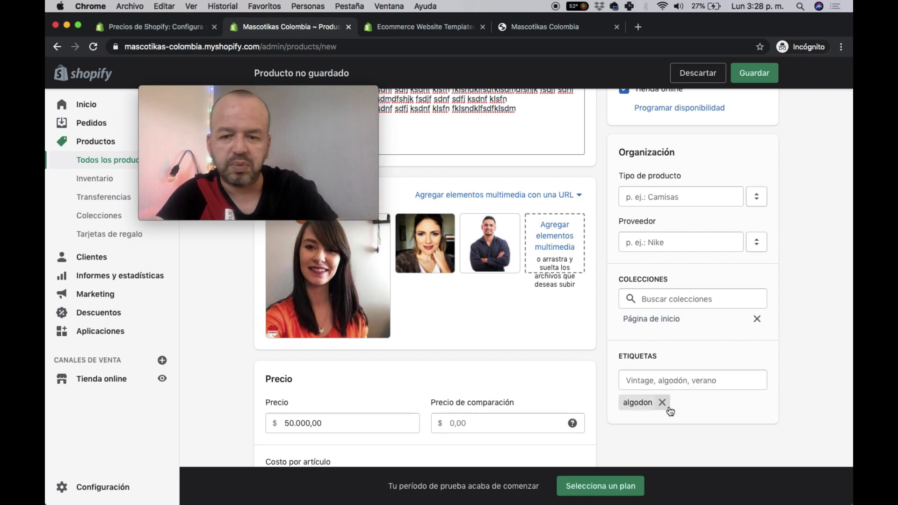
pyautogui.scroll(5, 669, 411)
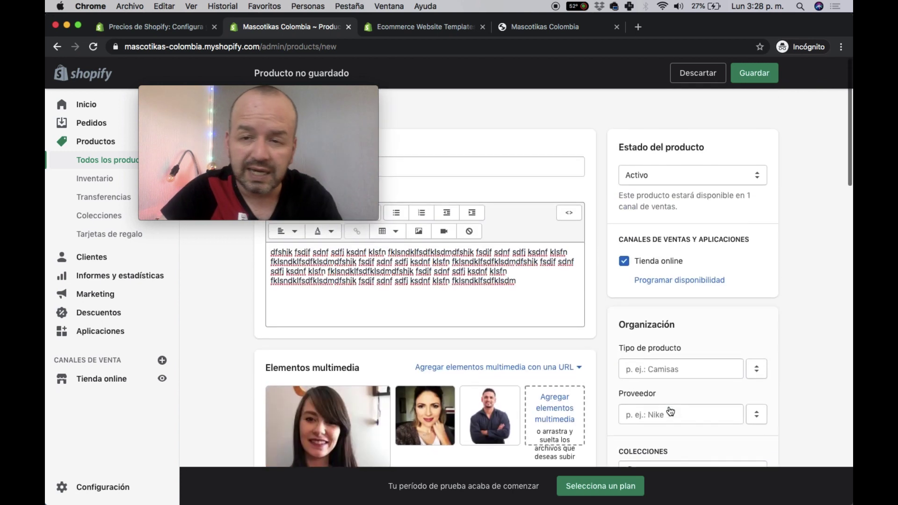
pyautogui.click(756, 76)
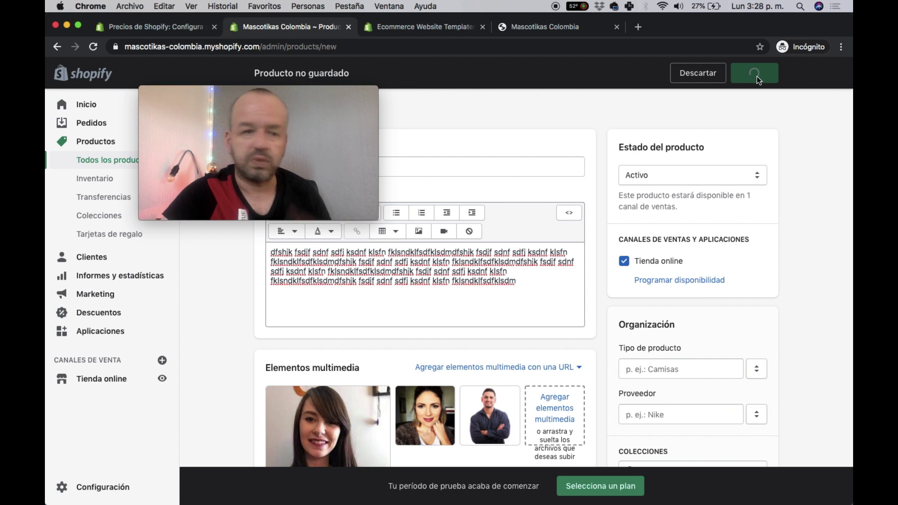
# - Start a new collection from Colecciones and name it Zapatos
pyautogui.moveTo(209, 189)
pyautogui.click(95, 217)
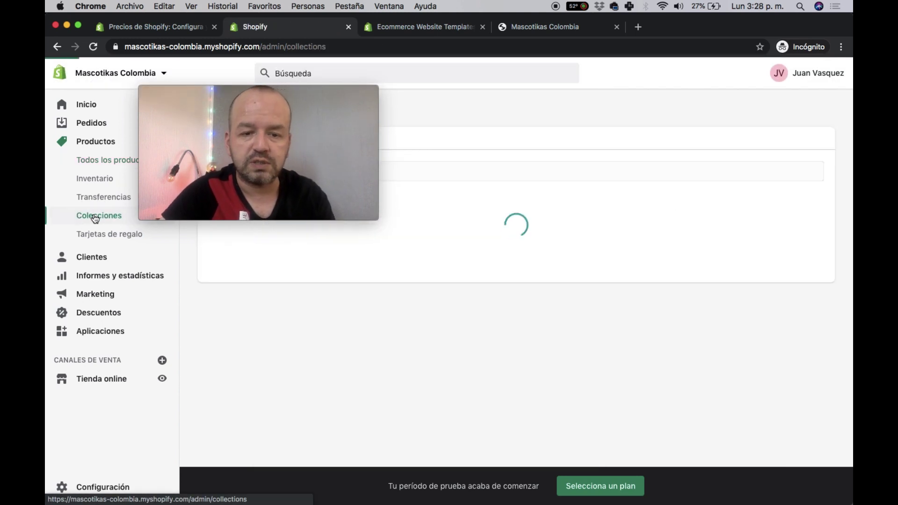
pyautogui.moveTo(233, 89); pyautogui.dragTo(706, 369)
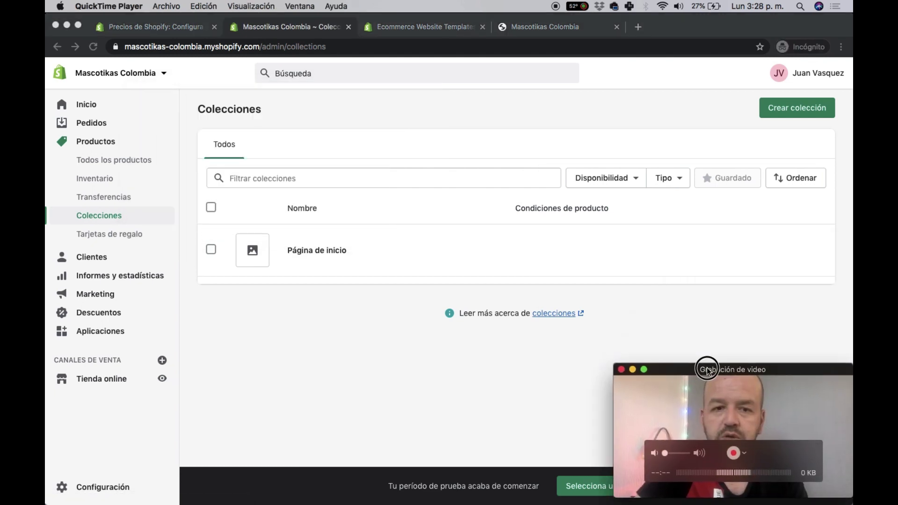
pyautogui.click(750, 140)
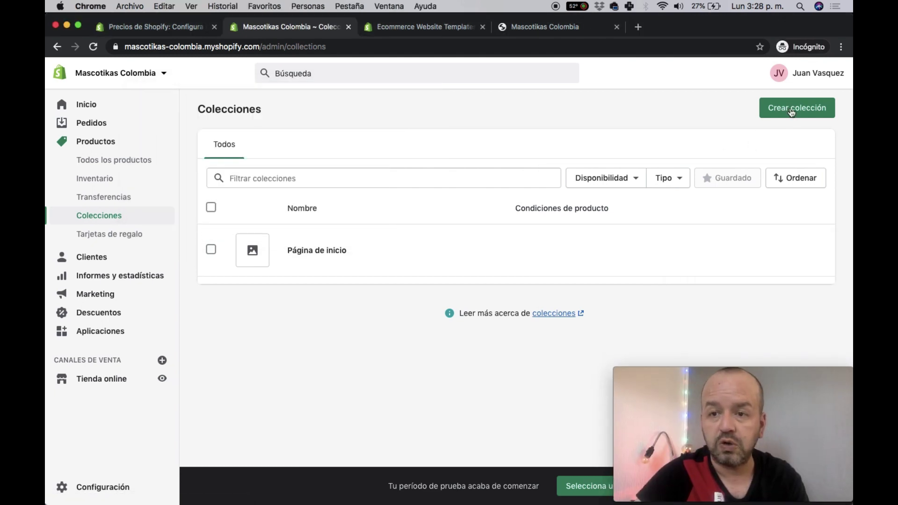
pyautogui.click(789, 109)
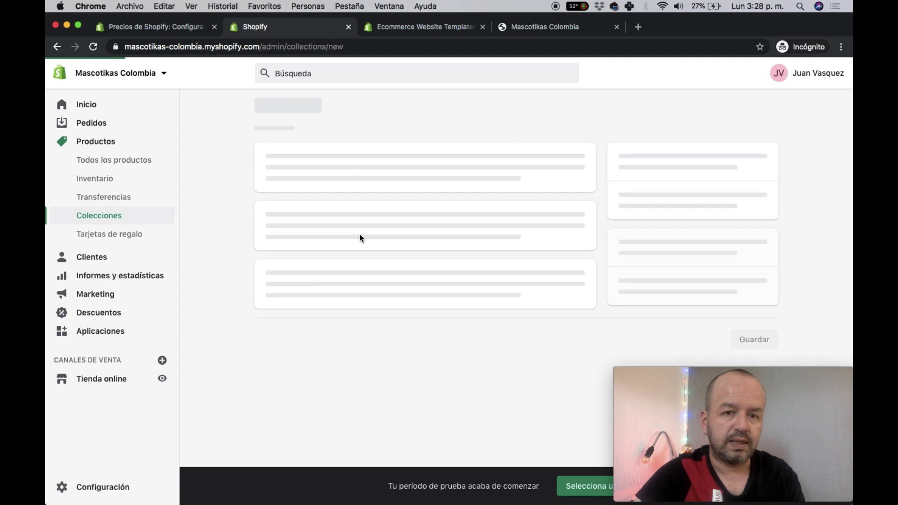
pyautogui.click(325, 163)
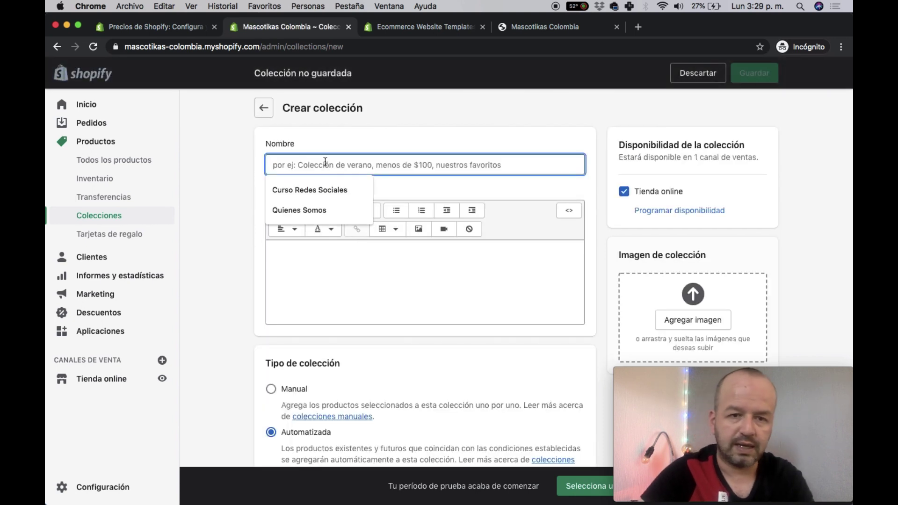
pyautogui.write('Zapatos')
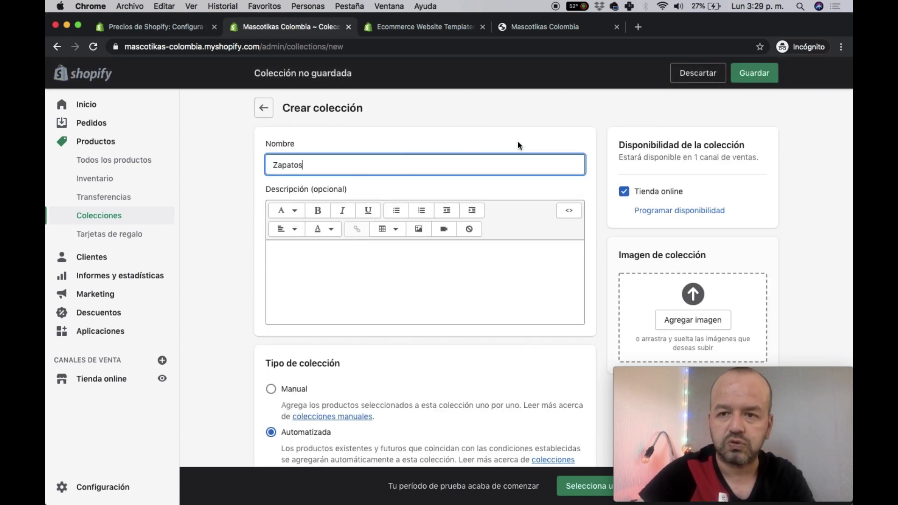
pyautogui.click(754, 75)
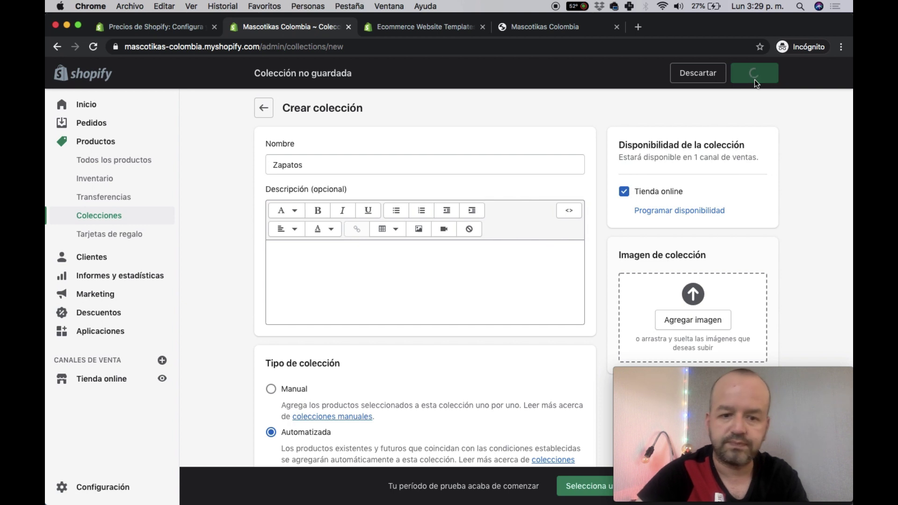
# - Give the Zapatos collection the description 'dsddas jadsk dasj dkas' and make it Manual
pyautogui.scroll(-2, 362, 297)
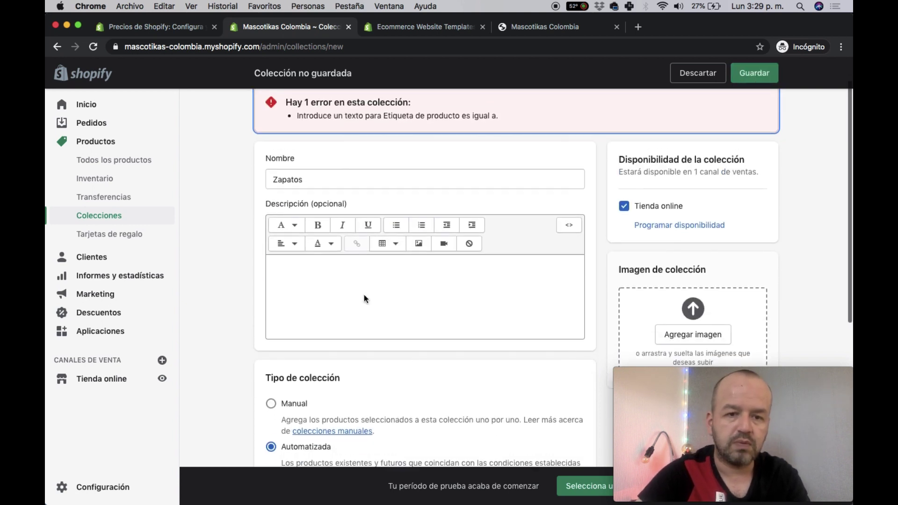
pyautogui.click(352, 275)
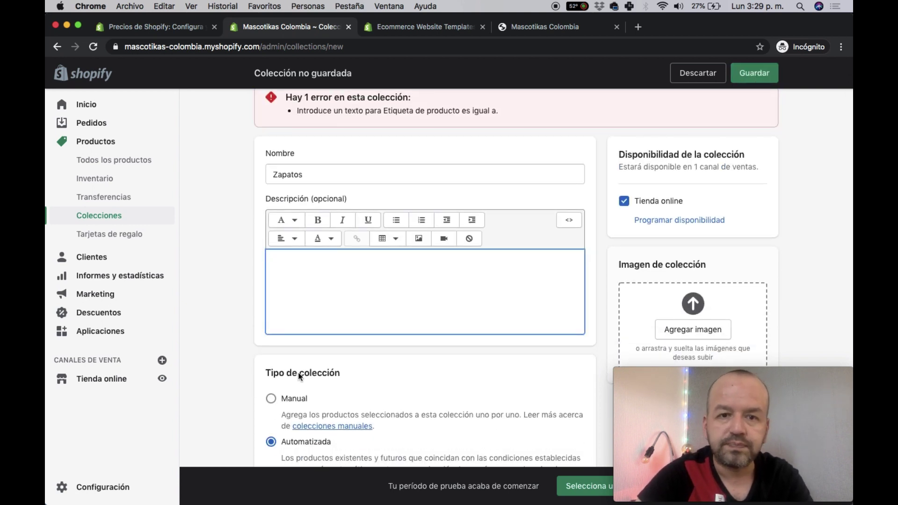
pyautogui.scroll(-6, 300, 374)
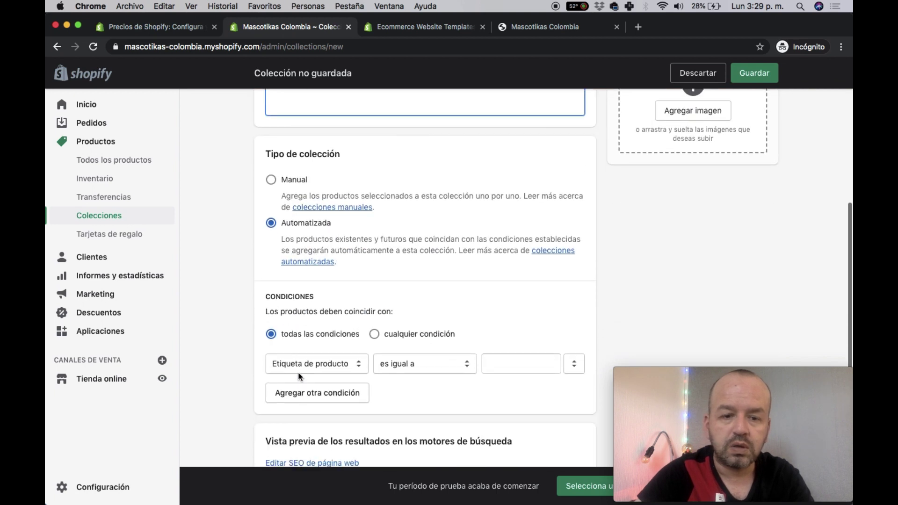
pyautogui.scroll(7, 299, 372)
pyautogui.scroll(-8, 298, 372)
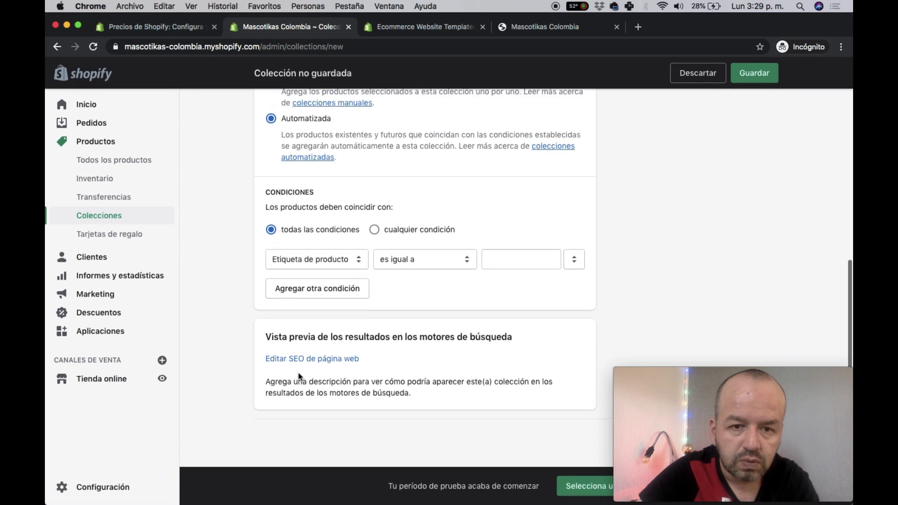
pyautogui.scroll(8, 299, 374)
pyautogui.click(298, 376)
pyautogui.write('dsddas jadsk dasj dkas')
pyautogui.scroll(-4, 299, 281)
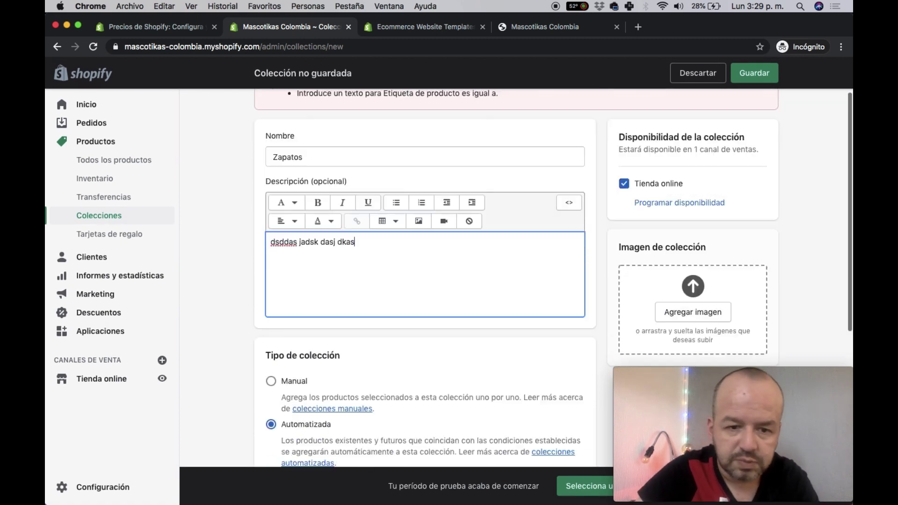
pyautogui.click(270, 259)
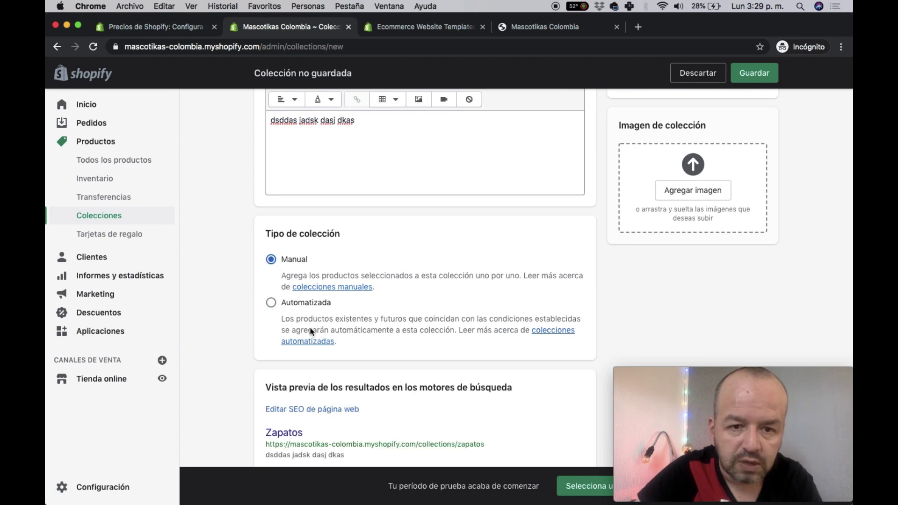
# - Go to the Todos los productos list
pyautogui.scroll(-2, 312, 332)
pyautogui.scroll(5, 396, 271)
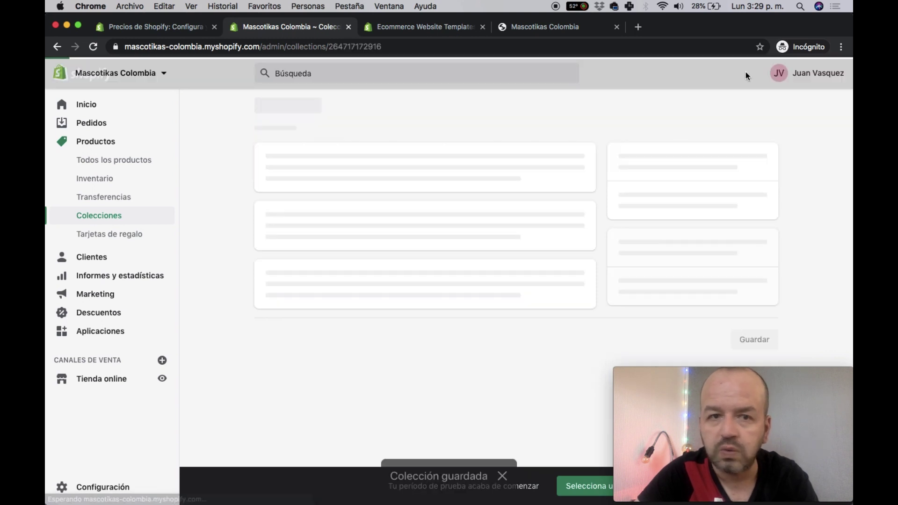
pyautogui.scroll(-5, 579, 177)
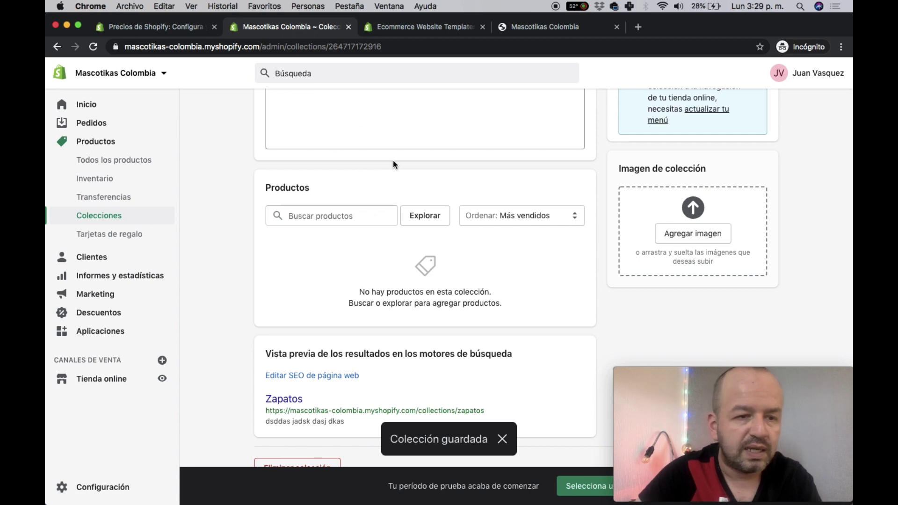
pyautogui.scroll(3, 393, 161)
pyautogui.click(114, 162)
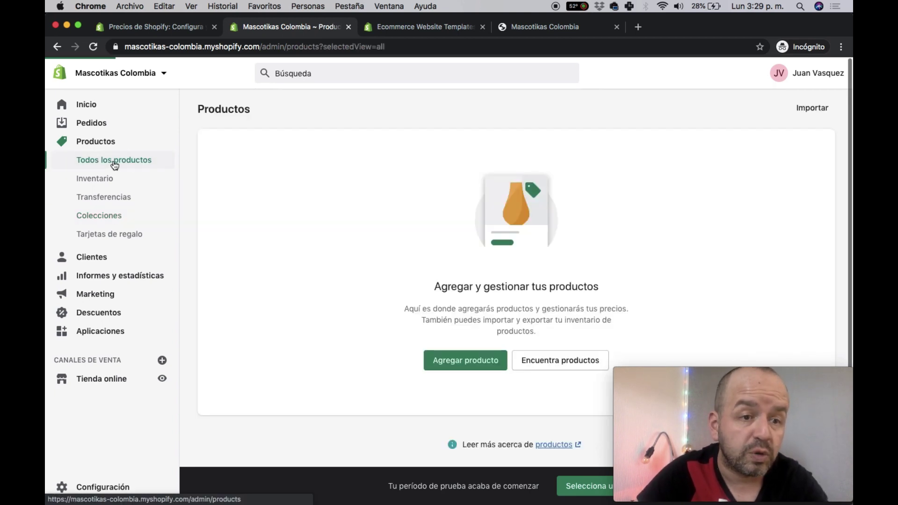
# - Create a new product named 'Camisa 5' with a placeholder description
pyautogui.click(795, 107)
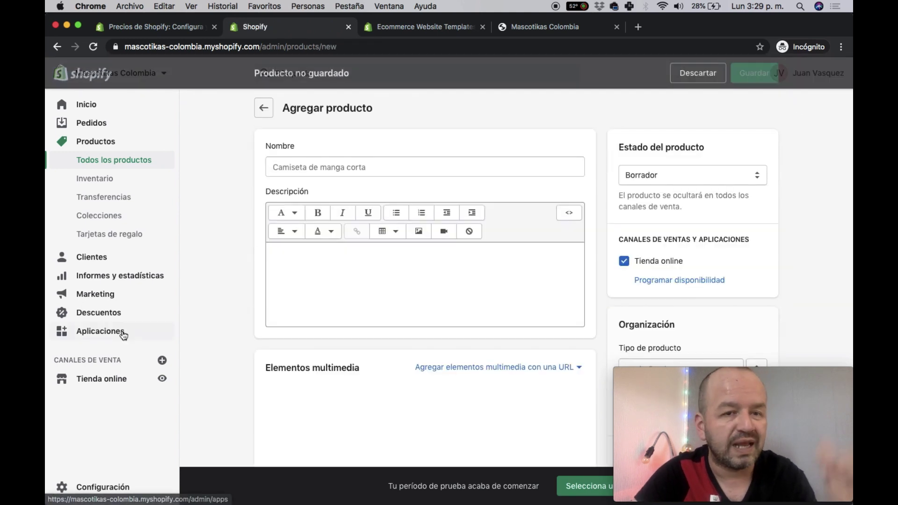
pyautogui.click(302, 160)
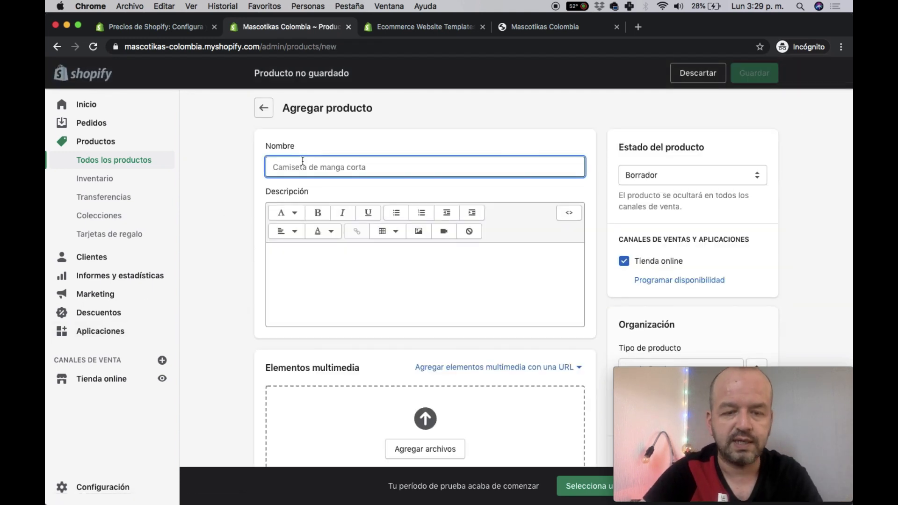
pyautogui.write('Camisa')
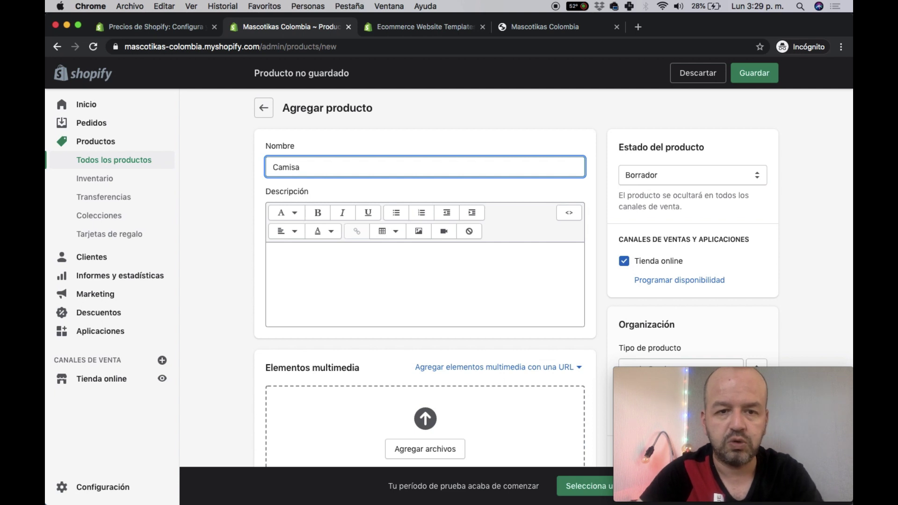
pyautogui.write(' 5')
pyautogui.click(314, 280)
pyautogui.write('ds lxzkgnsgkl dfnkgl')
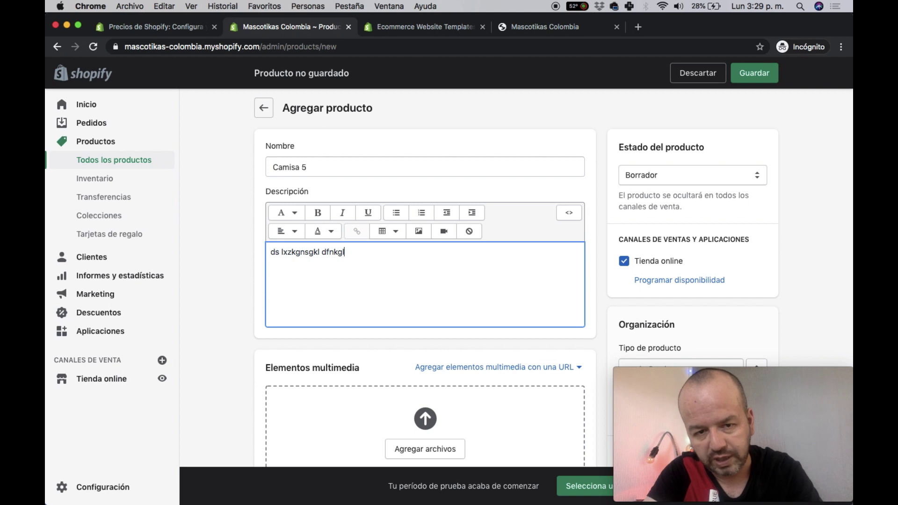
pyautogui.write(' dnfkgldnfgkldf ngkldfgn kdlfg ndfklg')
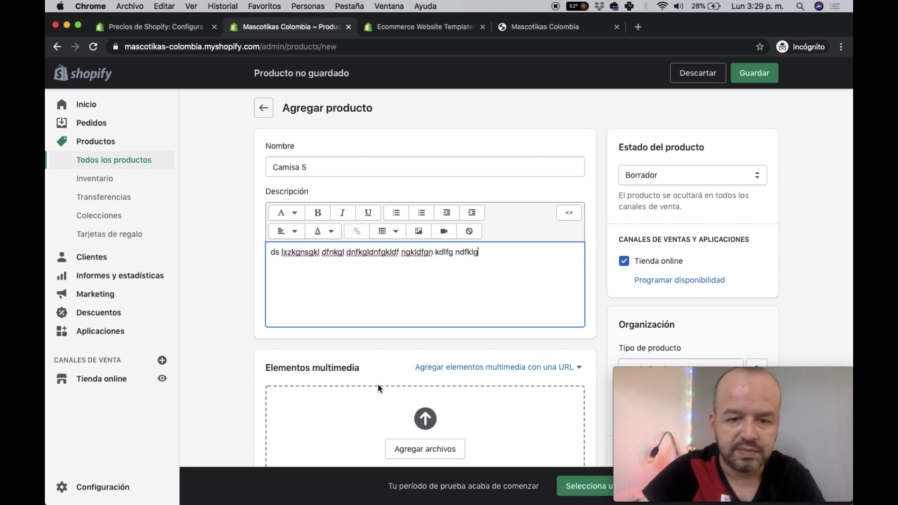
# - Upload HOMBRE1.jpg as the product image
pyautogui.scroll(-3, 378, 374)
pyautogui.click(444, 351)
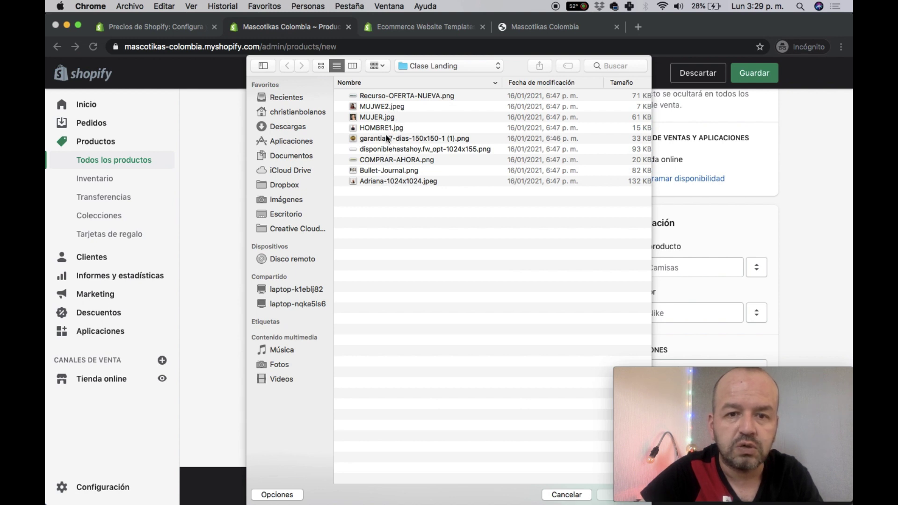
pyautogui.click(381, 128)
pyautogui.doubleClick(381, 128)
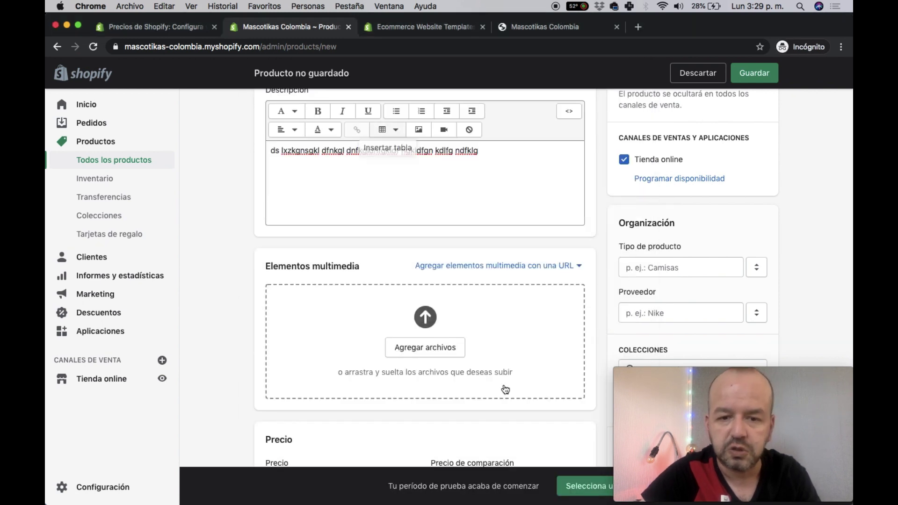
# - Set the product price to 5555,00
pyautogui.scroll(-5, 504, 388)
pyautogui.scroll(4, 491, 378)
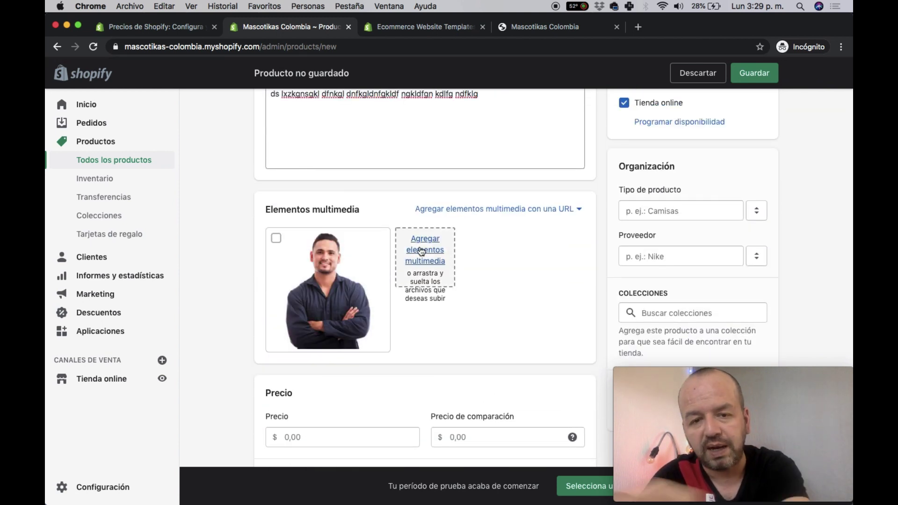
pyautogui.scroll(-5, 414, 247)
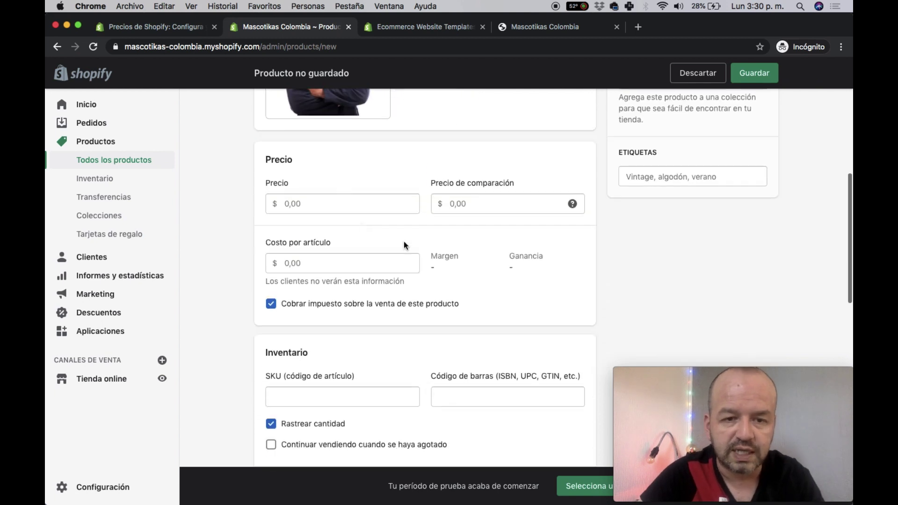
pyautogui.click(317, 204)
pyautogui.press('super+v')
pyautogui.press('super+v')
# - Set the product status to Activo
pyautogui.scroll(-6, 314, 205)
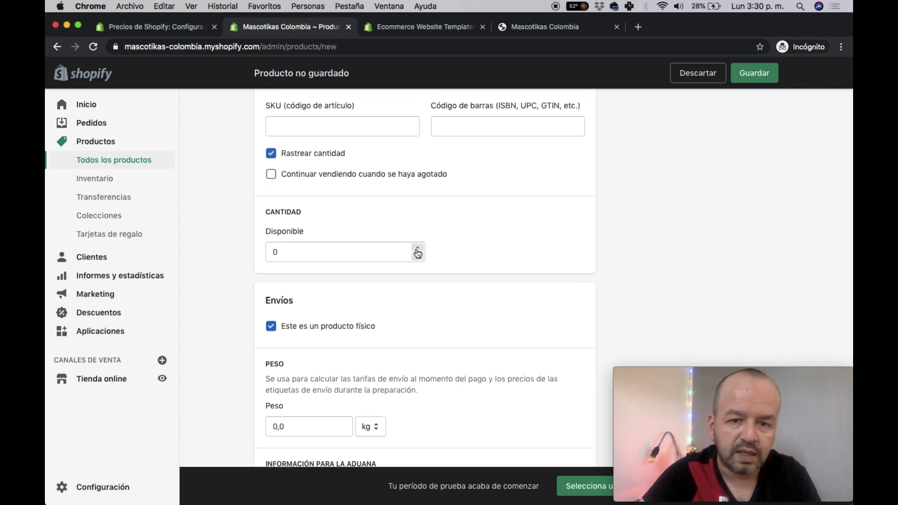
pyautogui.scroll(10, 529, 270)
pyautogui.scroll(-6, 608, 274)
pyautogui.scroll(-10, 639, 273)
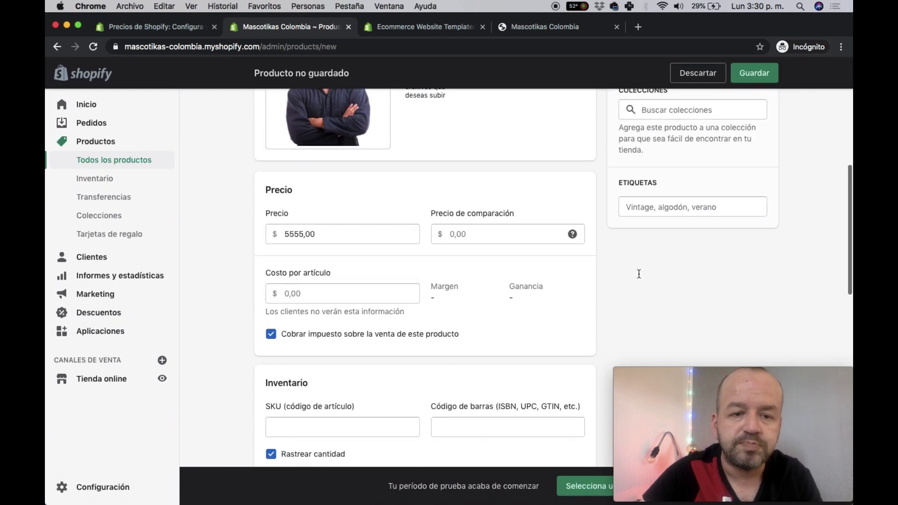
pyautogui.scroll(-8, 639, 277)
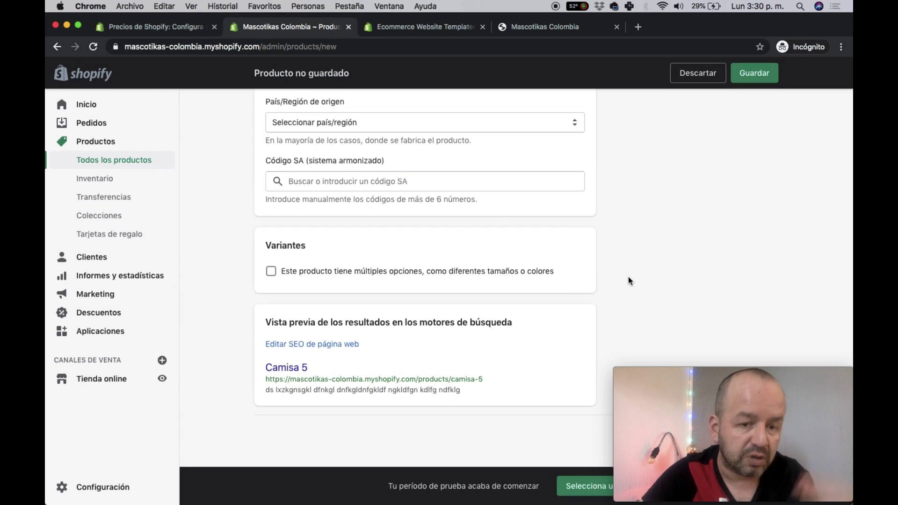
pyautogui.scroll(2, 628, 277)
pyautogui.scroll(18, 627, 277)
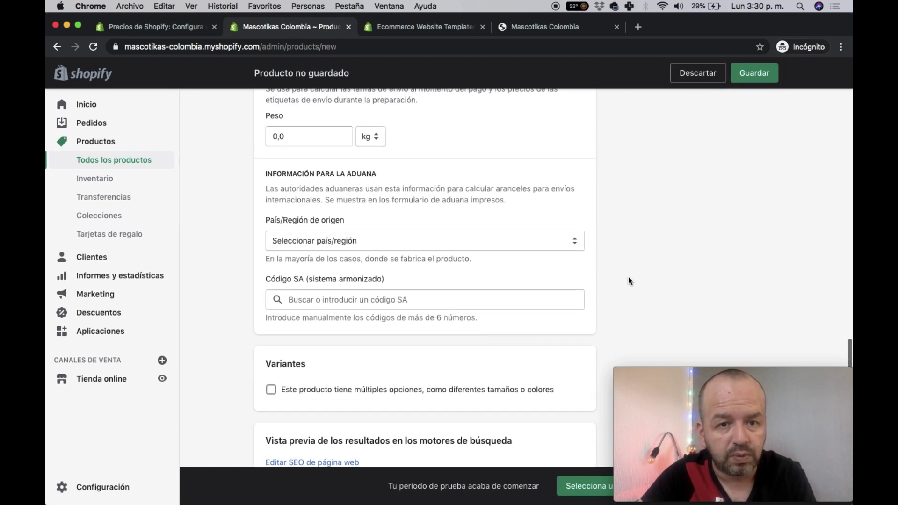
pyautogui.scroll(-2, 699, 211)
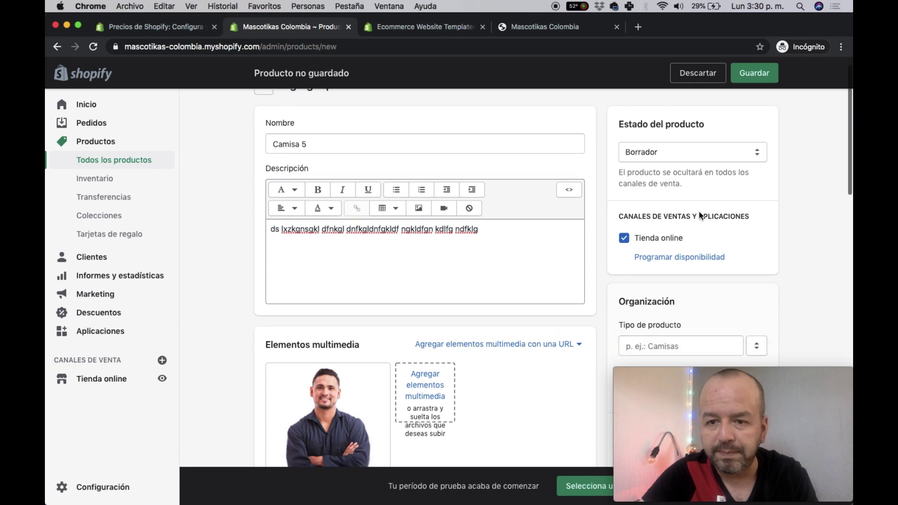
pyautogui.scroll(2, 686, 189)
pyautogui.click(681, 169)
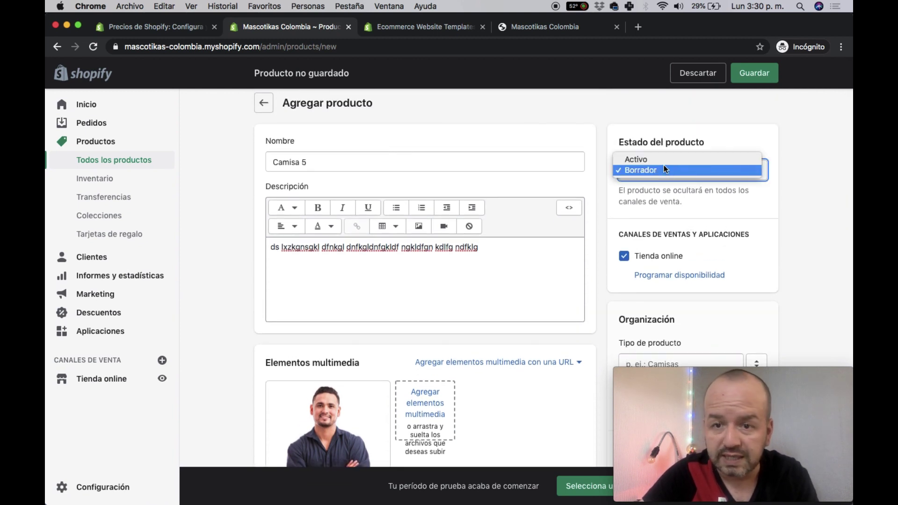
pyautogui.click(660, 158)
# - Add Camisa 5 to the Zapatos collection and save it
pyautogui.scroll(-5, 774, 228)
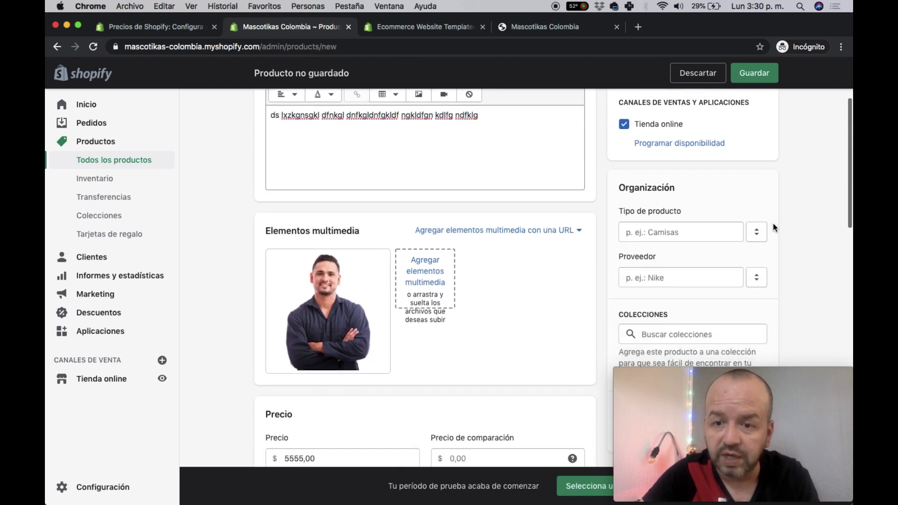
pyautogui.click(704, 237)
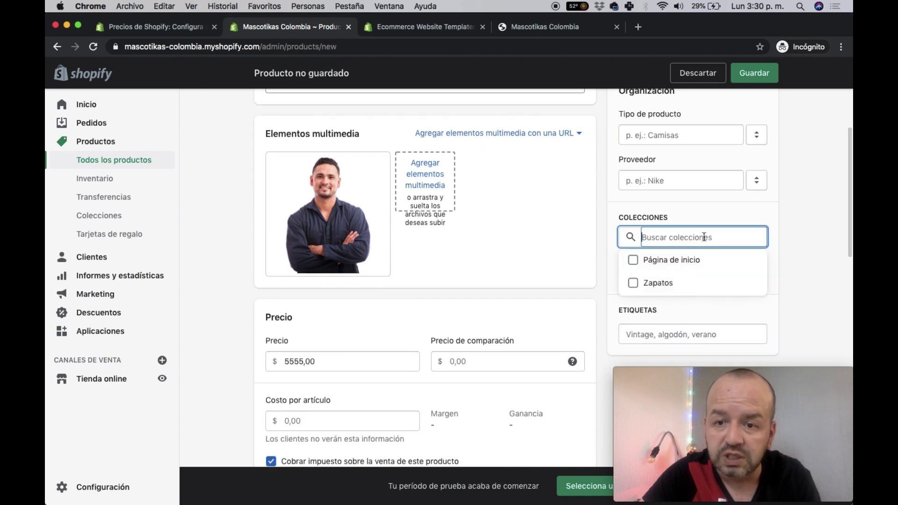
pyautogui.click(633, 283)
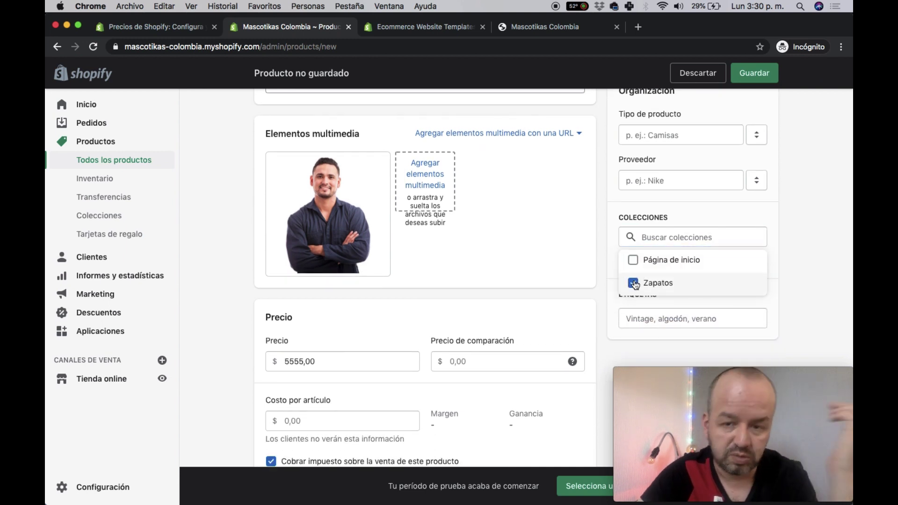
pyautogui.click(755, 72)
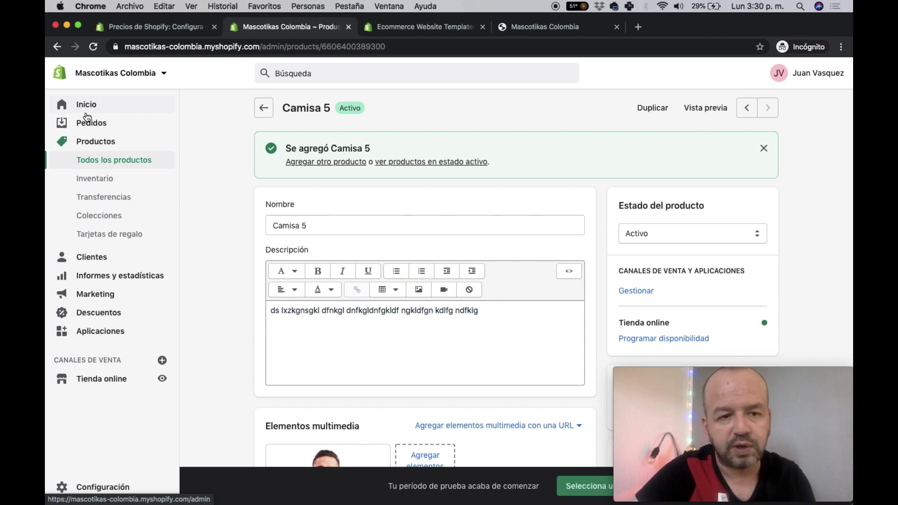
# - Open the current Venture theme in the theme editor
pyautogui.click(87, 122)
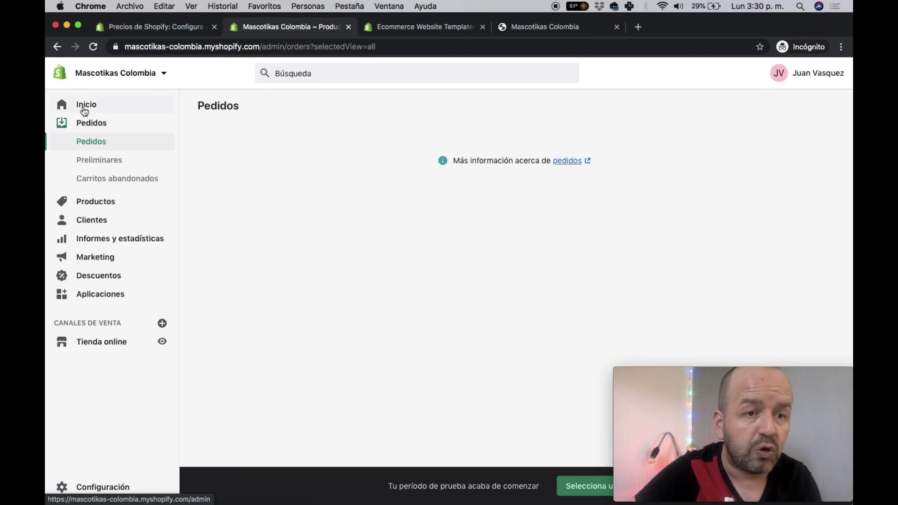
pyautogui.click(85, 108)
pyautogui.click(380, 259)
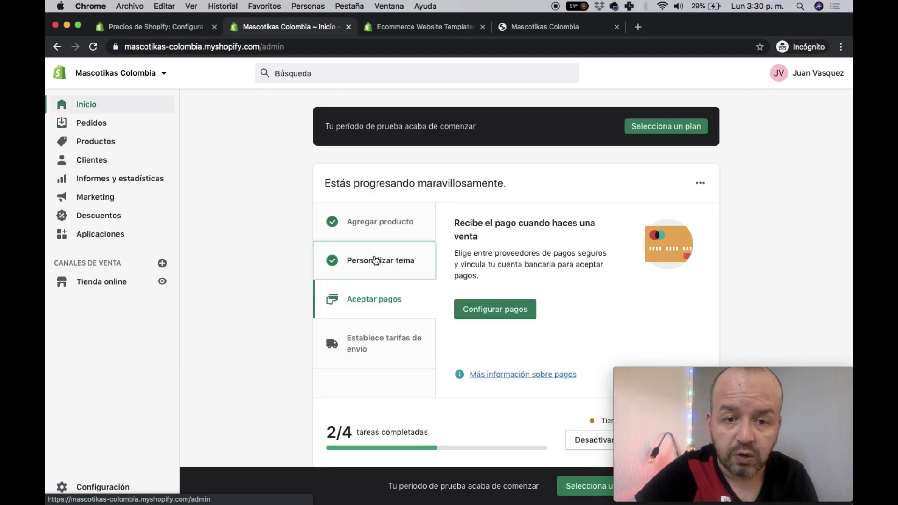
pyautogui.click(487, 286)
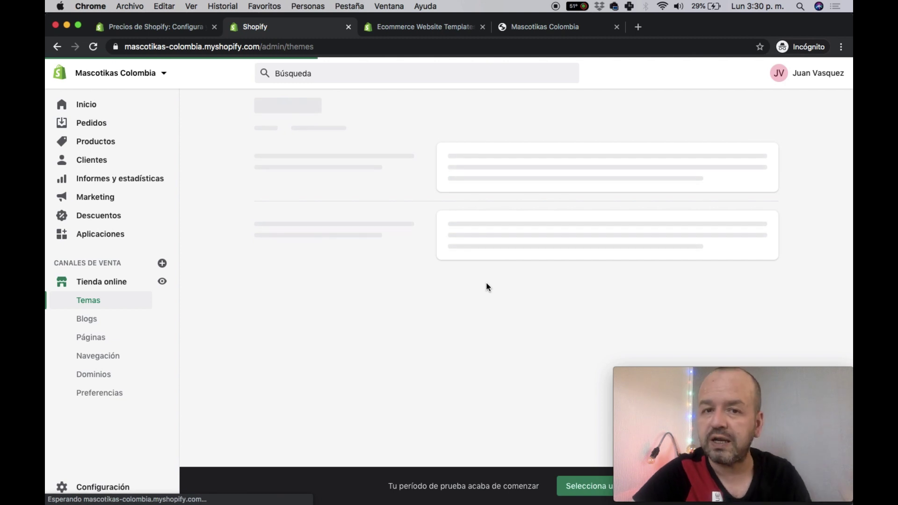
pyautogui.scroll(-5, 486, 286)
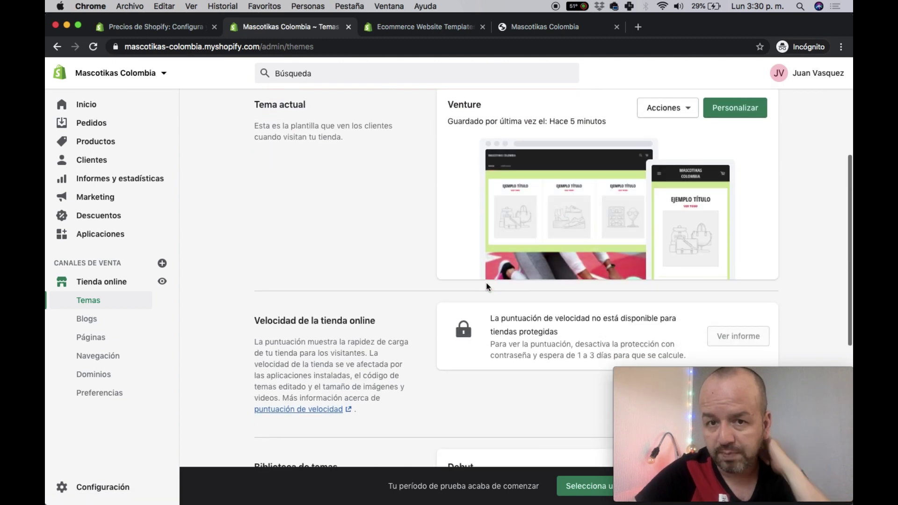
pyautogui.scroll(2, 486, 283)
pyautogui.click(726, 174)
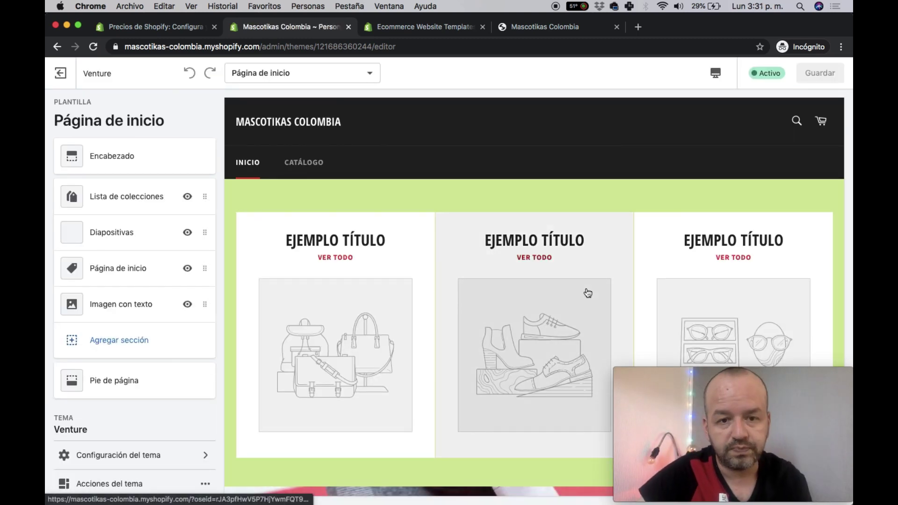
# - Set the collection list's first block to Zapatos and save the theme
pyautogui.scroll(-3, 587, 293)
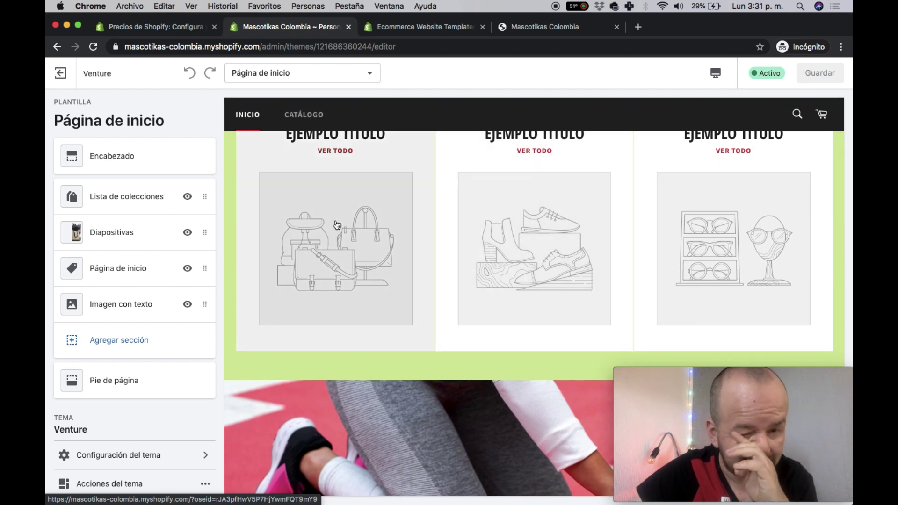
pyautogui.scroll(3, 418, 305)
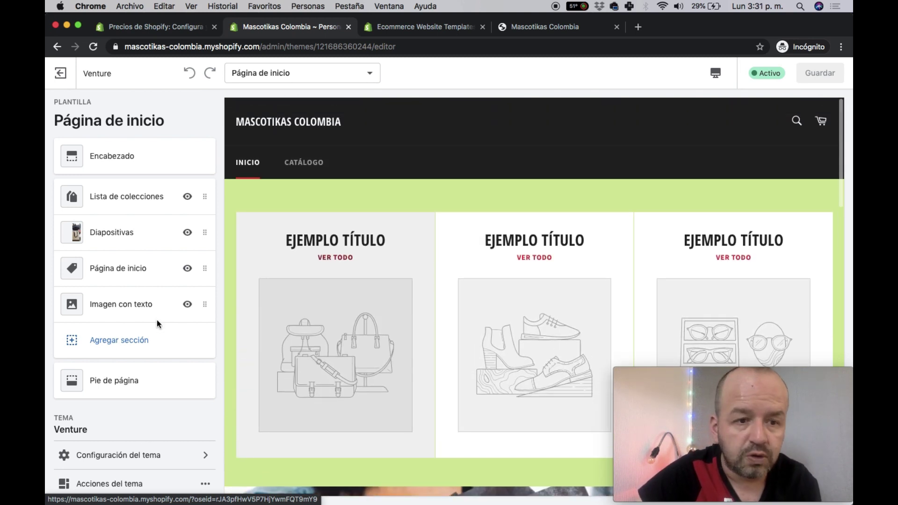
pyautogui.click(116, 196)
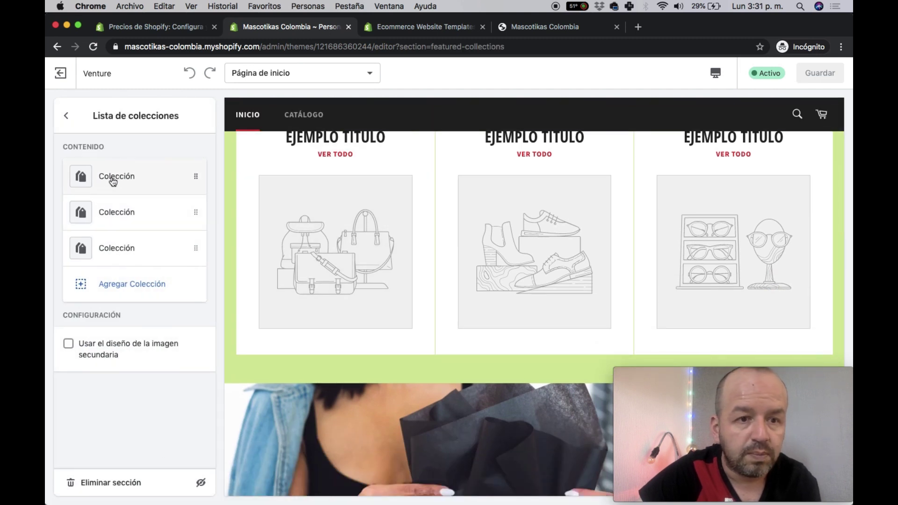
pyautogui.click(113, 181)
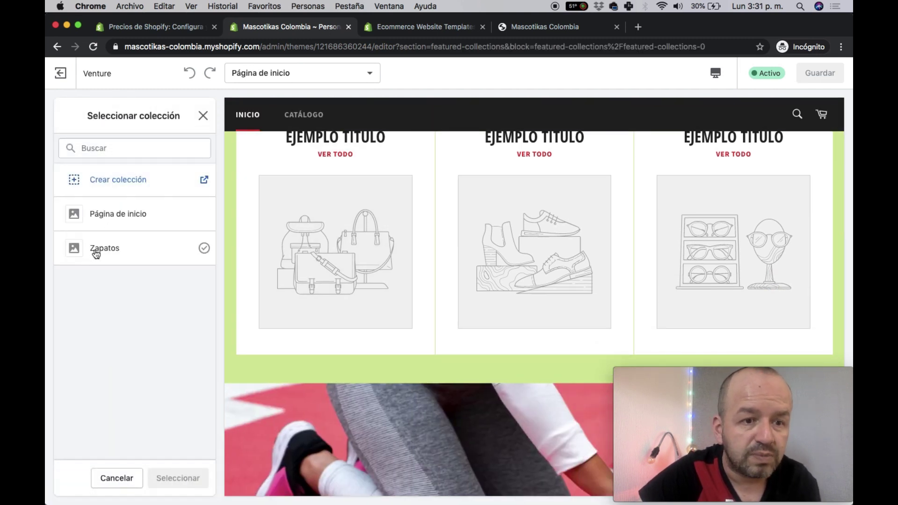
pyautogui.click(96, 252)
pyautogui.click(170, 481)
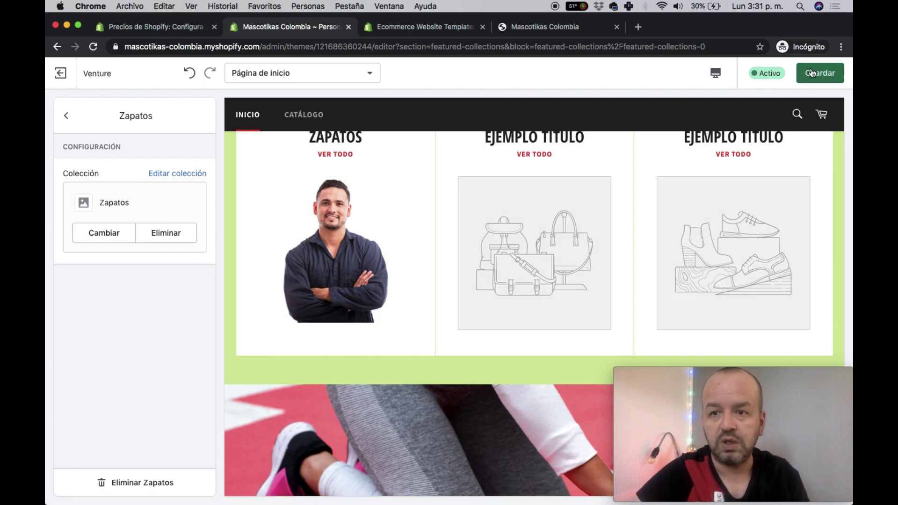
pyautogui.click(66, 116)
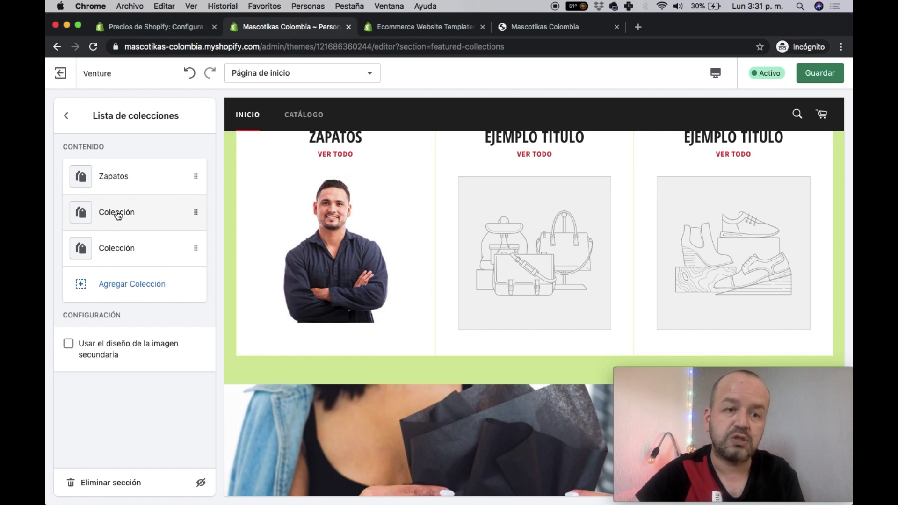
pyautogui.click(819, 73)
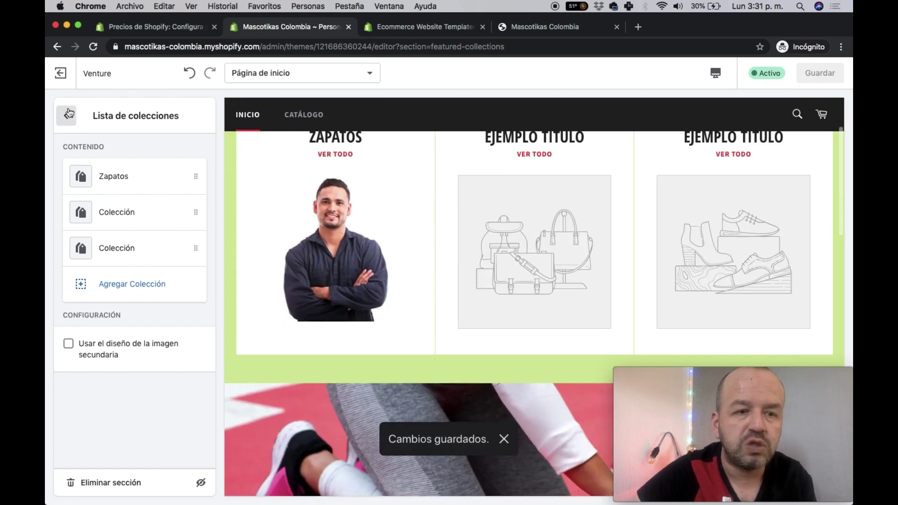
pyautogui.click(67, 114)
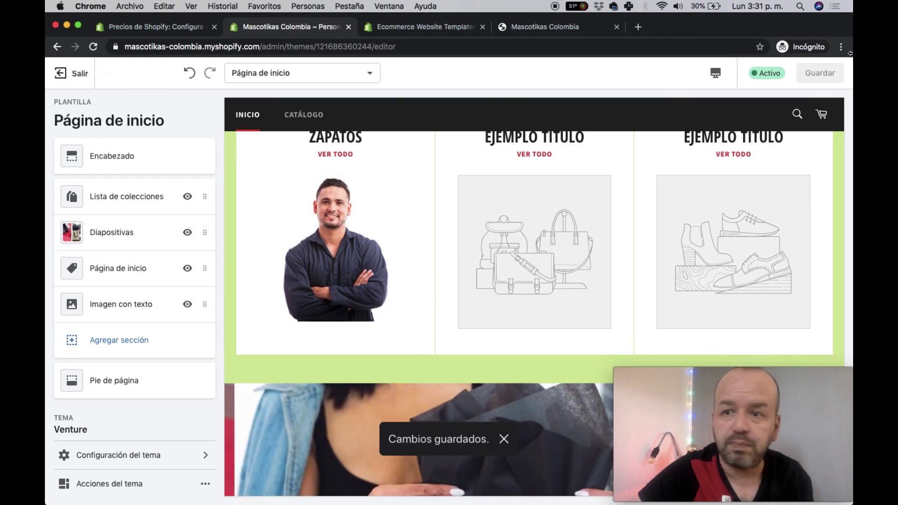
# - Create and save a page titled 'Guía de Tallas' with content 'da skjn'
pyautogui.click(61, 74)
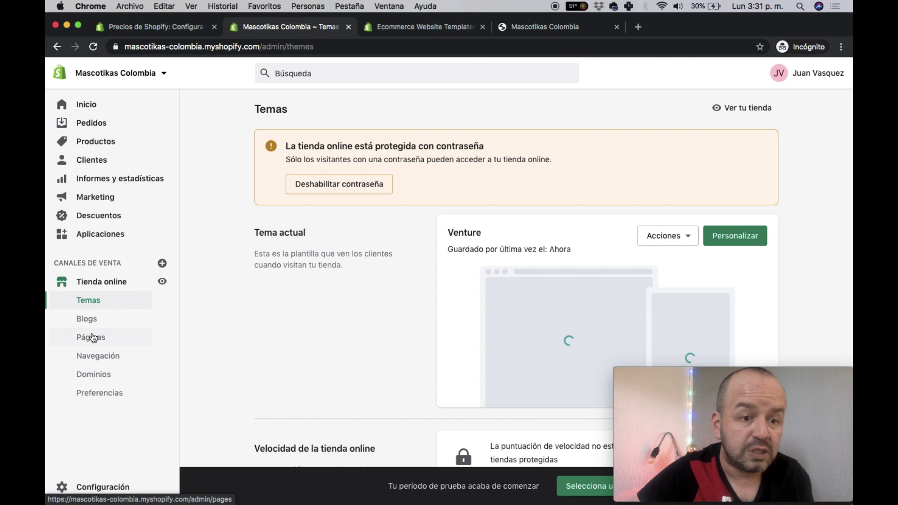
pyautogui.click(96, 338)
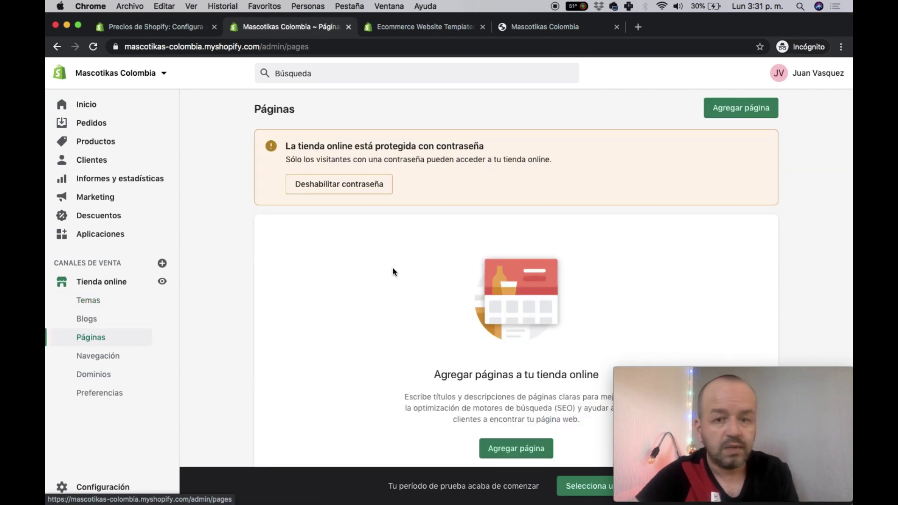
pyautogui.scroll(-4, 382, 296)
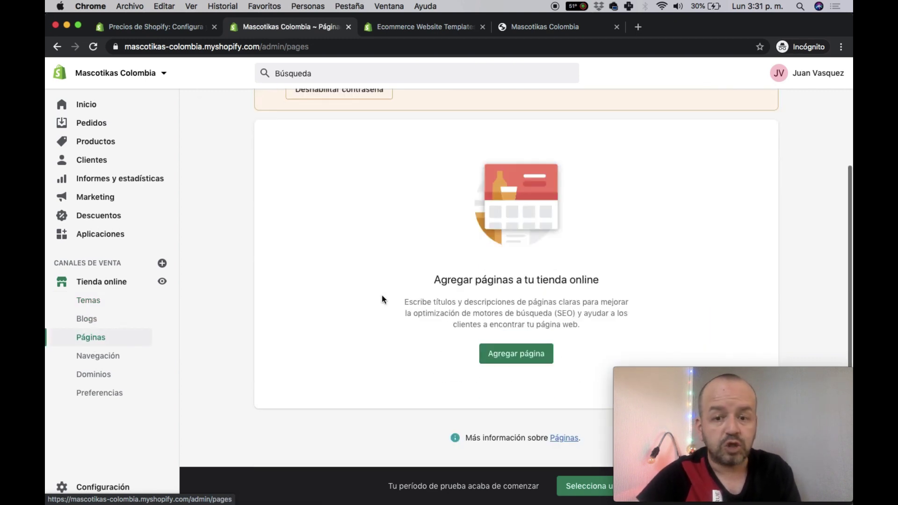
pyautogui.click(528, 363)
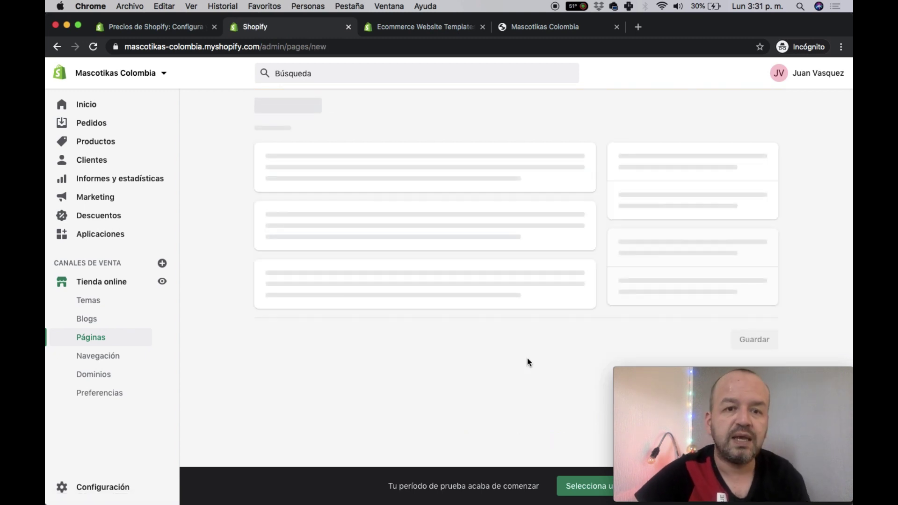
pyautogui.scroll(-1, 397, 197)
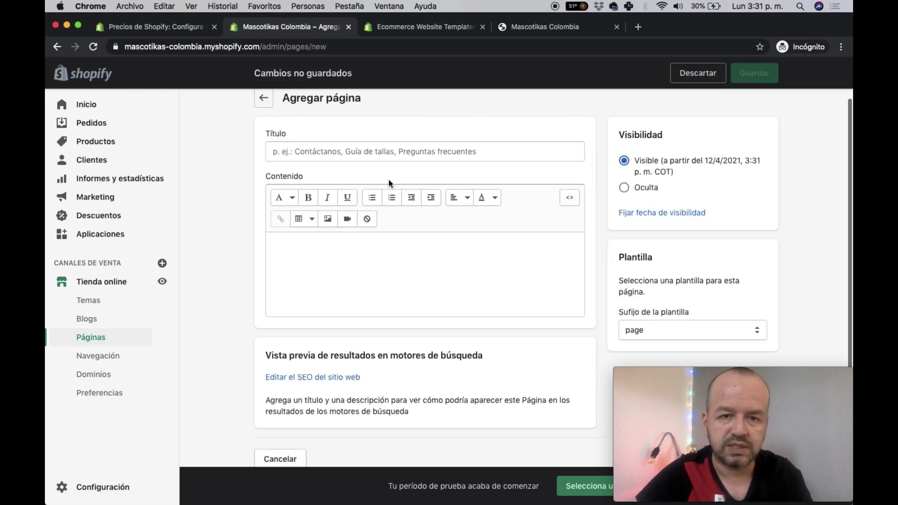
pyautogui.click(374, 151)
pyautogui.write('Guía de Tallas')
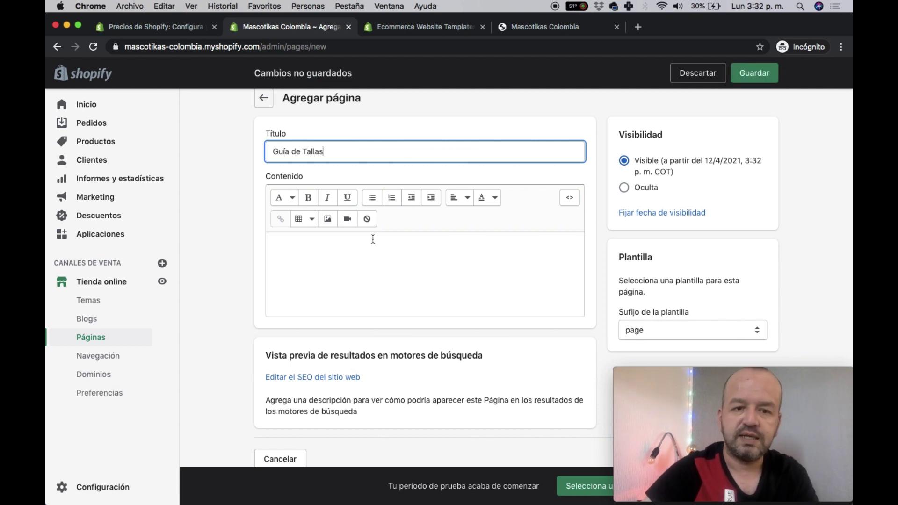
pyautogui.click(373, 239)
pyautogui.write('da skjnj kdnskjnweklfnsdkflksd,f')
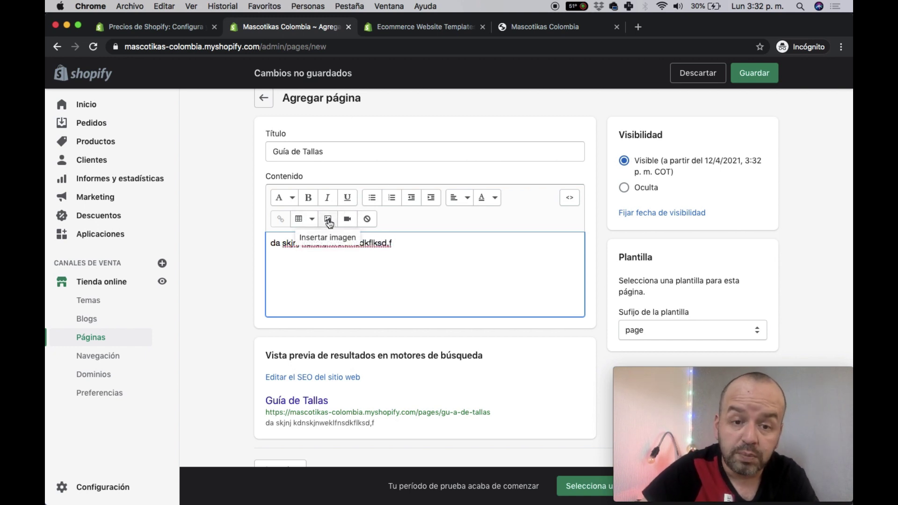
pyautogui.scroll(-2, 341, 263)
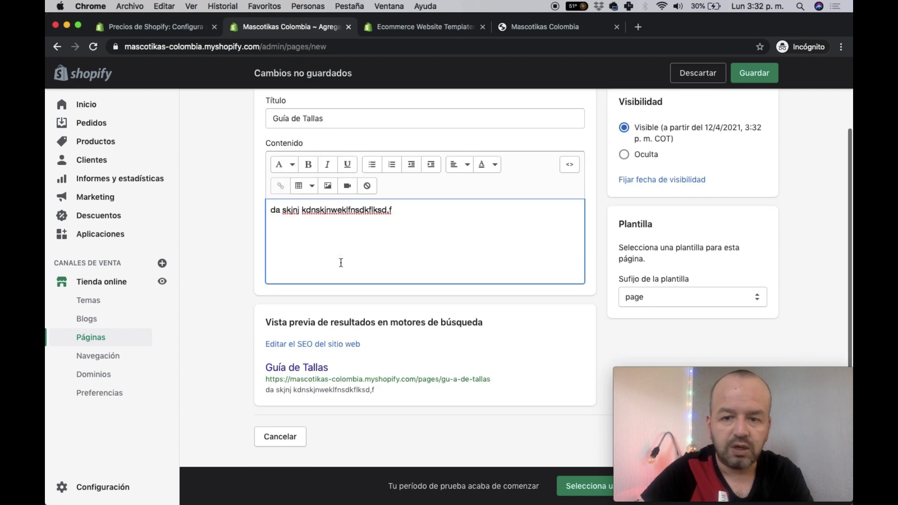
pyautogui.click(756, 72)
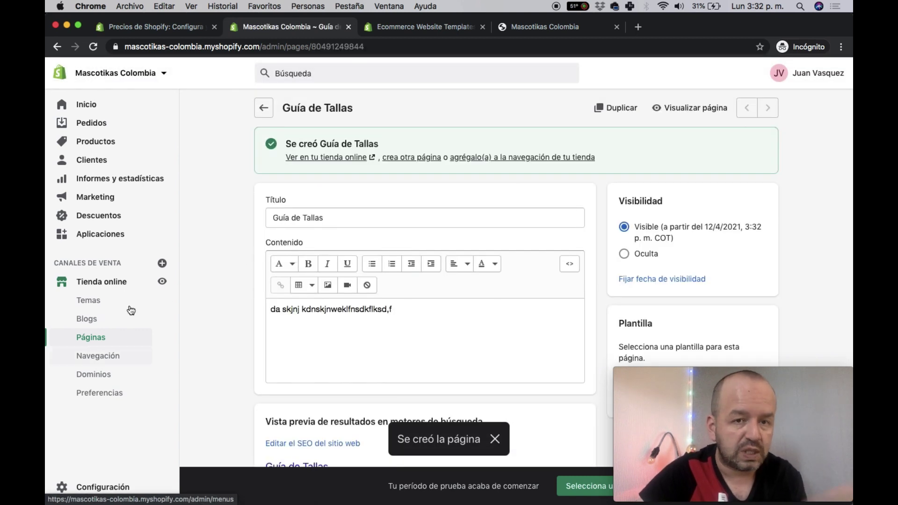
# - Go to Navegación, then reload the storefront preview
pyautogui.click(103, 360)
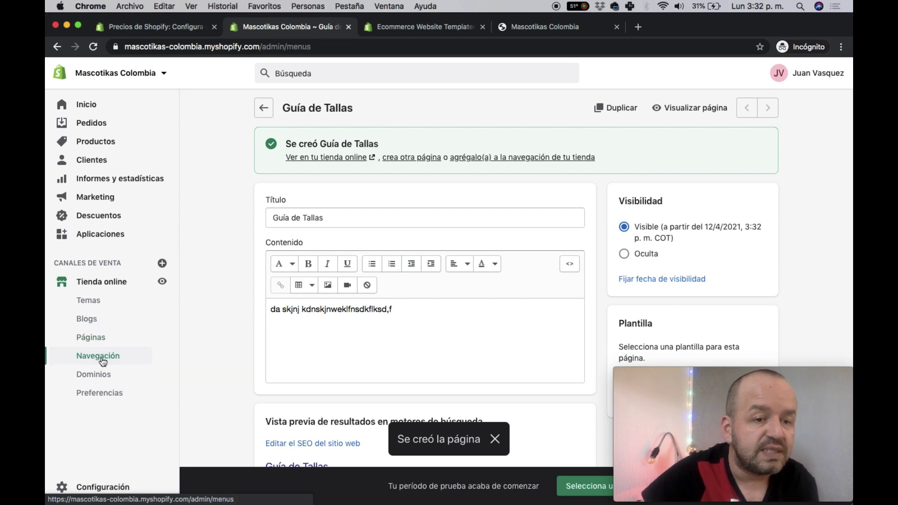
pyautogui.click(575, 28)
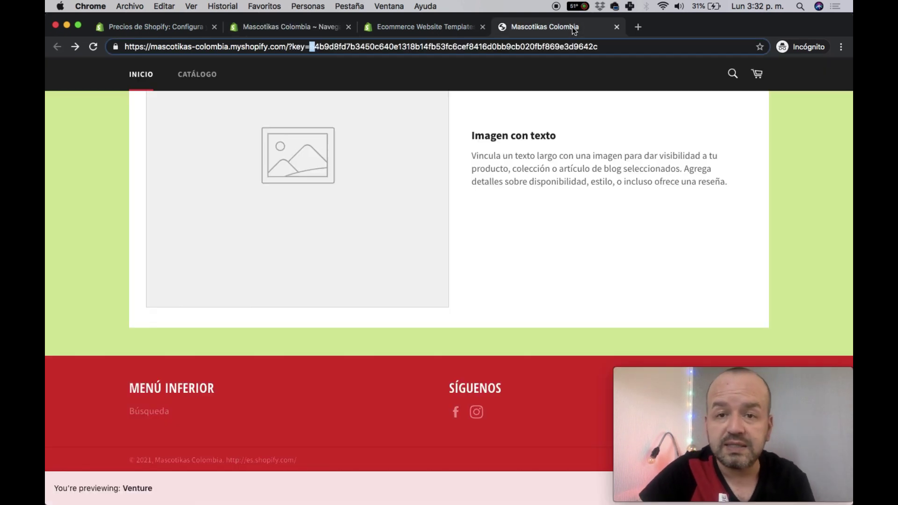
pyautogui.press('super+r')
# - Browse the storefront, view the Zapatos collection page, and reload the home page
pyautogui.click(93, 47)
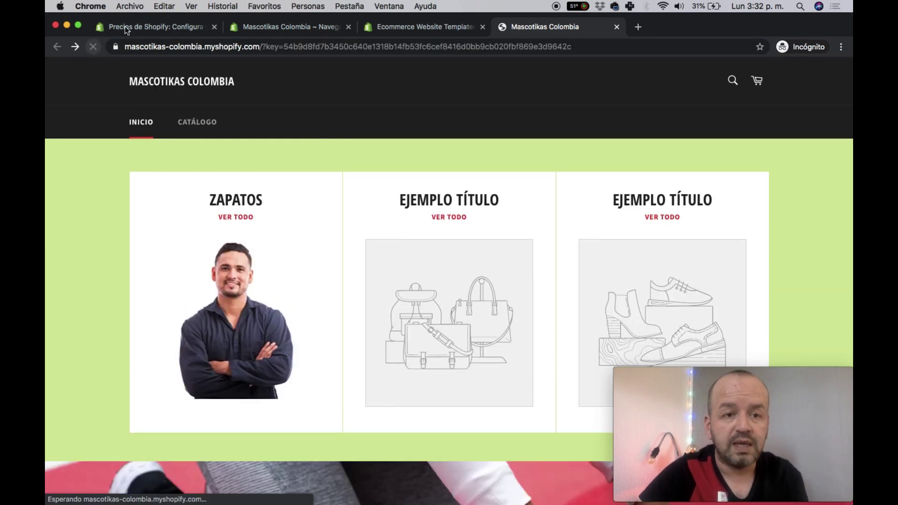
pyautogui.scroll(-10, 220, 160)
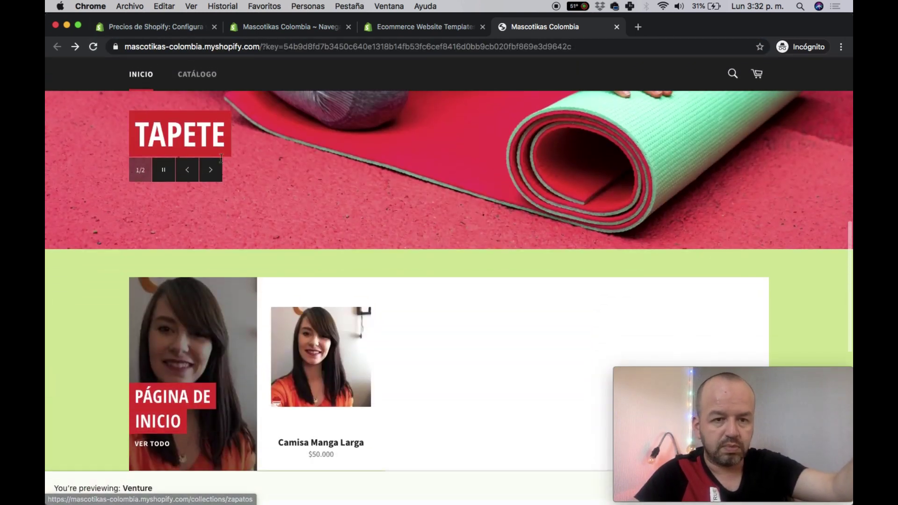
pyautogui.scroll(10, 223, 163)
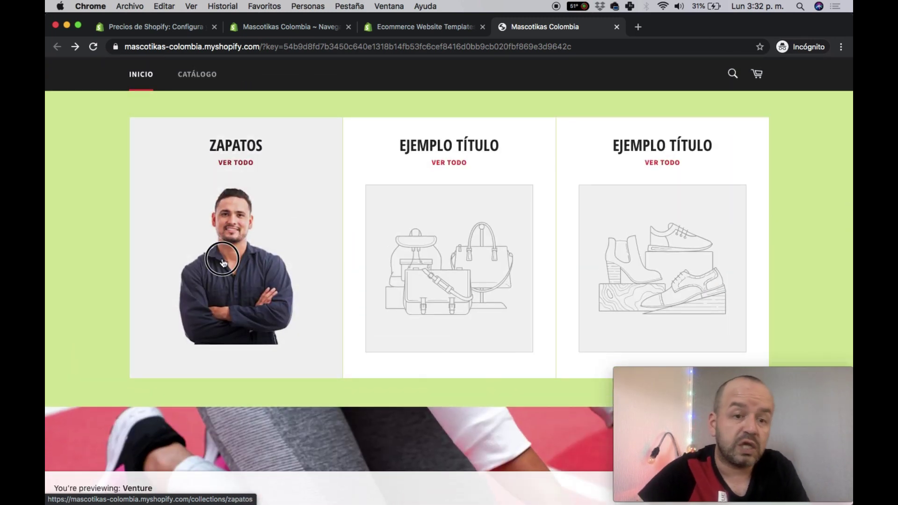
pyautogui.click(223, 261)
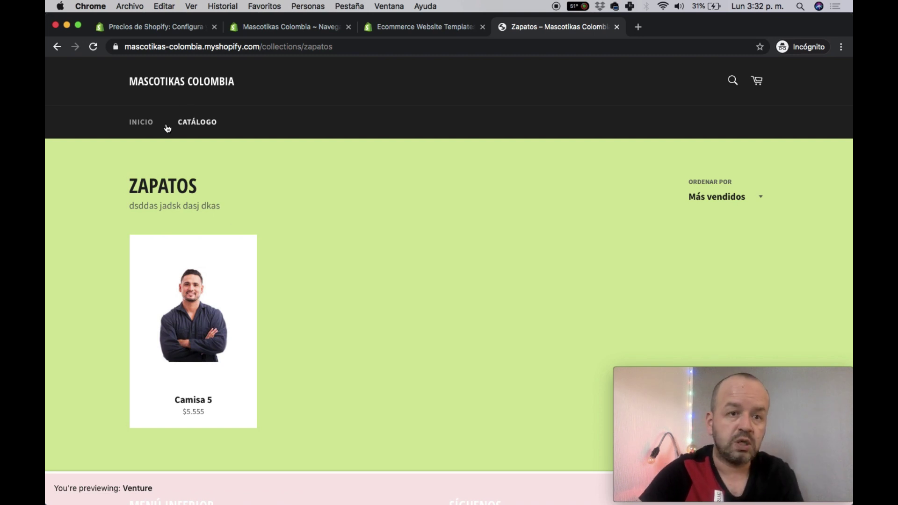
pyautogui.click(146, 121)
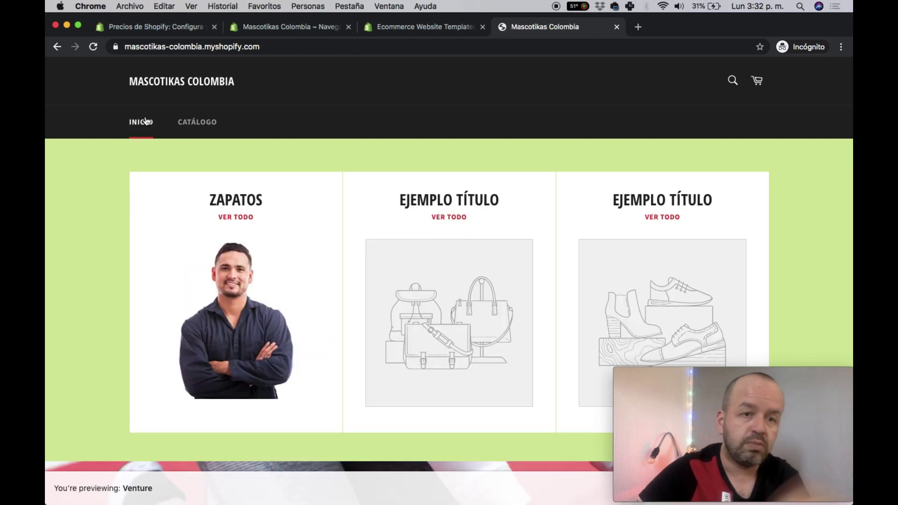
pyautogui.scroll(-4, 277, 315)
pyautogui.scroll(-7, 505, 327)
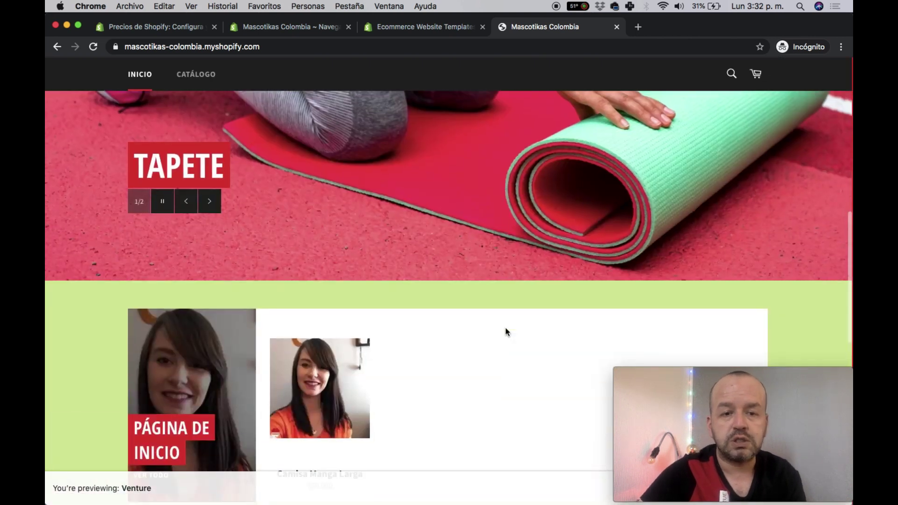
pyautogui.scroll(3, 488, 310)
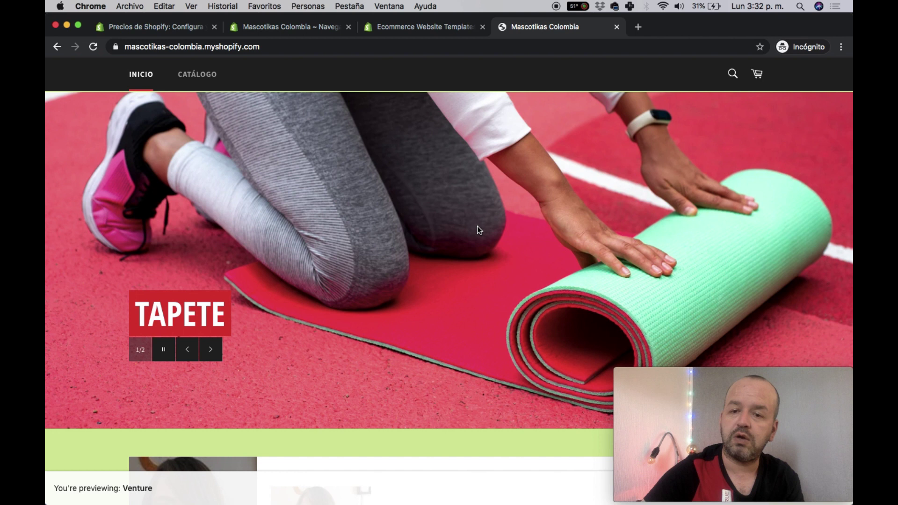
pyautogui.scroll(-15, 477, 226)
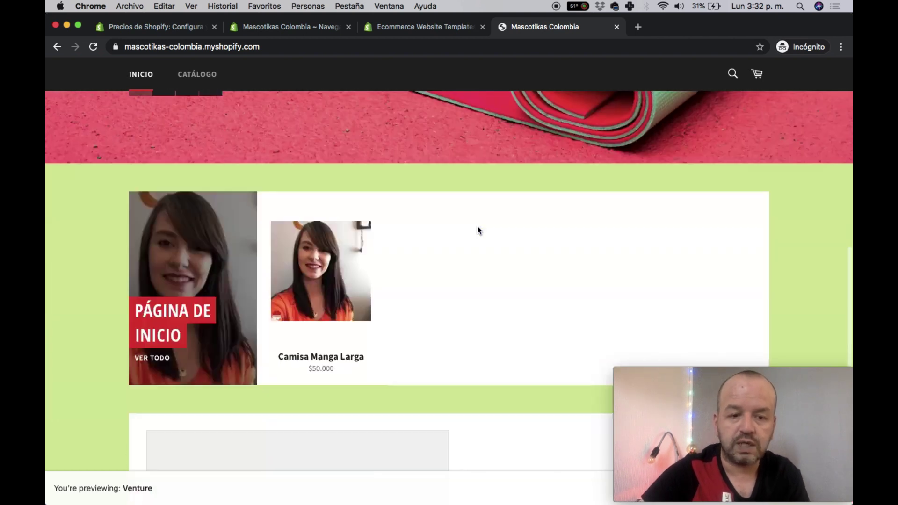
pyautogui.press('super+r')
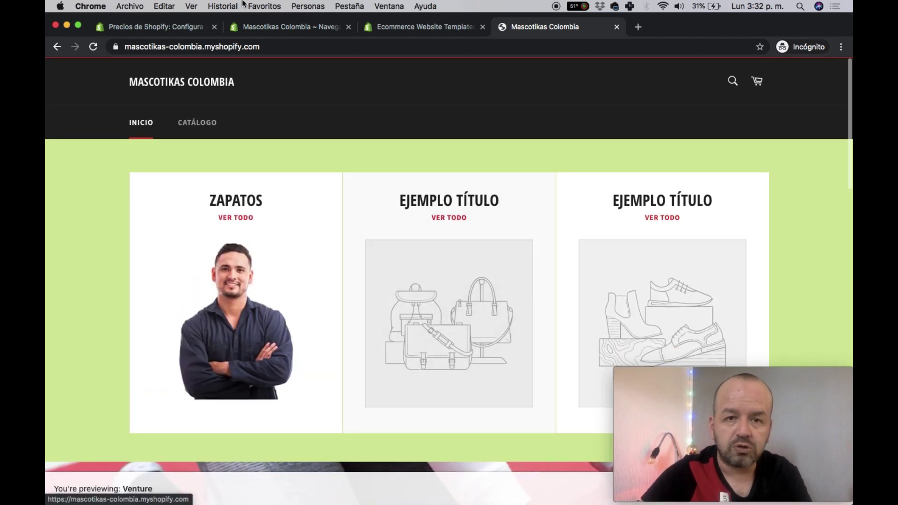
# - Return to the admin Navegación tab
pyautogui.click(293, 26)
pyautogui.click(395, 22)
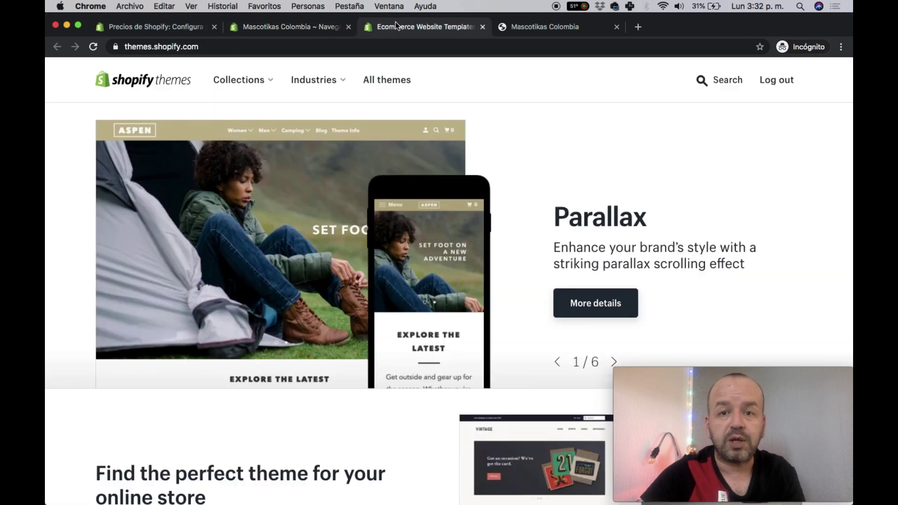
pyautogui.click(552, 22)
pyautogui.scroll(-1, 210, 197)
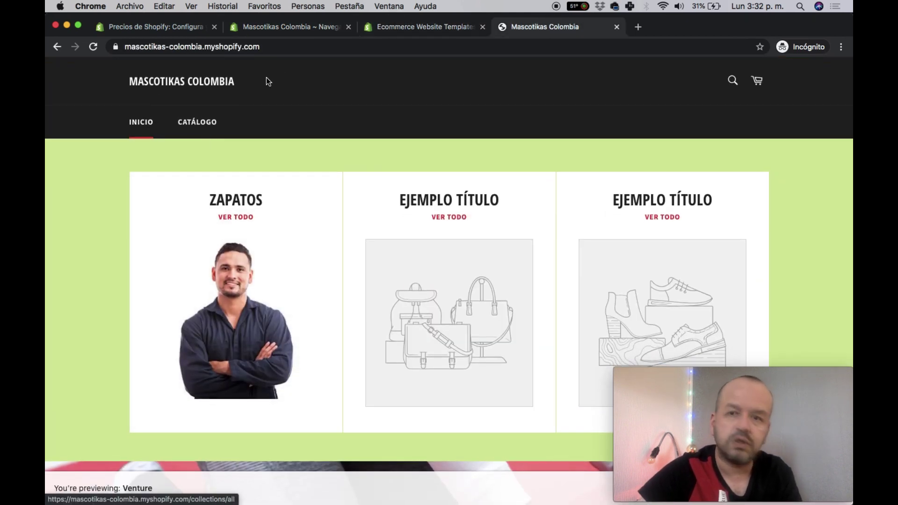
pyautogui.click(269, 28)
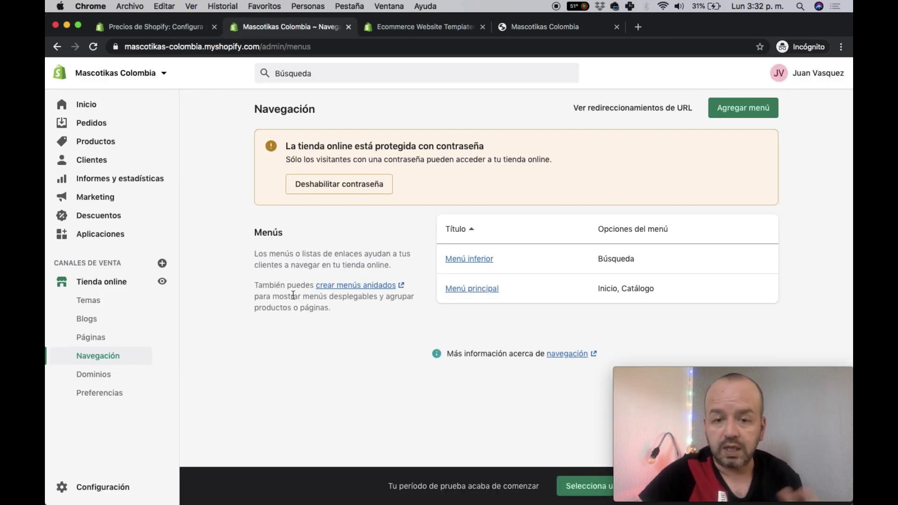
# - Add a 'Guía de Tallas' item to Menú principal linked to Páginas > Guía de Tallas
pyautogui.click(460, 289)
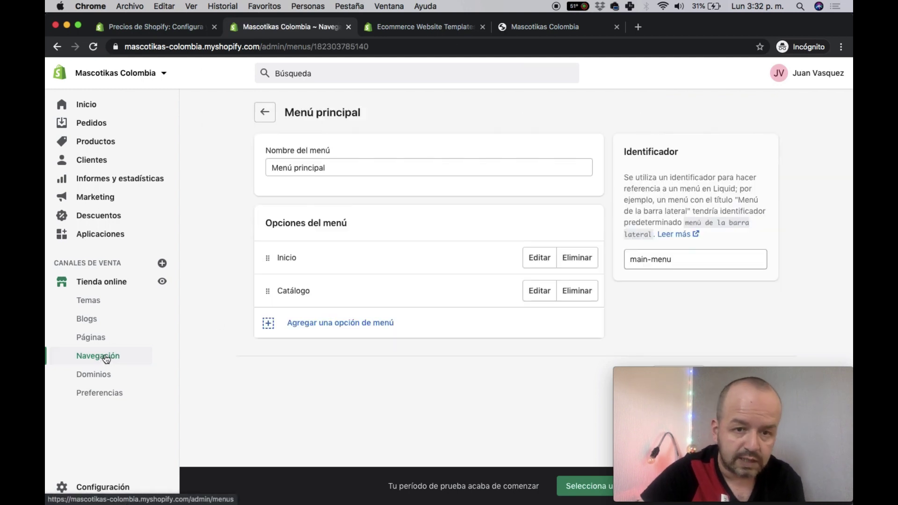
pyautogui.click(328, 321)
pyautogui.click(342, 277)
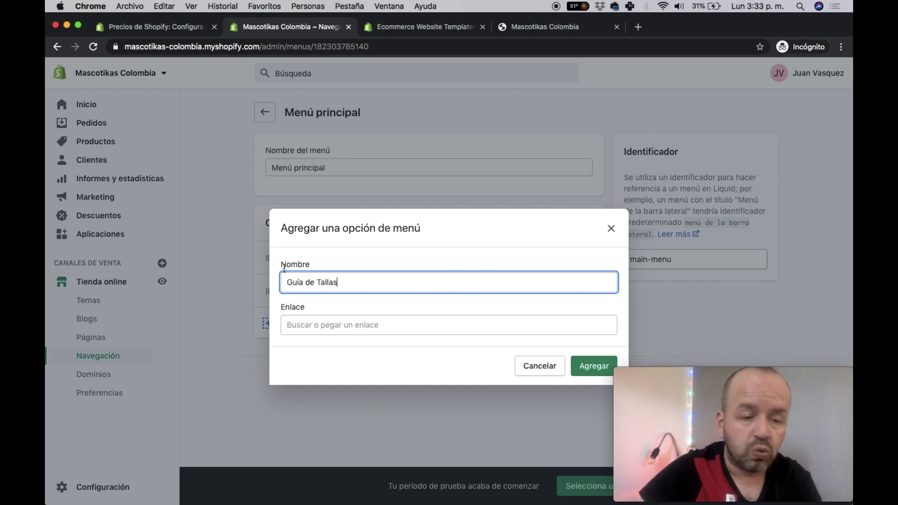
pyautogui.click(357, 318)
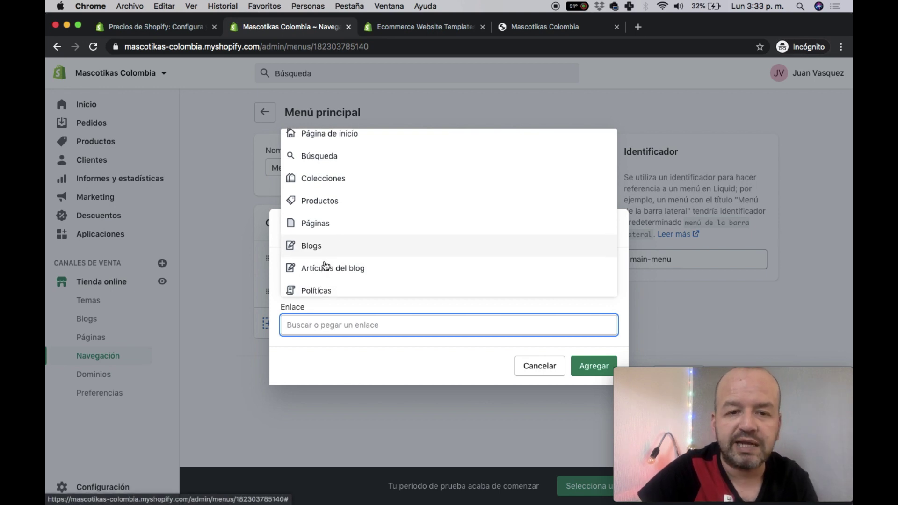
pyautogui.scroll(-1, 322, 261)
pyautogui.click(339, 227)
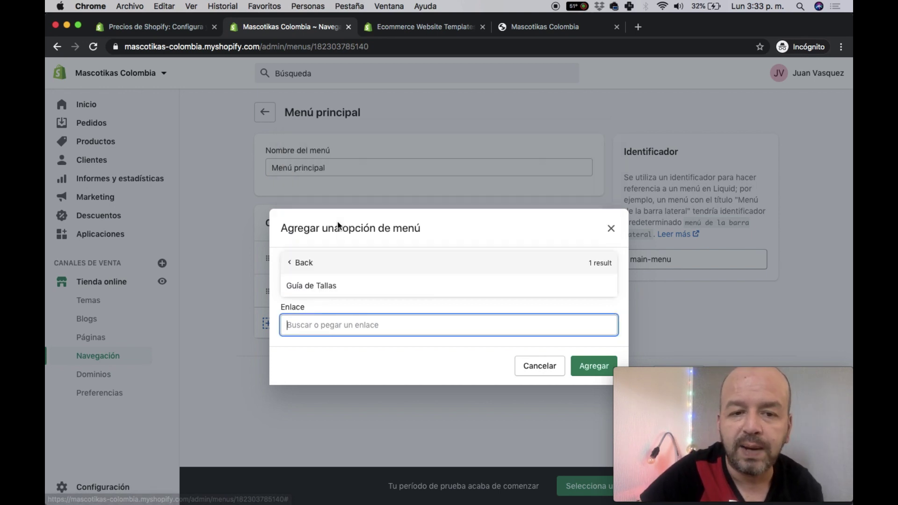
pyautogui.click(330, 290)
pyautogui.click(596, 366)
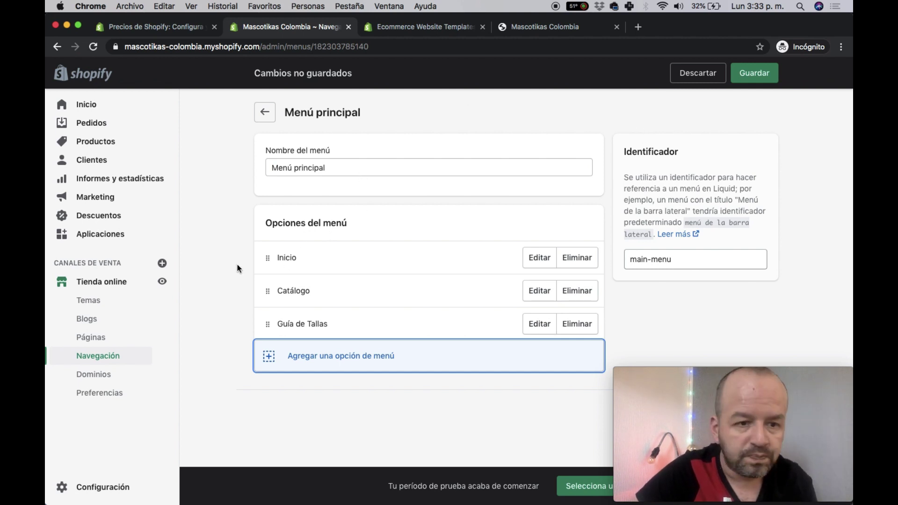
# - Add a 'Zapatos' item linked to Colecciones > Zapatos to Menú principal and save
pyautogui.click(345, 356)
pyautogui.click(323, 282)
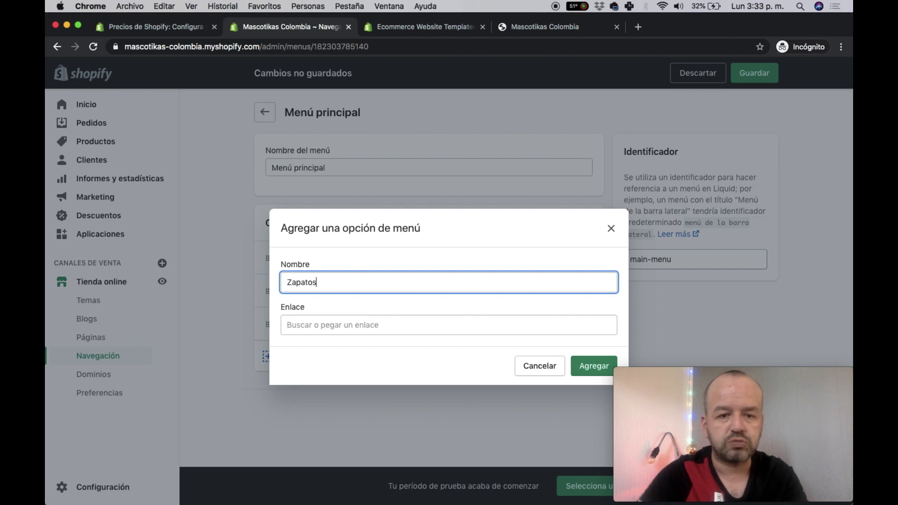
pyautogui.click(350, 318)
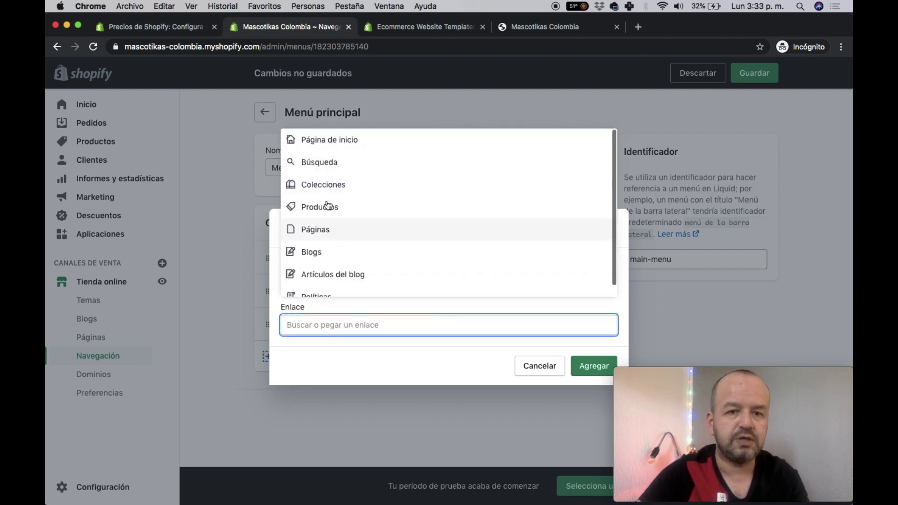
pyautogui.click(323, 179)
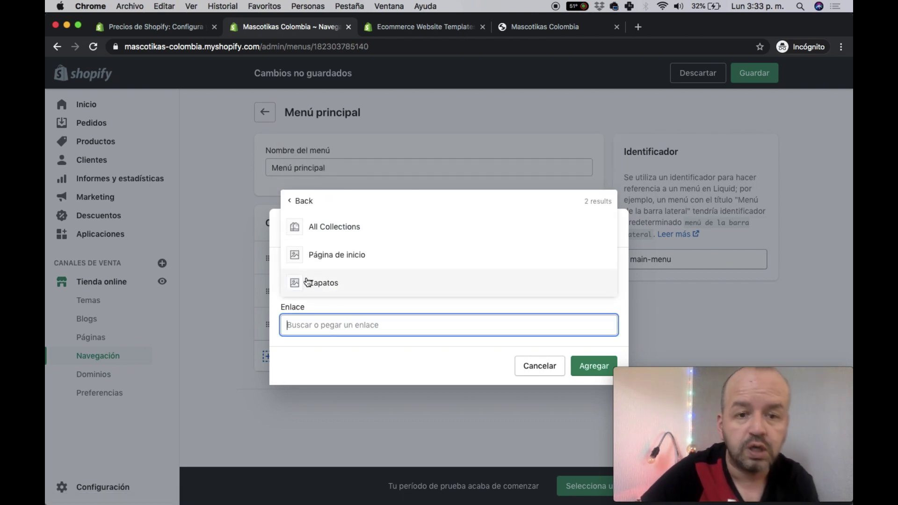
pyautogui.click(317, 285)
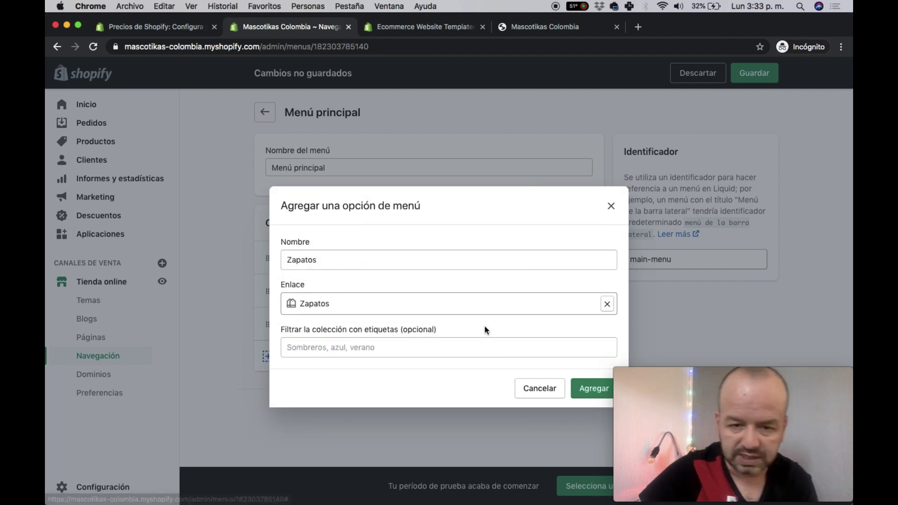
pyautogui.click(594, 393)
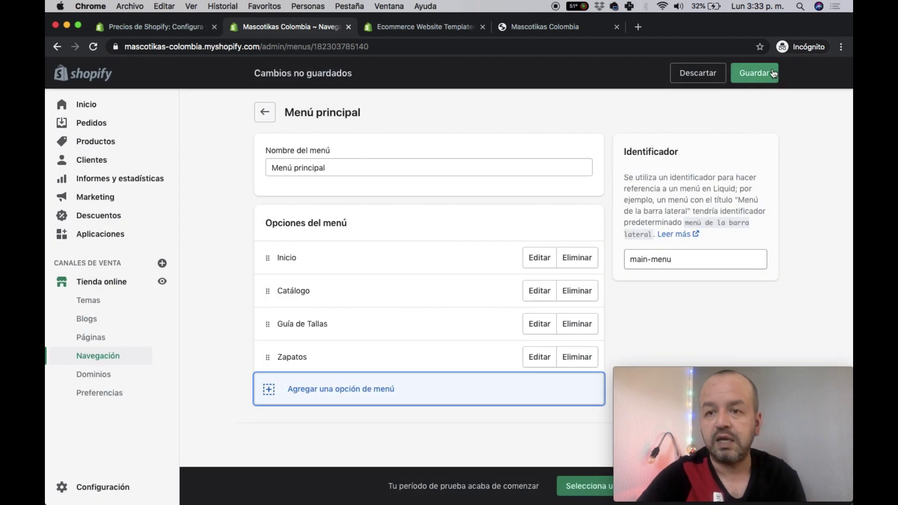
pyautogui.click(754, 73)
pyautogui.click(534, 34)
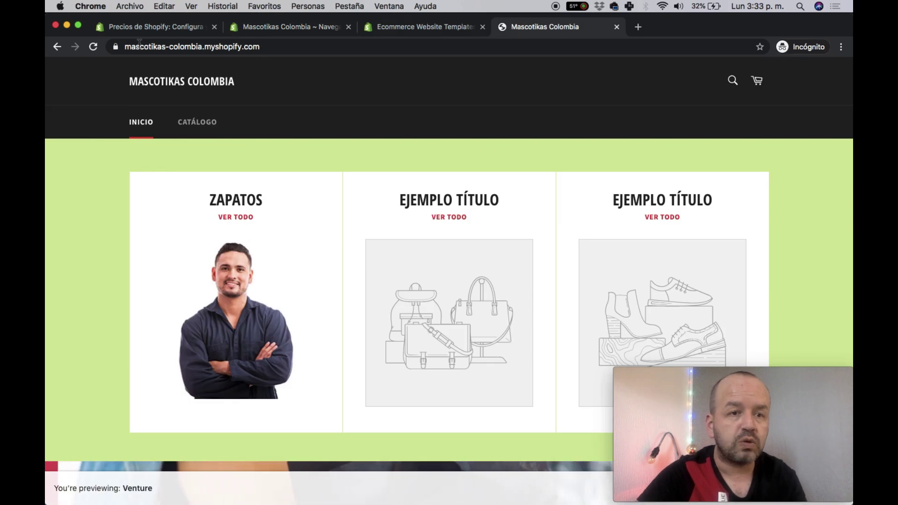
# - Confirm the new storefront menu, then move Zapatos above Guía de Tallas and save
pyautogui.click(93, 47)
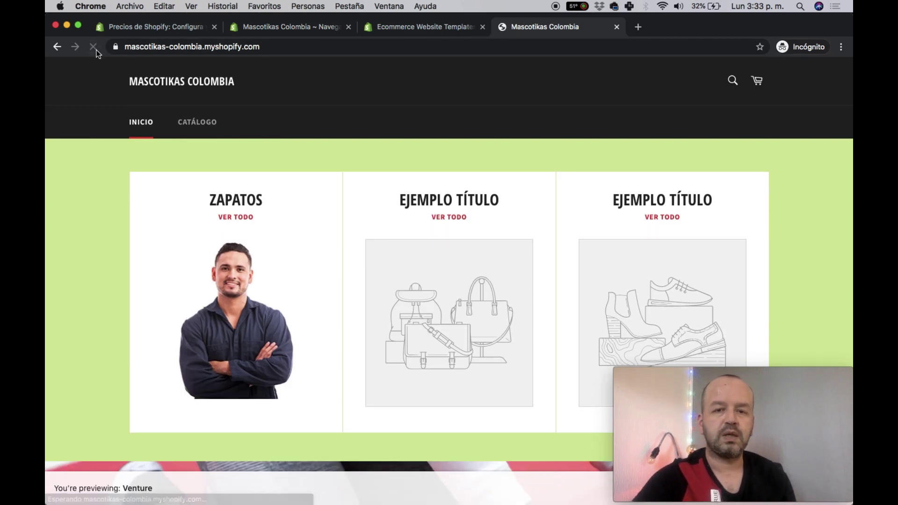
pyautogui.click(93, 48)
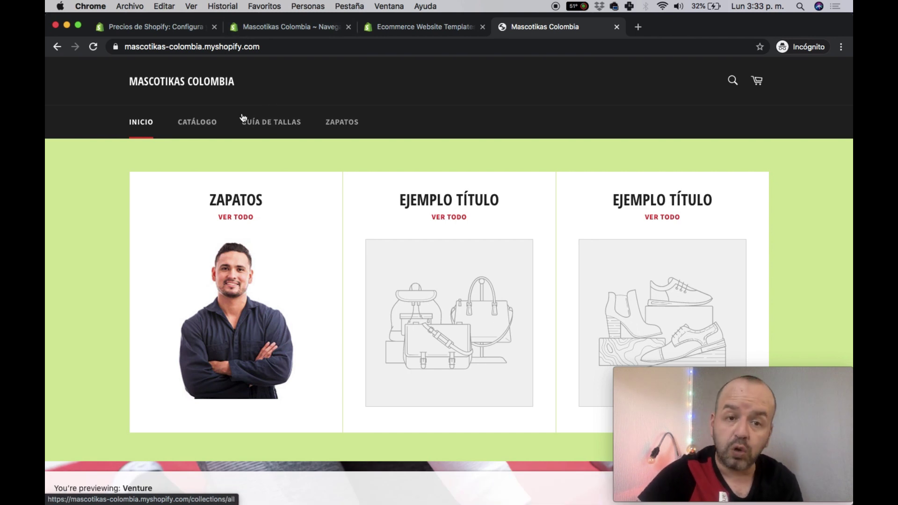
pyautogui.click(276, 27)
pyautogui.moveTo(268, 258); pyautogui.dragTo(266, 238)
pyautogui.moveTo(267, 323); pyautogui.dragTo(266, 340)
pyautogui.click(759, 72)
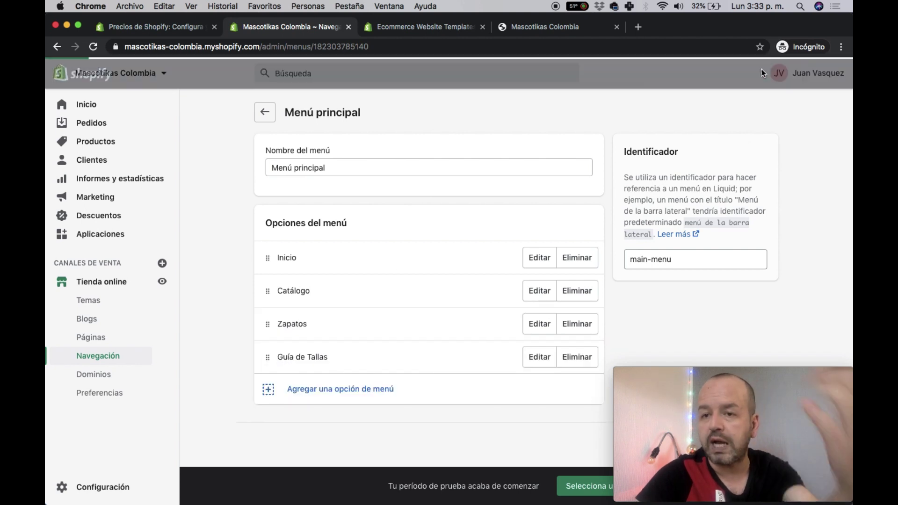
pyautogui.click(77, 105)
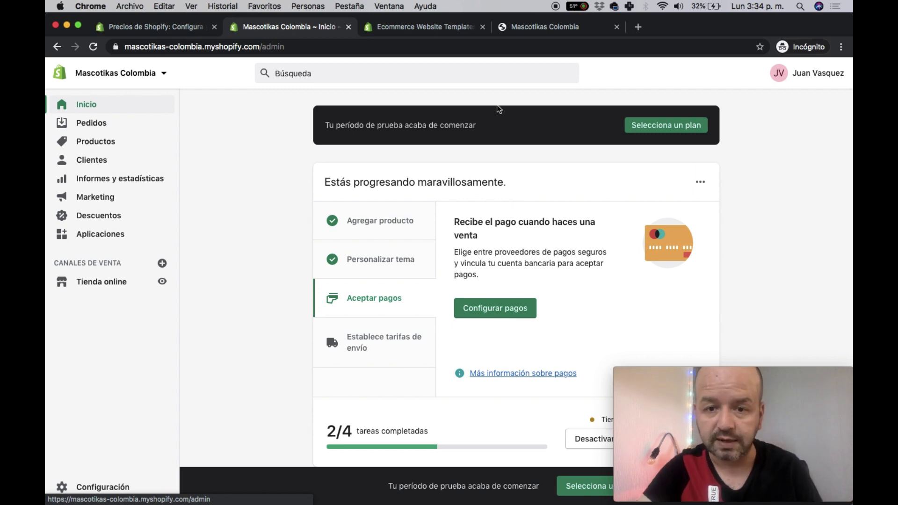
# - Review the admin home setup guide at its Aceptar pagos step, 2/4 tasks done
pyautogui.scroll(-1, 663, 300)
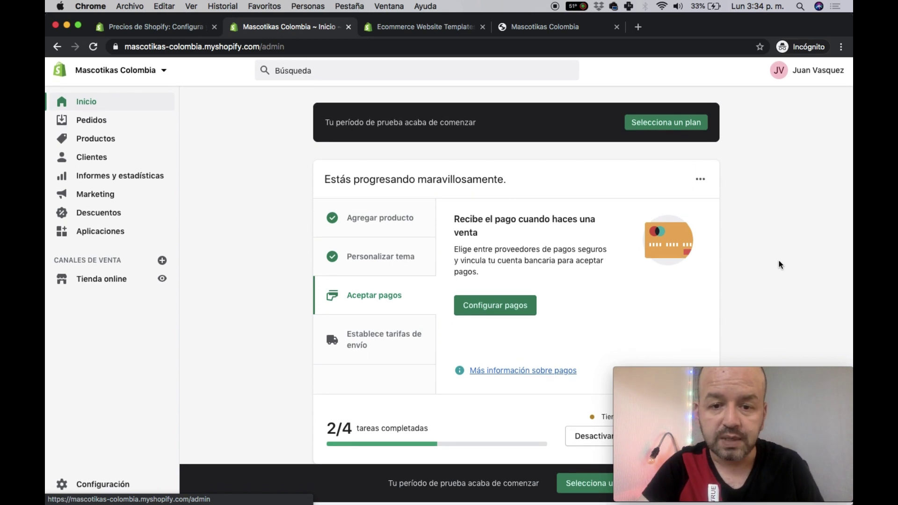
pyautogui.scroll(1, 780, 265)
pyautogui.click(779, 372)
pyautogui.moveTo(779, 373); pyautogui.dragTo(787, 19)
pyautogui.scroll(-1, 813, 402)
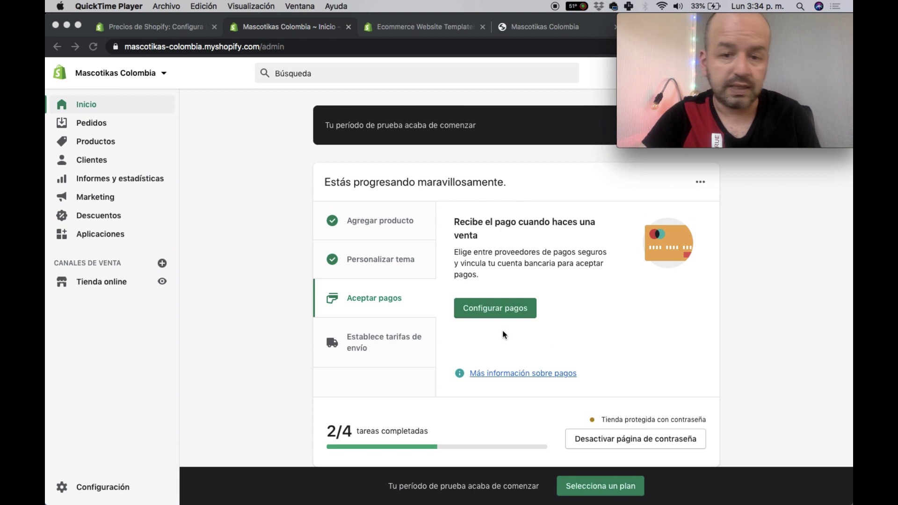
pyautogui.click(372, 296)
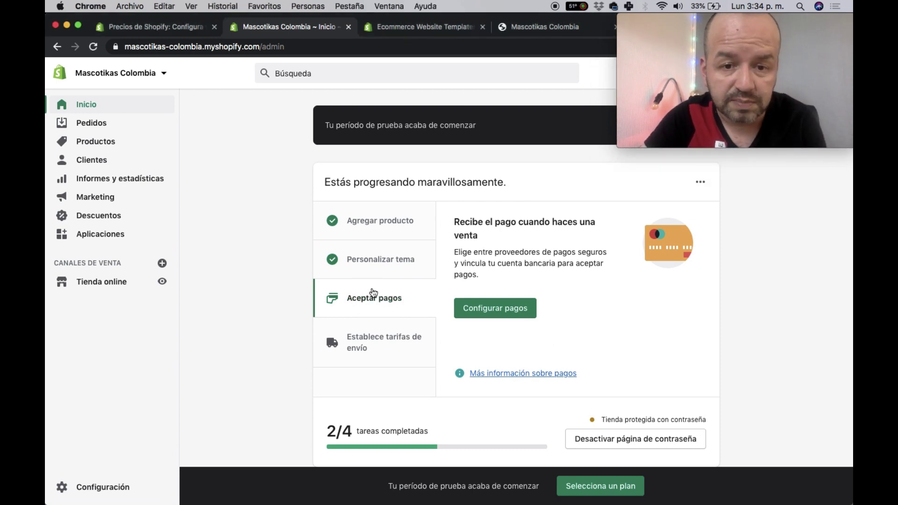
# - Open Configuración > Pagos and look over PayPal Express Checkout, external, alternative and manual providers
pyautogui.click(484, 310)
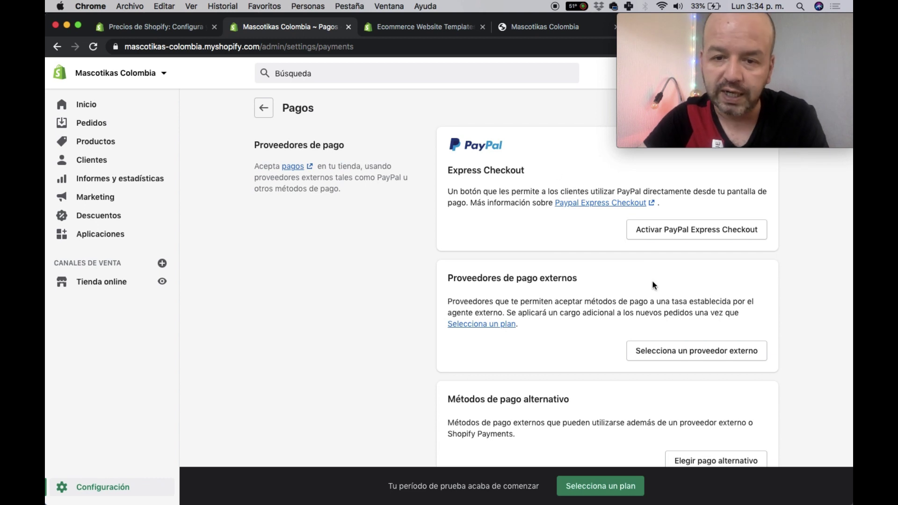
pyautogui.scroll(-5, 653, 285)
pyautogui.scroll(2, 653, 285)
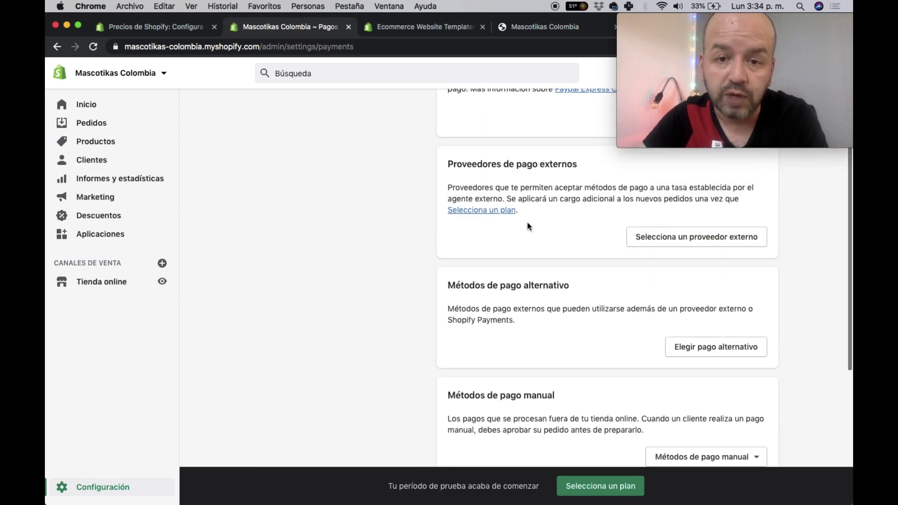
pyautogui.scroll(-5, 561, 357)
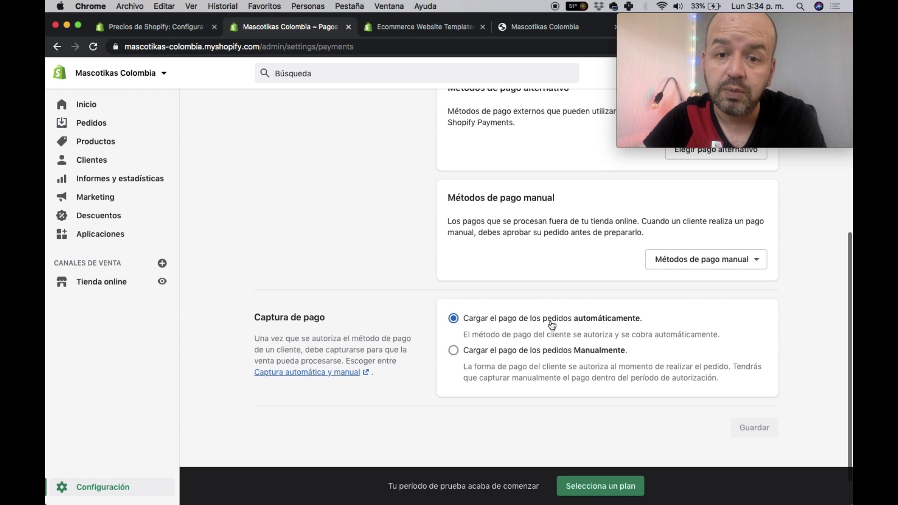
pyautogui.scroll(4, 588, 304)
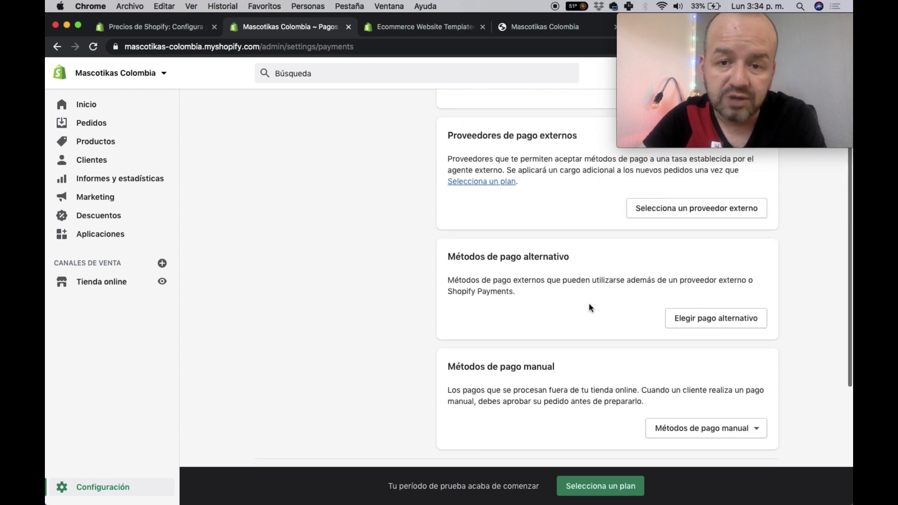